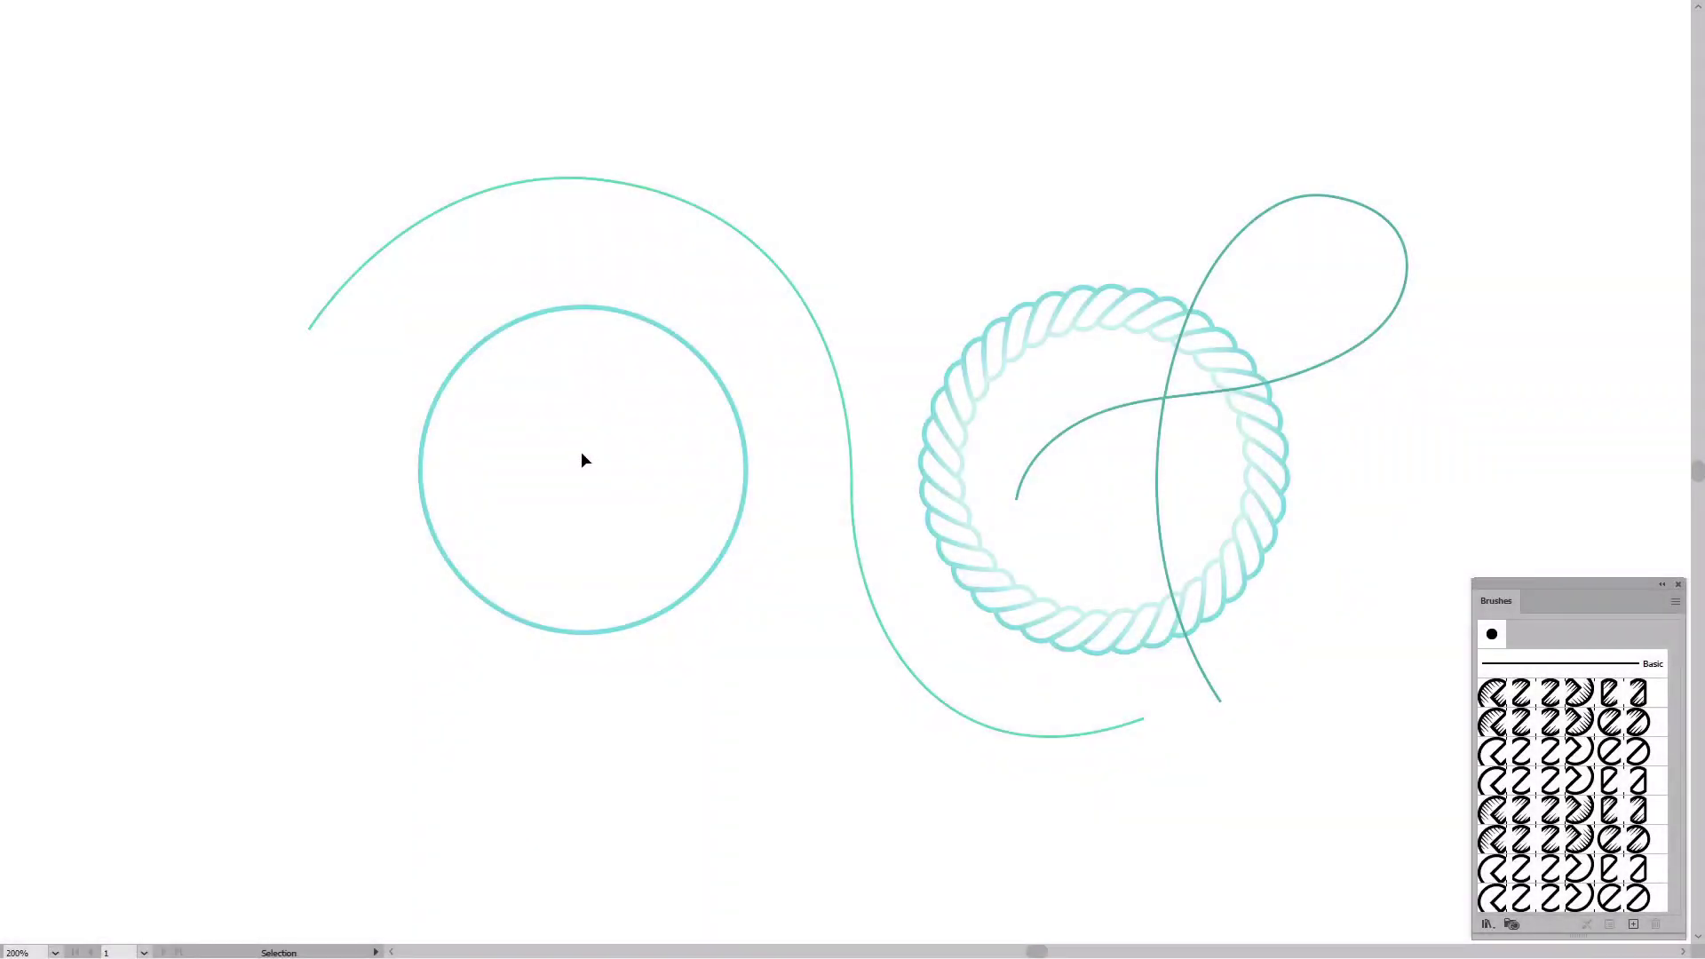
# Apply rope brushes to the plain circle and S-curve, and a darker rope to the loop curve.
pyautogui.click(734, 531)
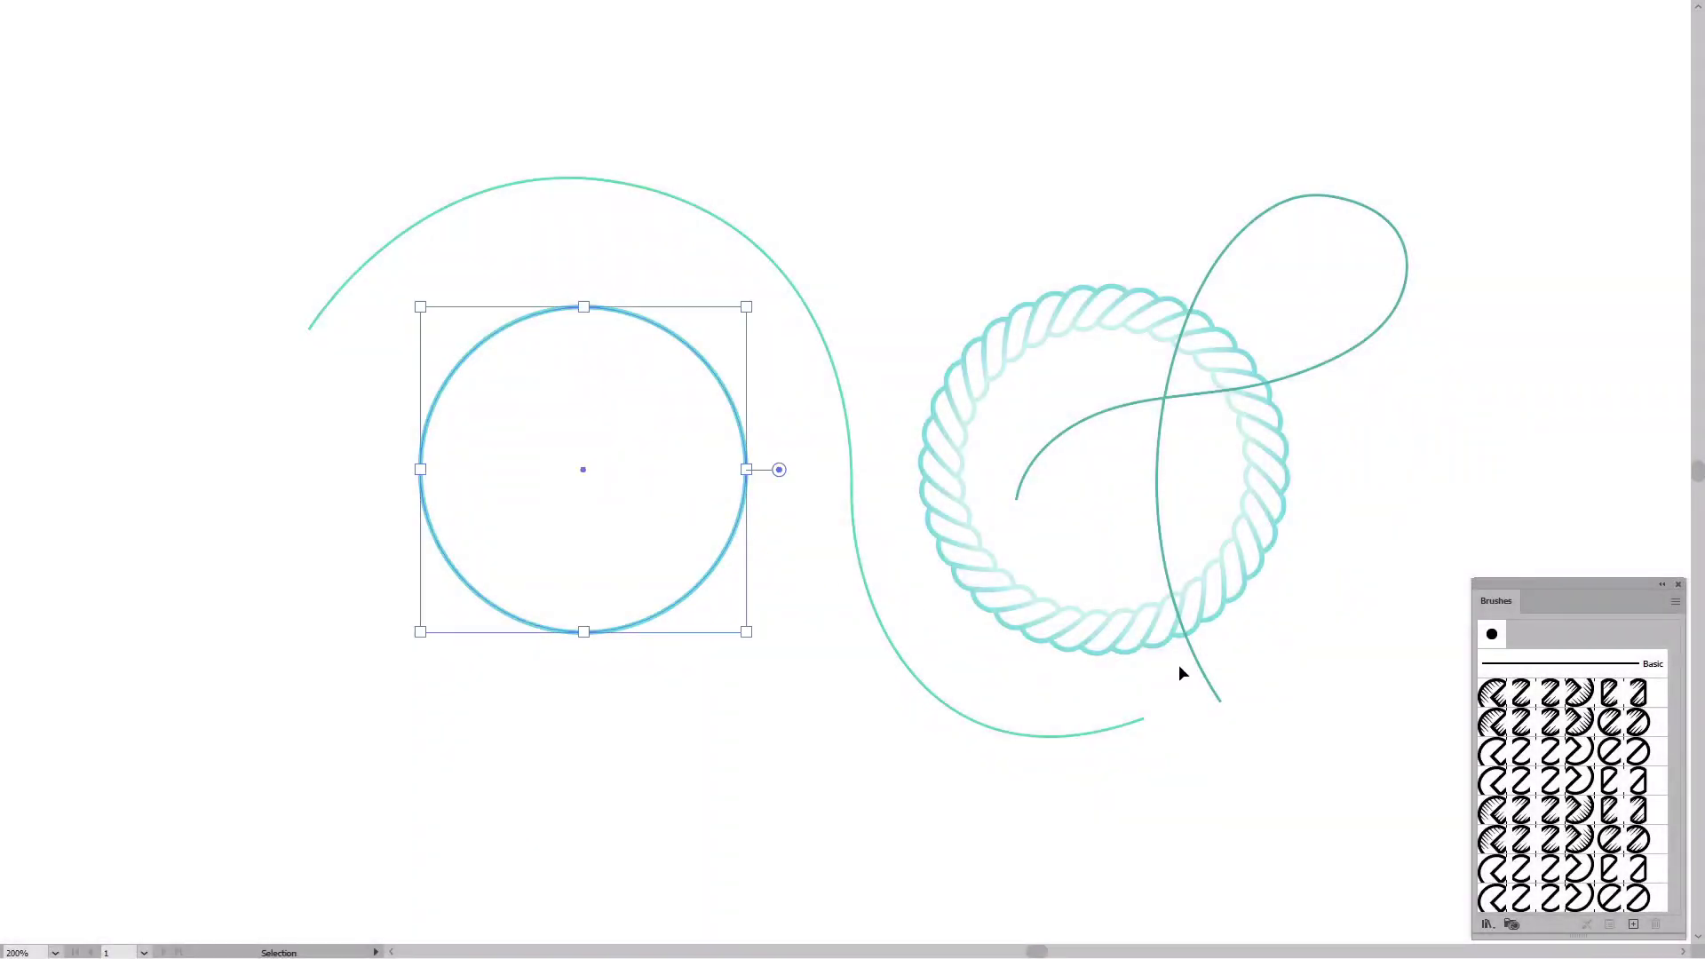
pyautogui.click(1508, 727)
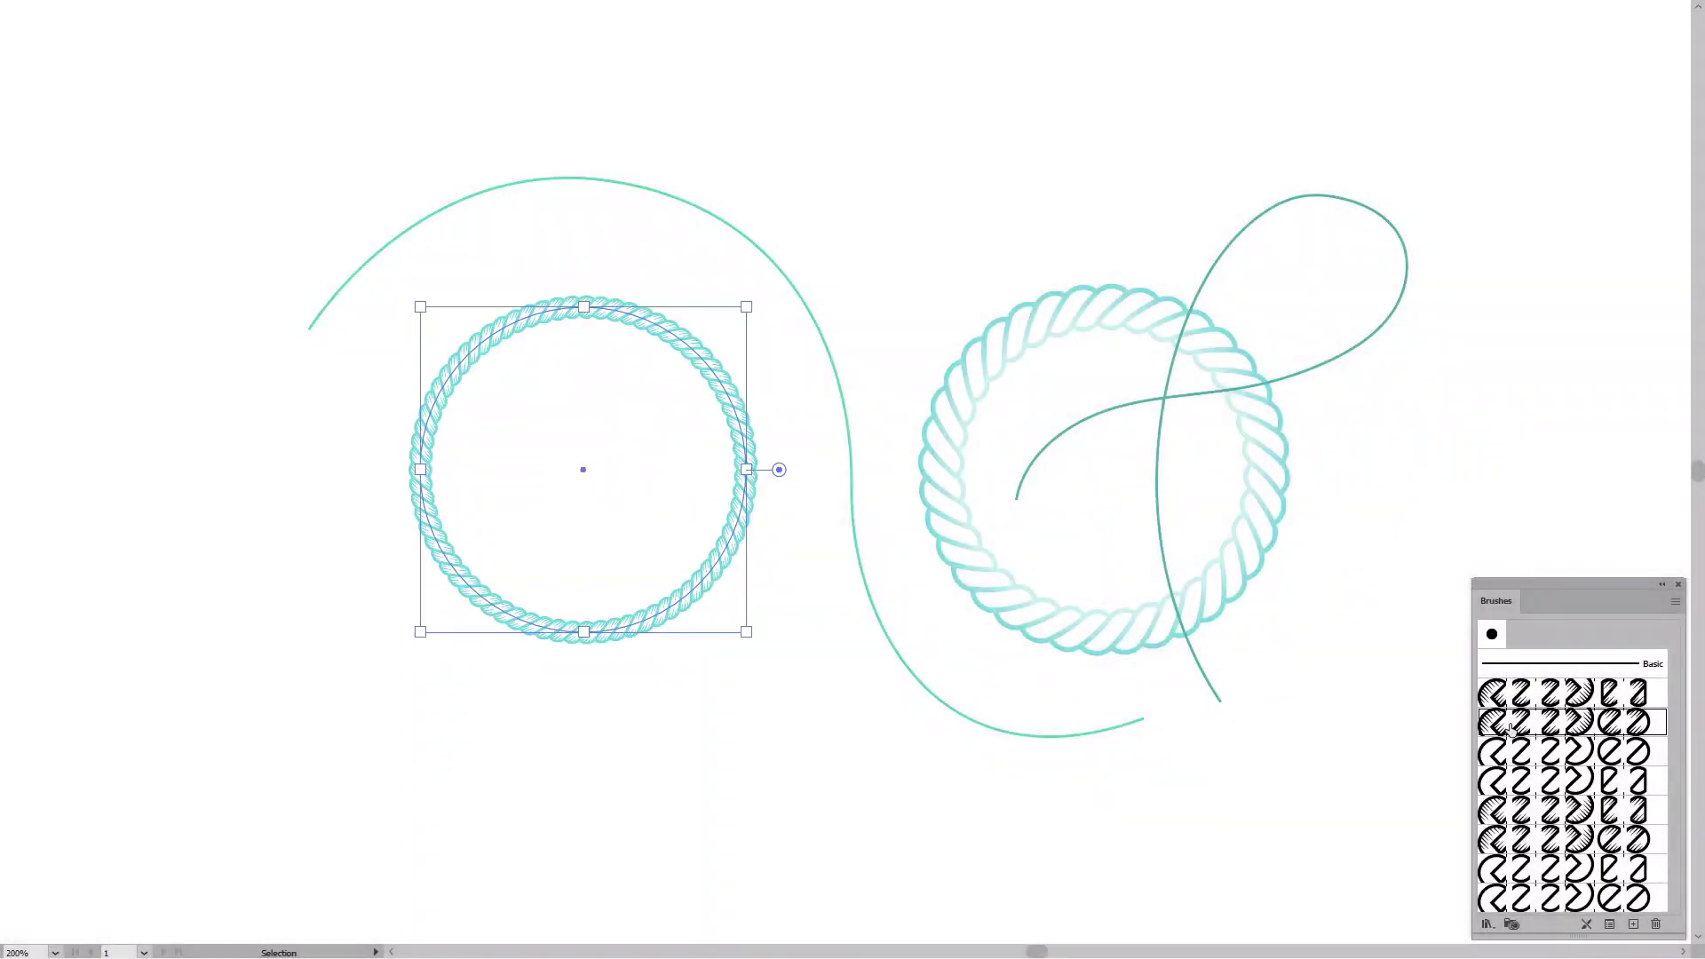
pyautogui.click(876, 628)
pyautogui.click(884, 627)
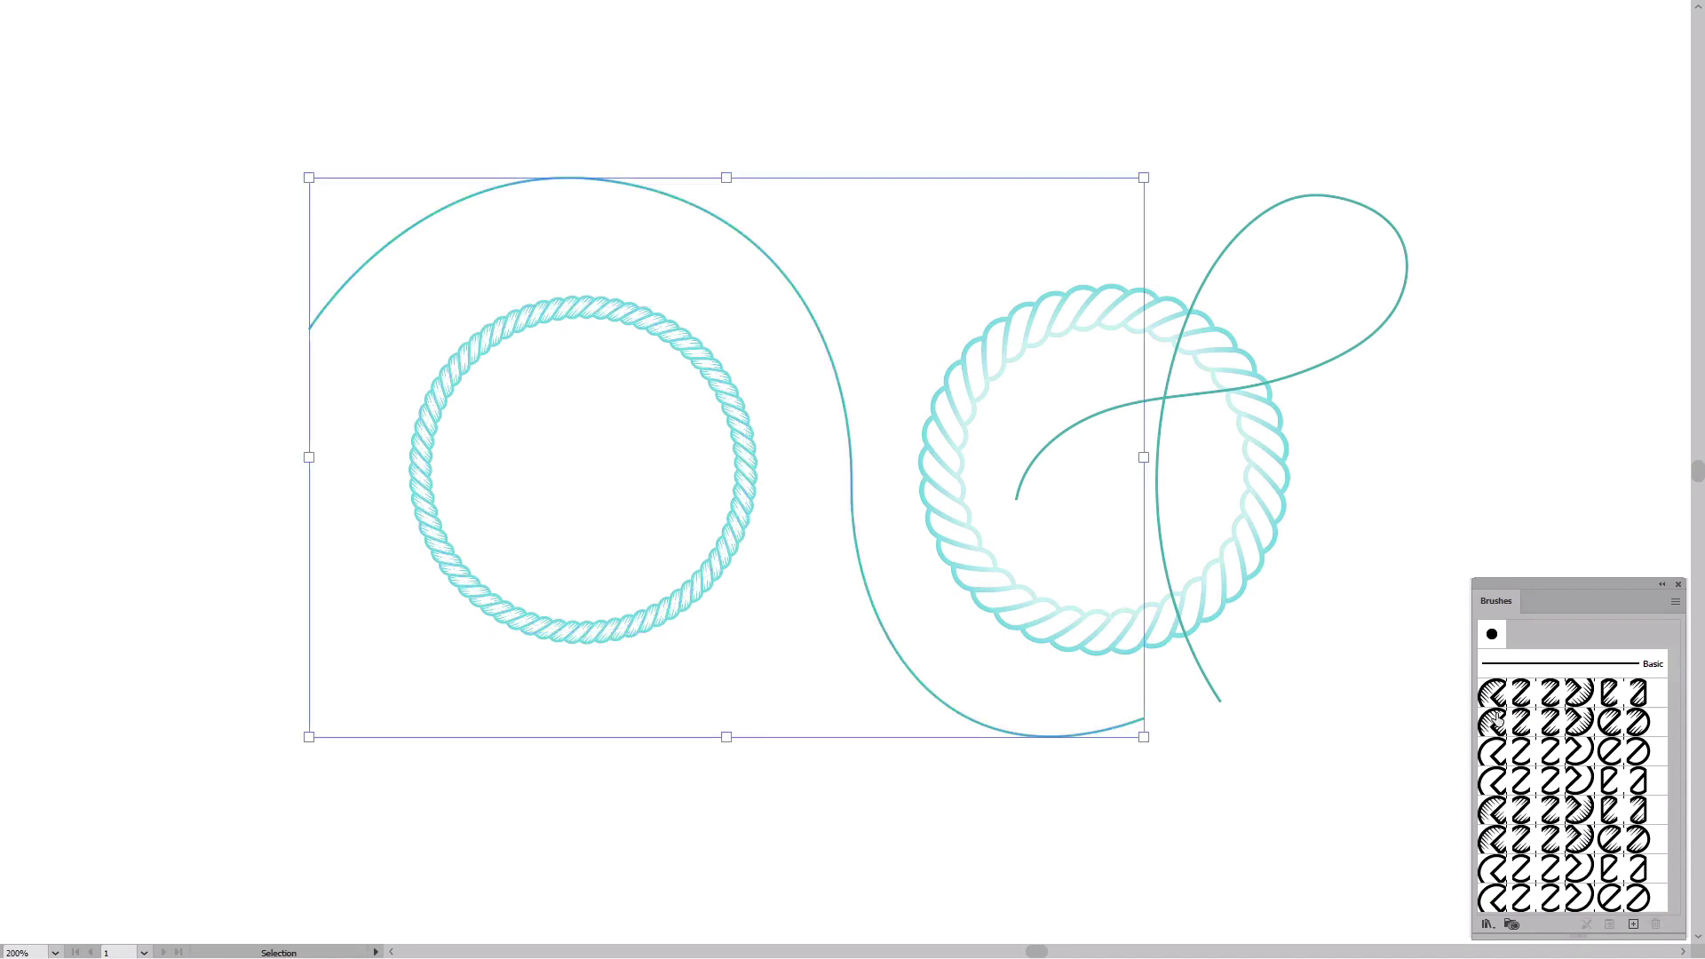
pyautogui.click(1515, 696)
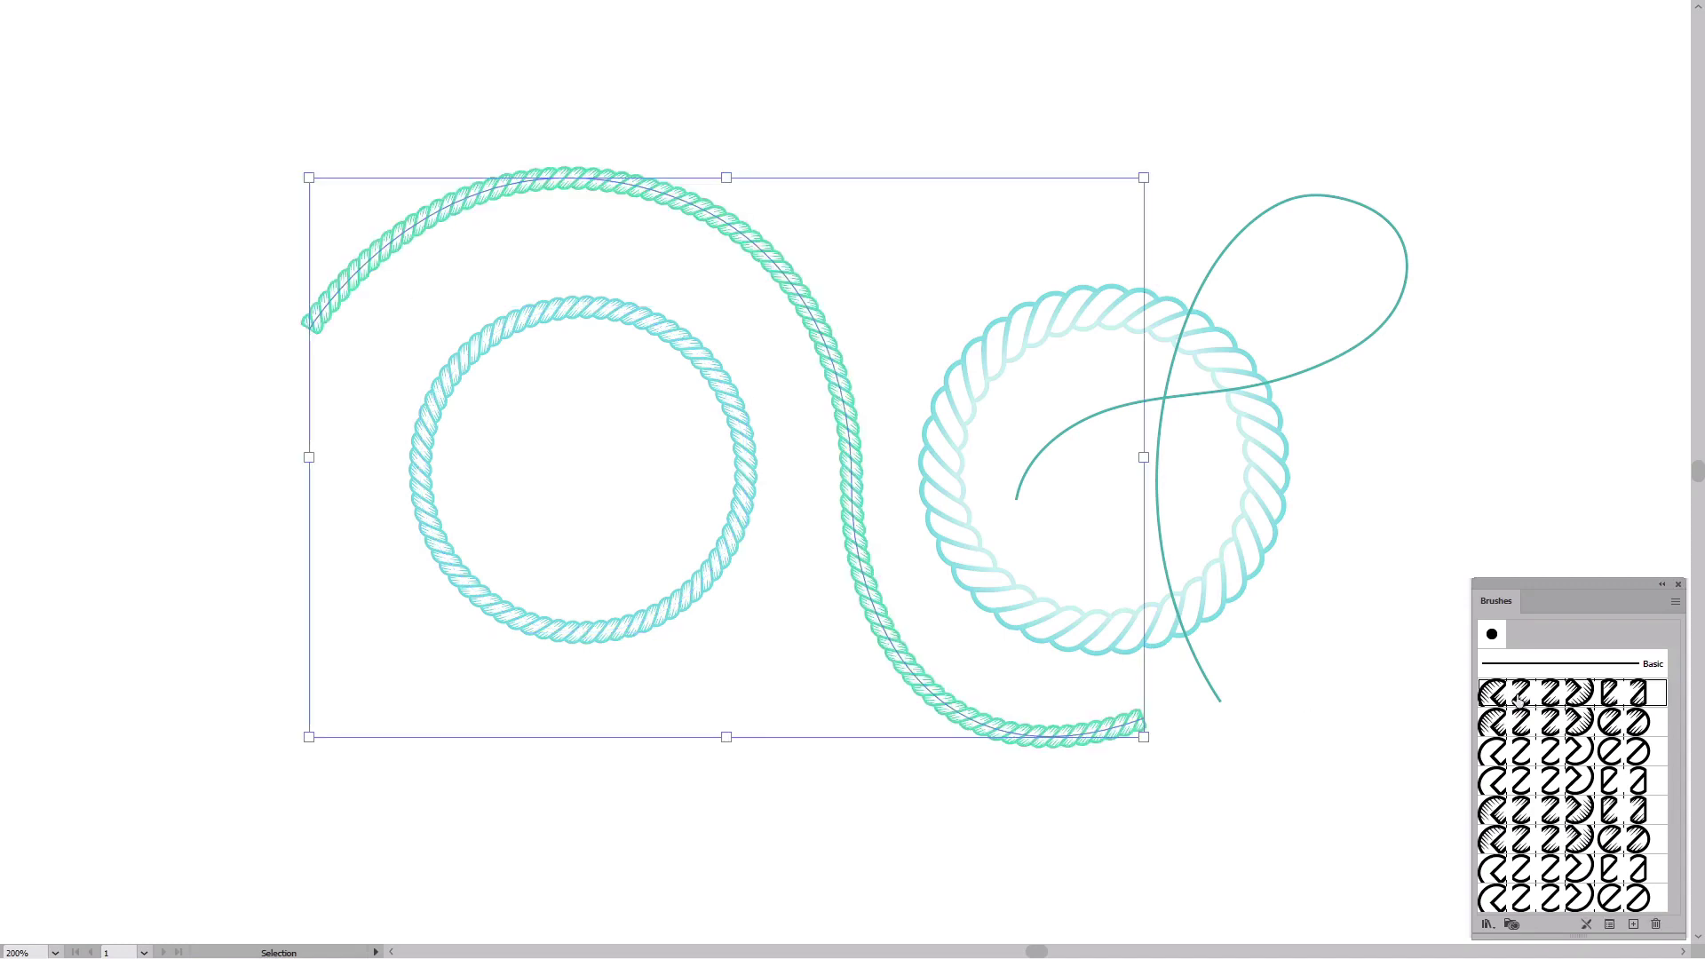
pyautogui.click(1203, 671)
pyautogui.click(1562, 837)
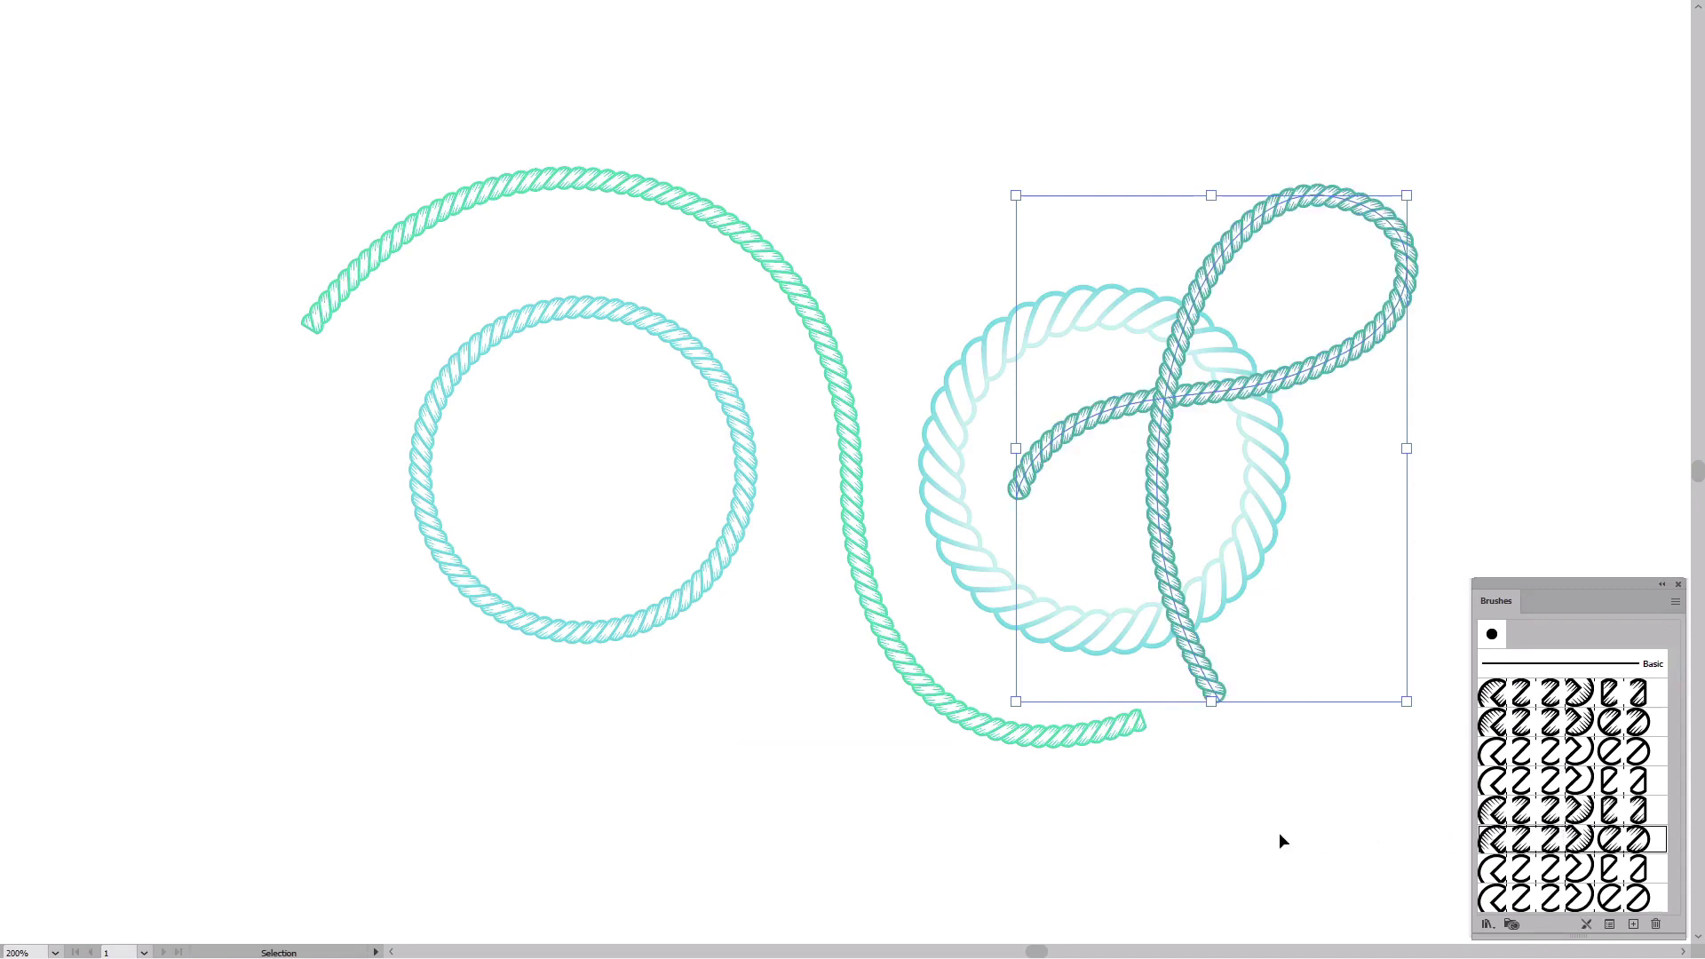
pyautogui.click(860, 848)
# Paint a spiral over the left circle and give it the hatched rope brush.
pyautogui.press('b')
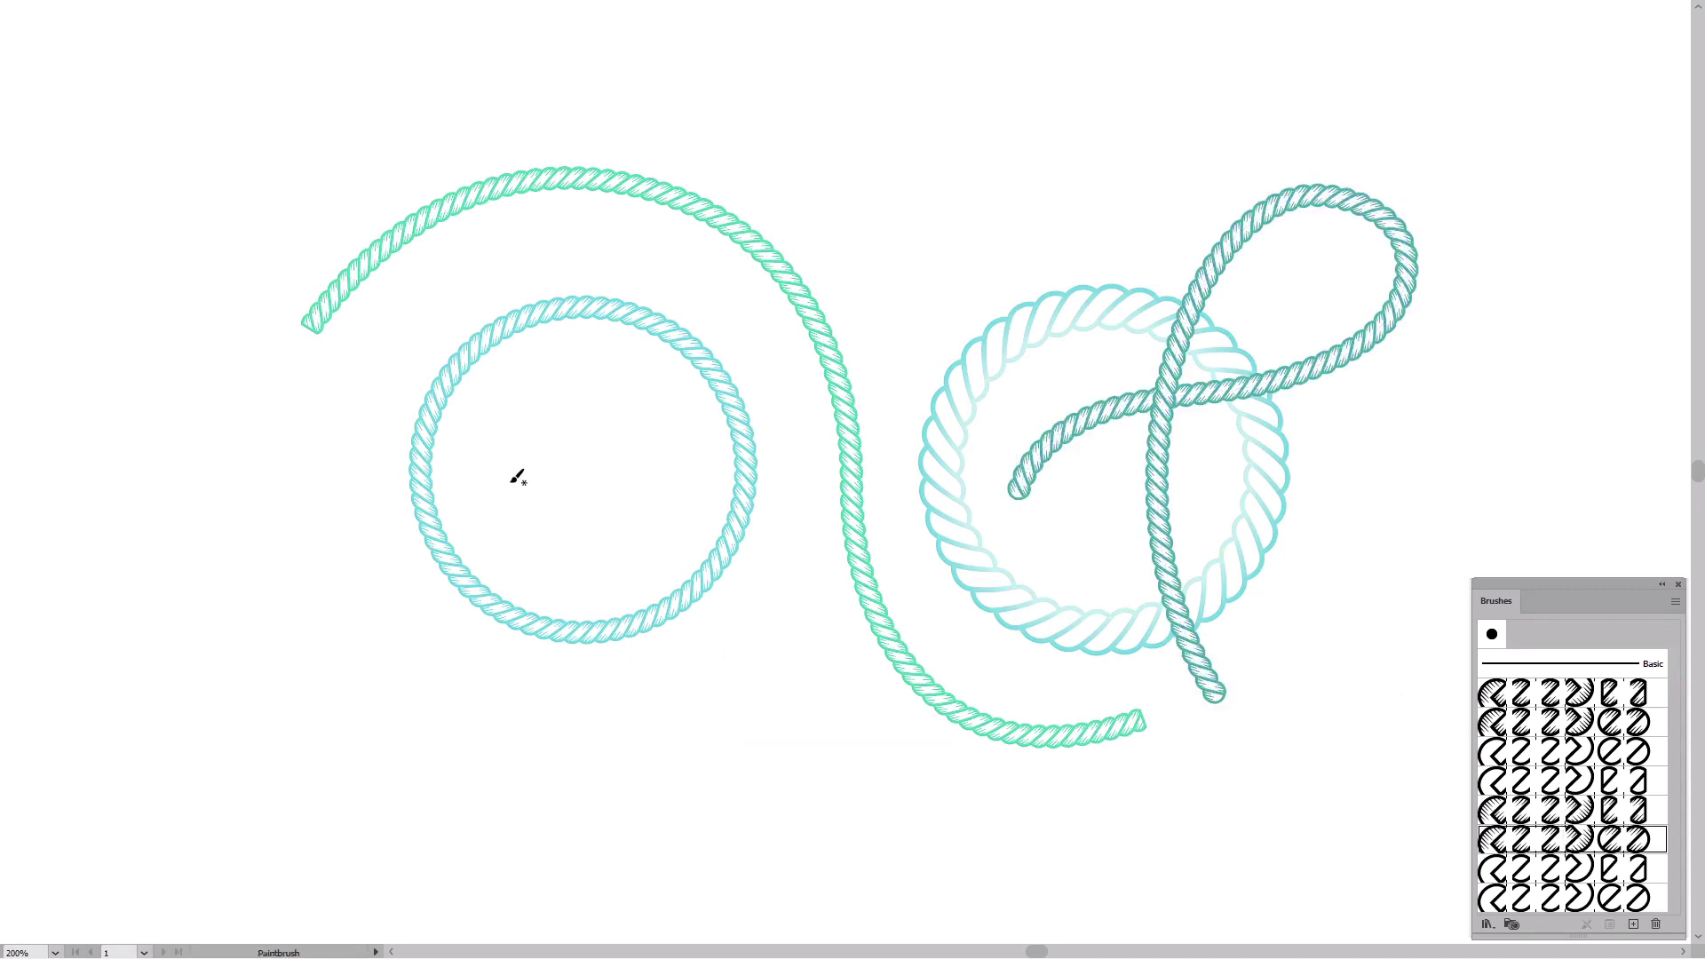
pyautogui.moveTo(499, 488)
pyautogui.mouseDown()
pyautogui.moveTo(597, 539)
pyautogui.moveTo(559, 413)
pyautogui.moveTo(460, 662)
pyautogui.moveTo(749, 686)
pyautogui.mouseUp()
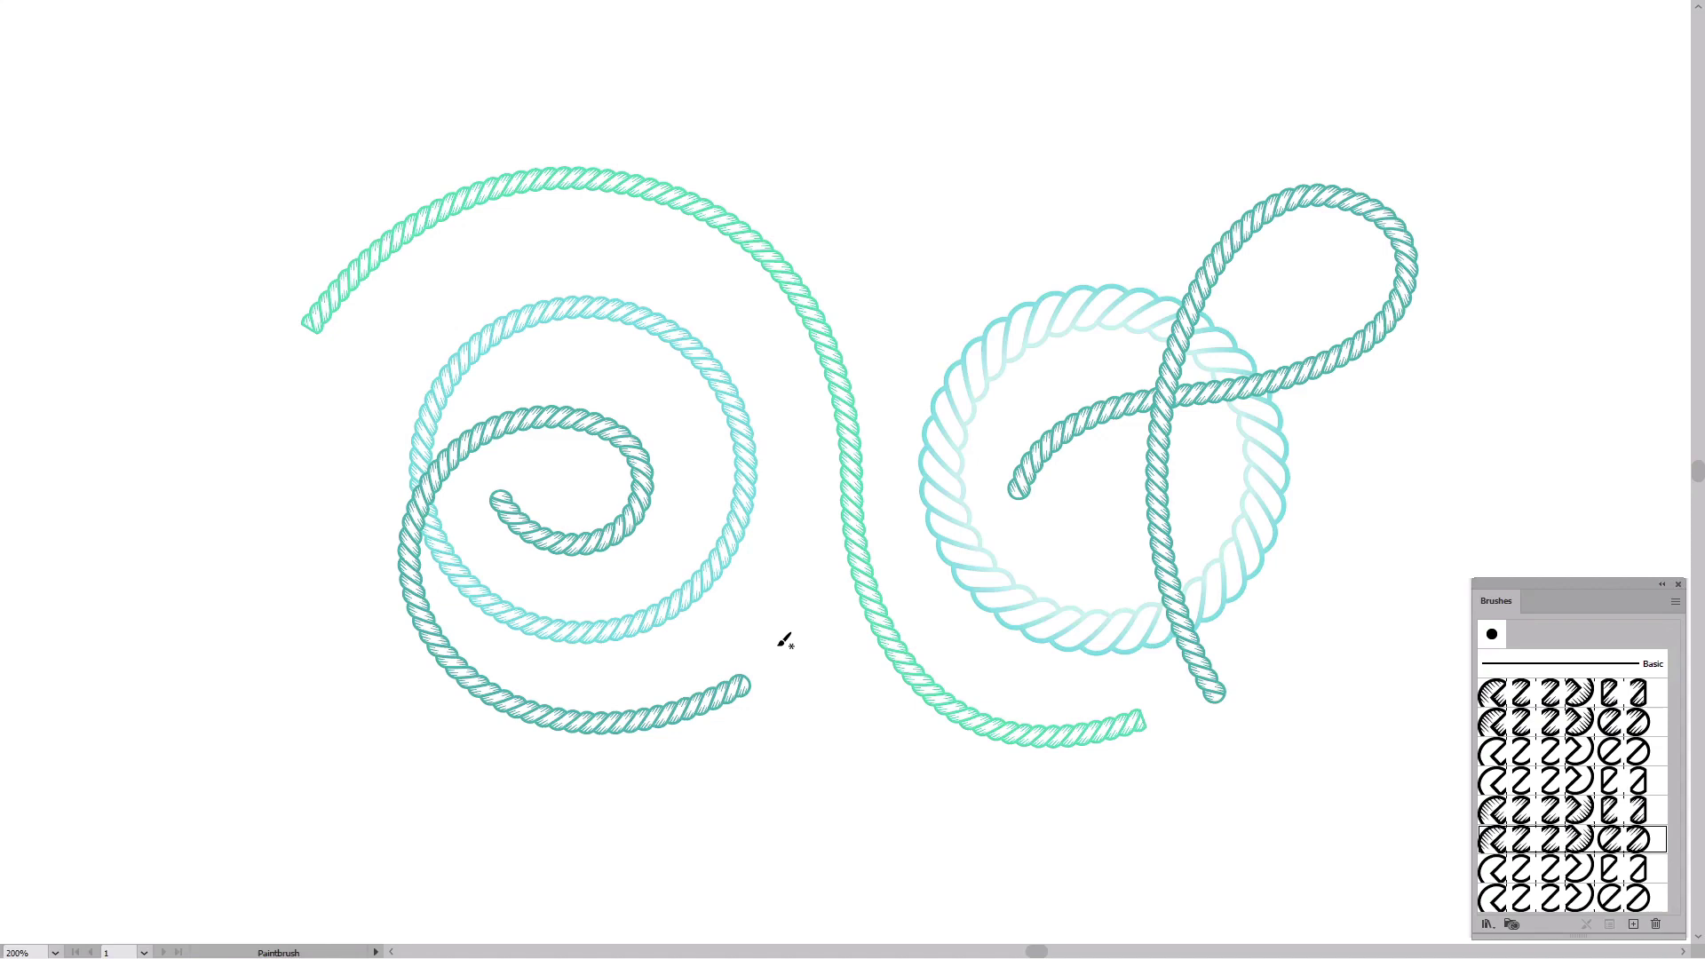
pyautogui.press('v')
pyautogui.click(719, 698)
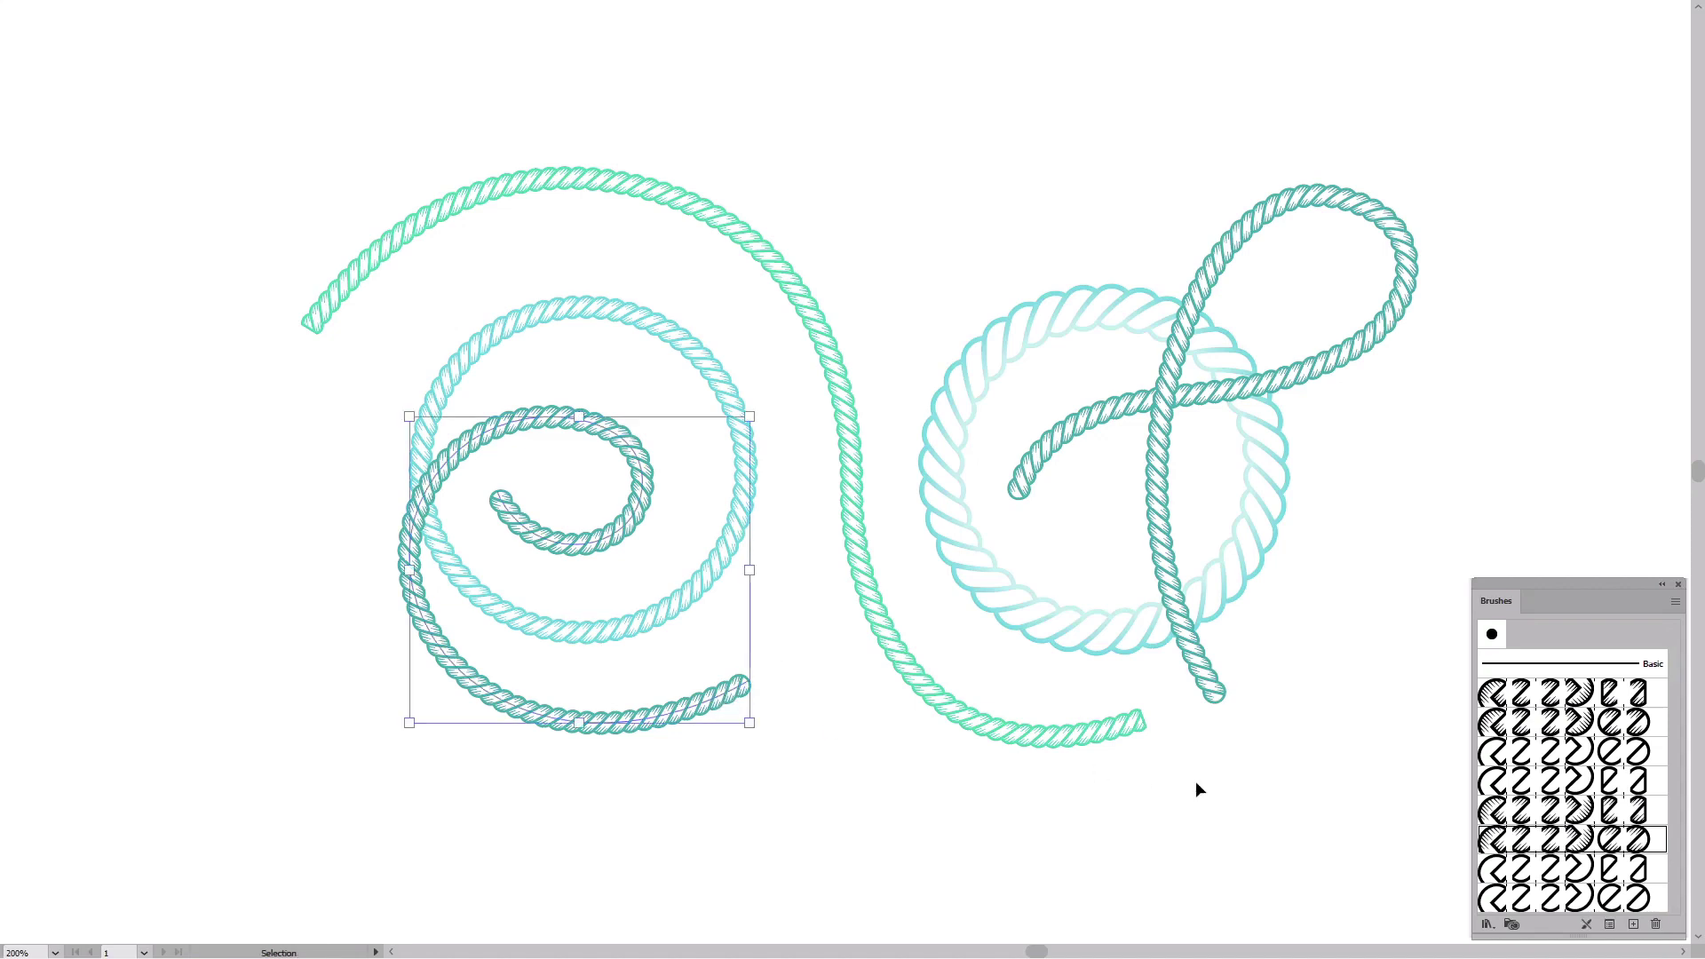
pyautogui.click(1524, 872)
pyautogui.click(1524, 894)
pyautogui.click(1524, 811)
pyautogui.click(1279, 831)
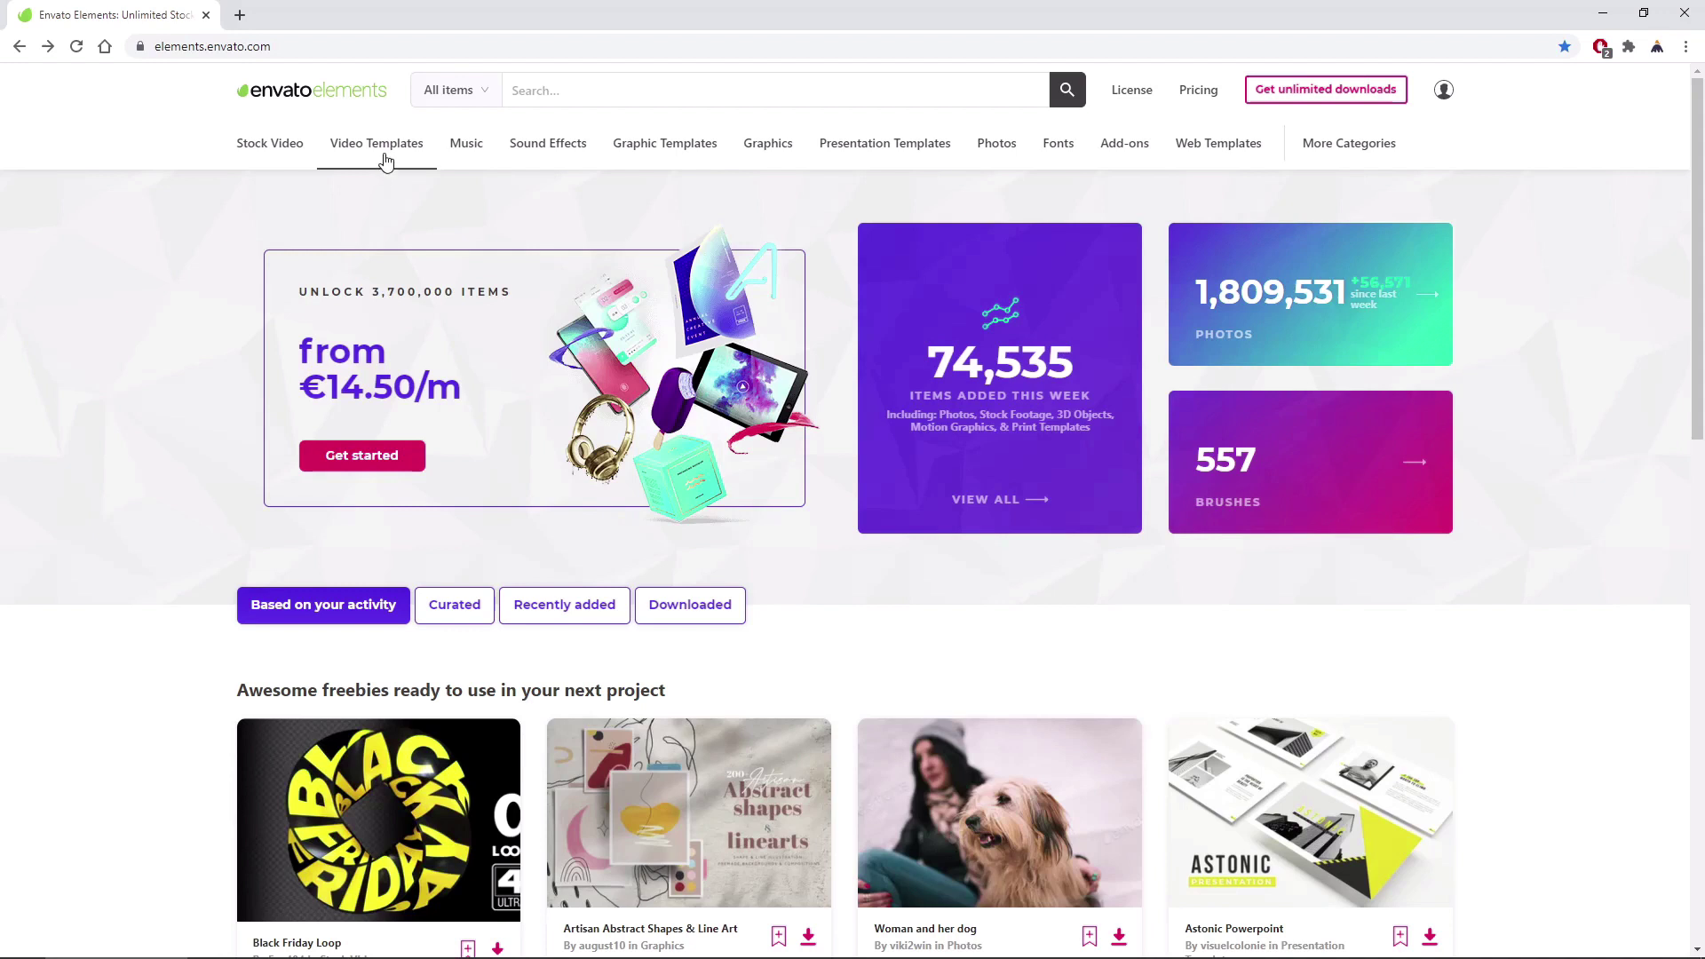
# Browse the Envato Elements category menus, then go to Pricing for the €14.50/m individual plan.
pyautogui.moveTo(755, 153)
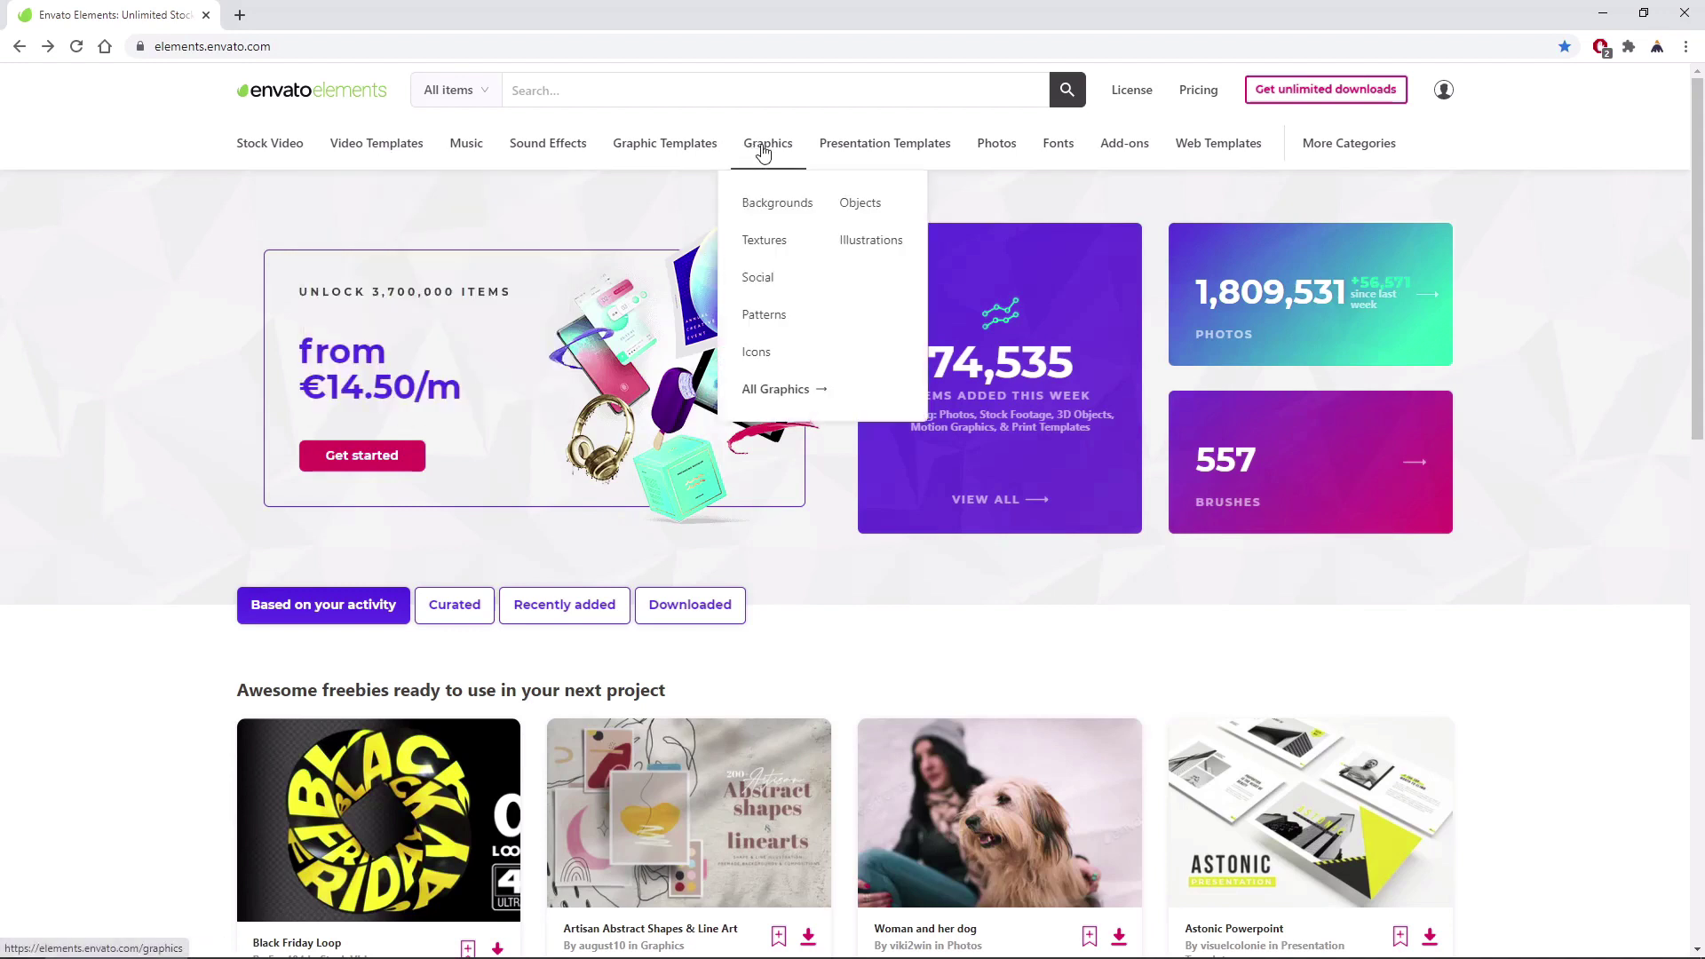
pyautogui.moveTo(1054, 152)
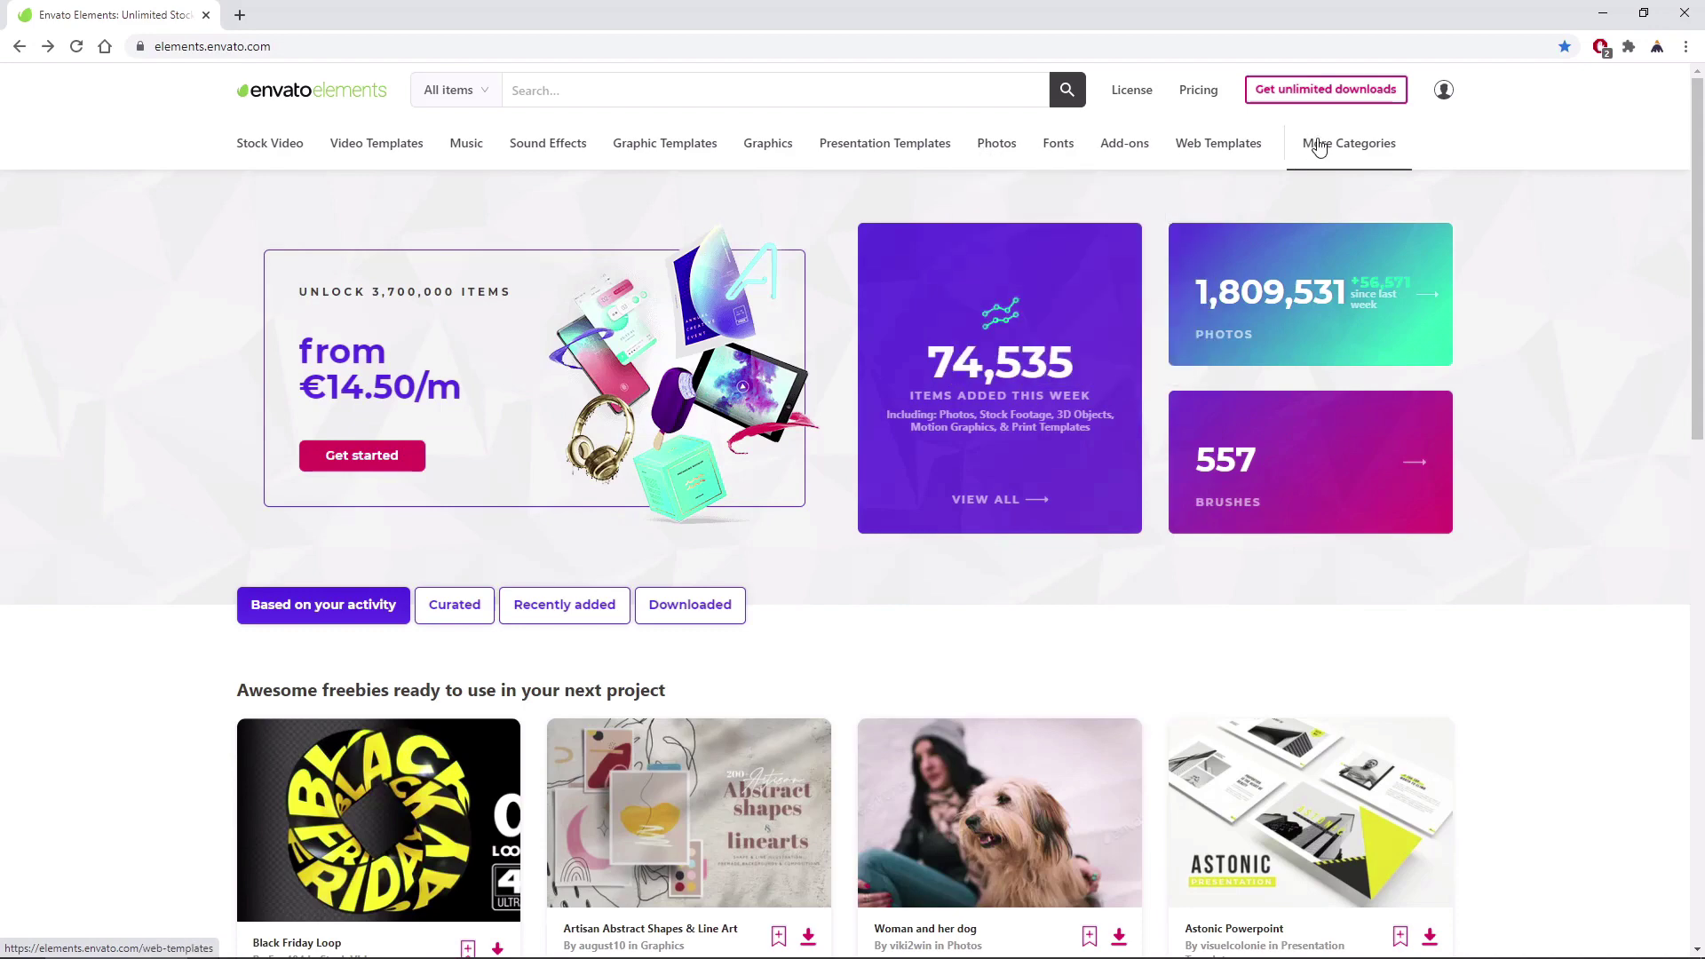
pyautogui.moveTo(1341, 147)
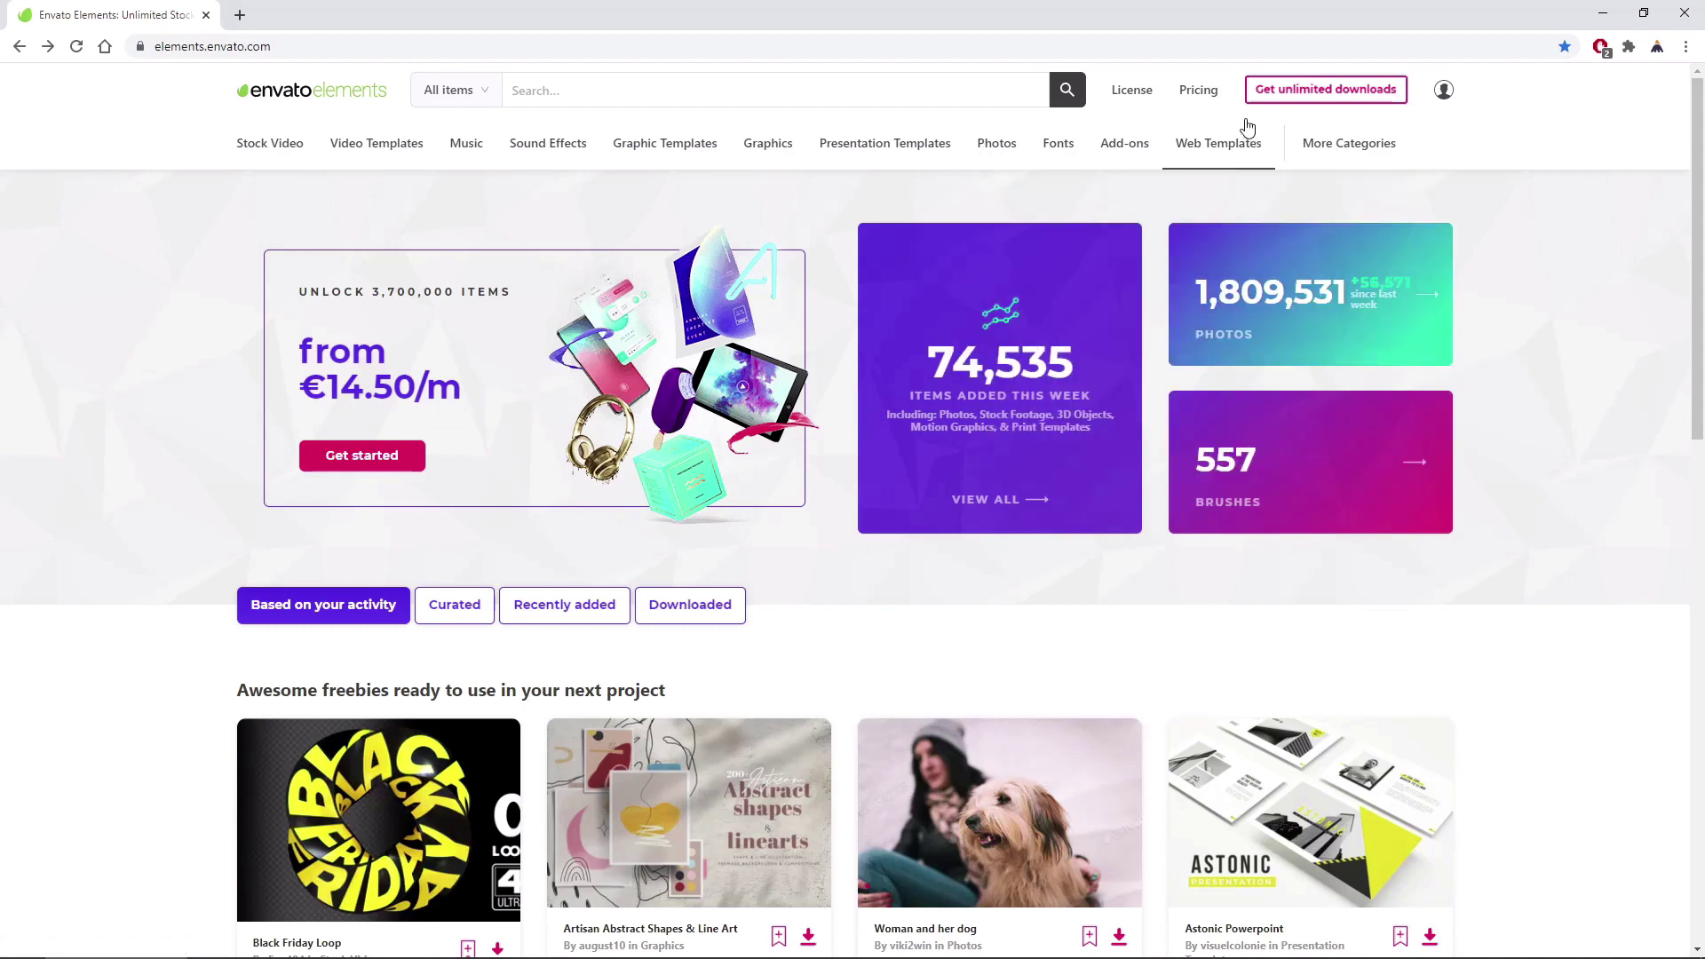
pyautogui.click(1201, 98)
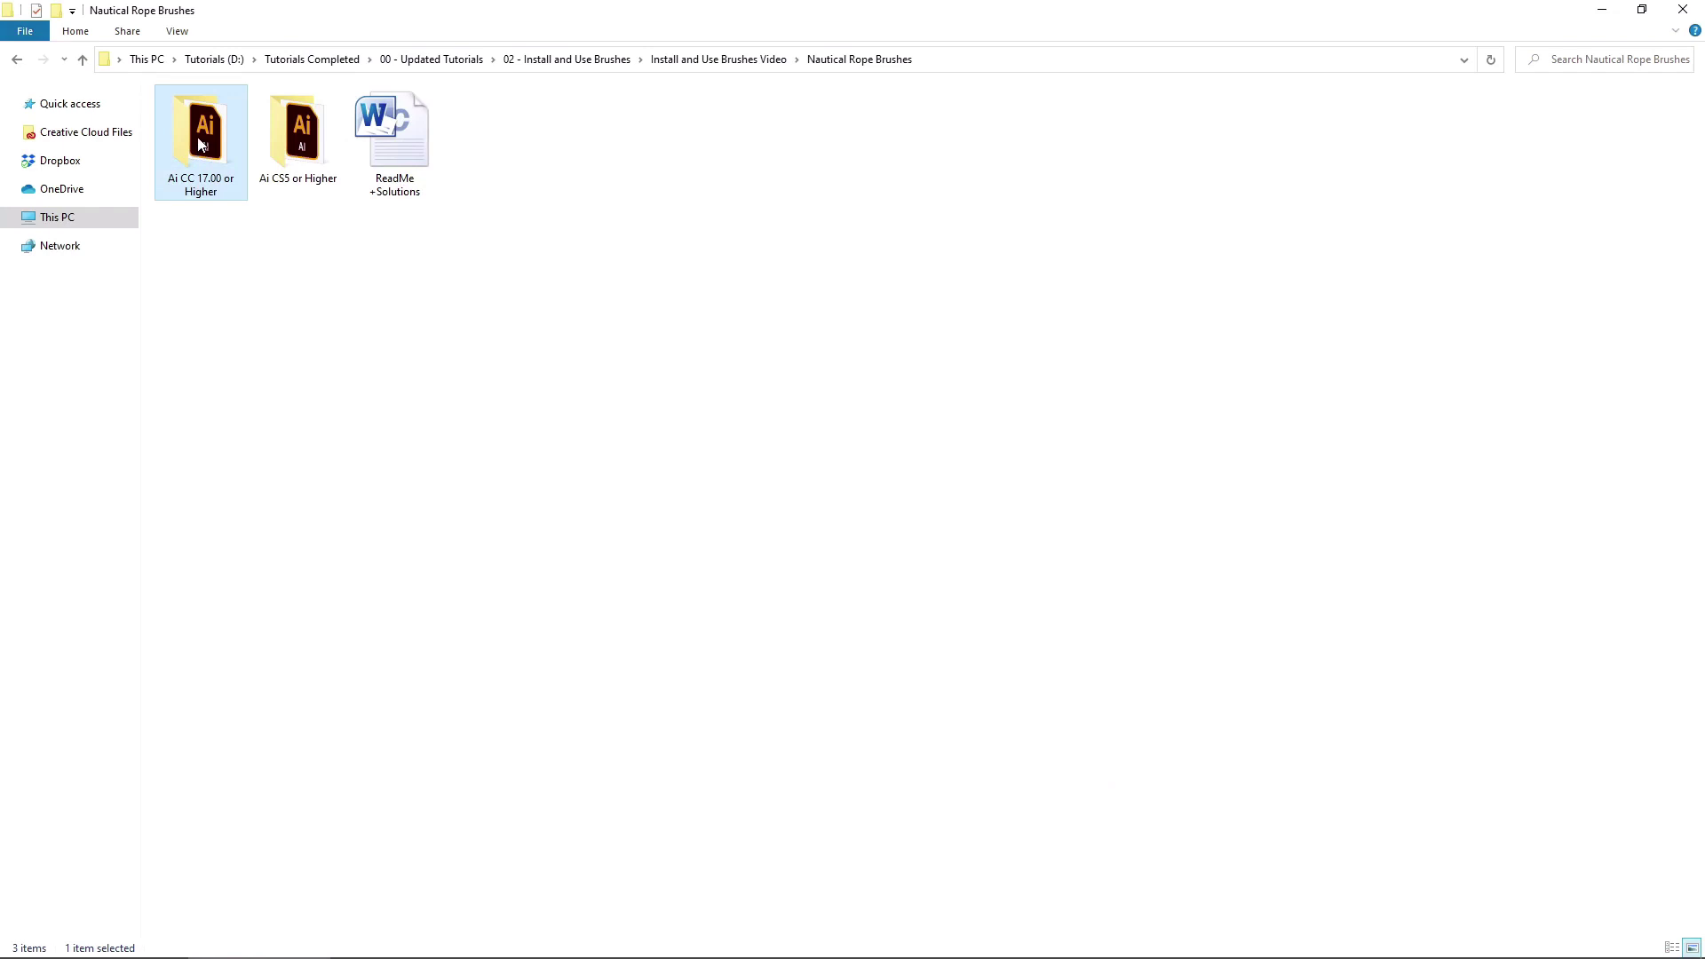
# Open 8 Ropes for Ai 17 from the Ai CC 17.00 folder and check the Window menu.
pyautogui.doubleClick(197, 136)
pyautogui.doubleClick(218, 151)
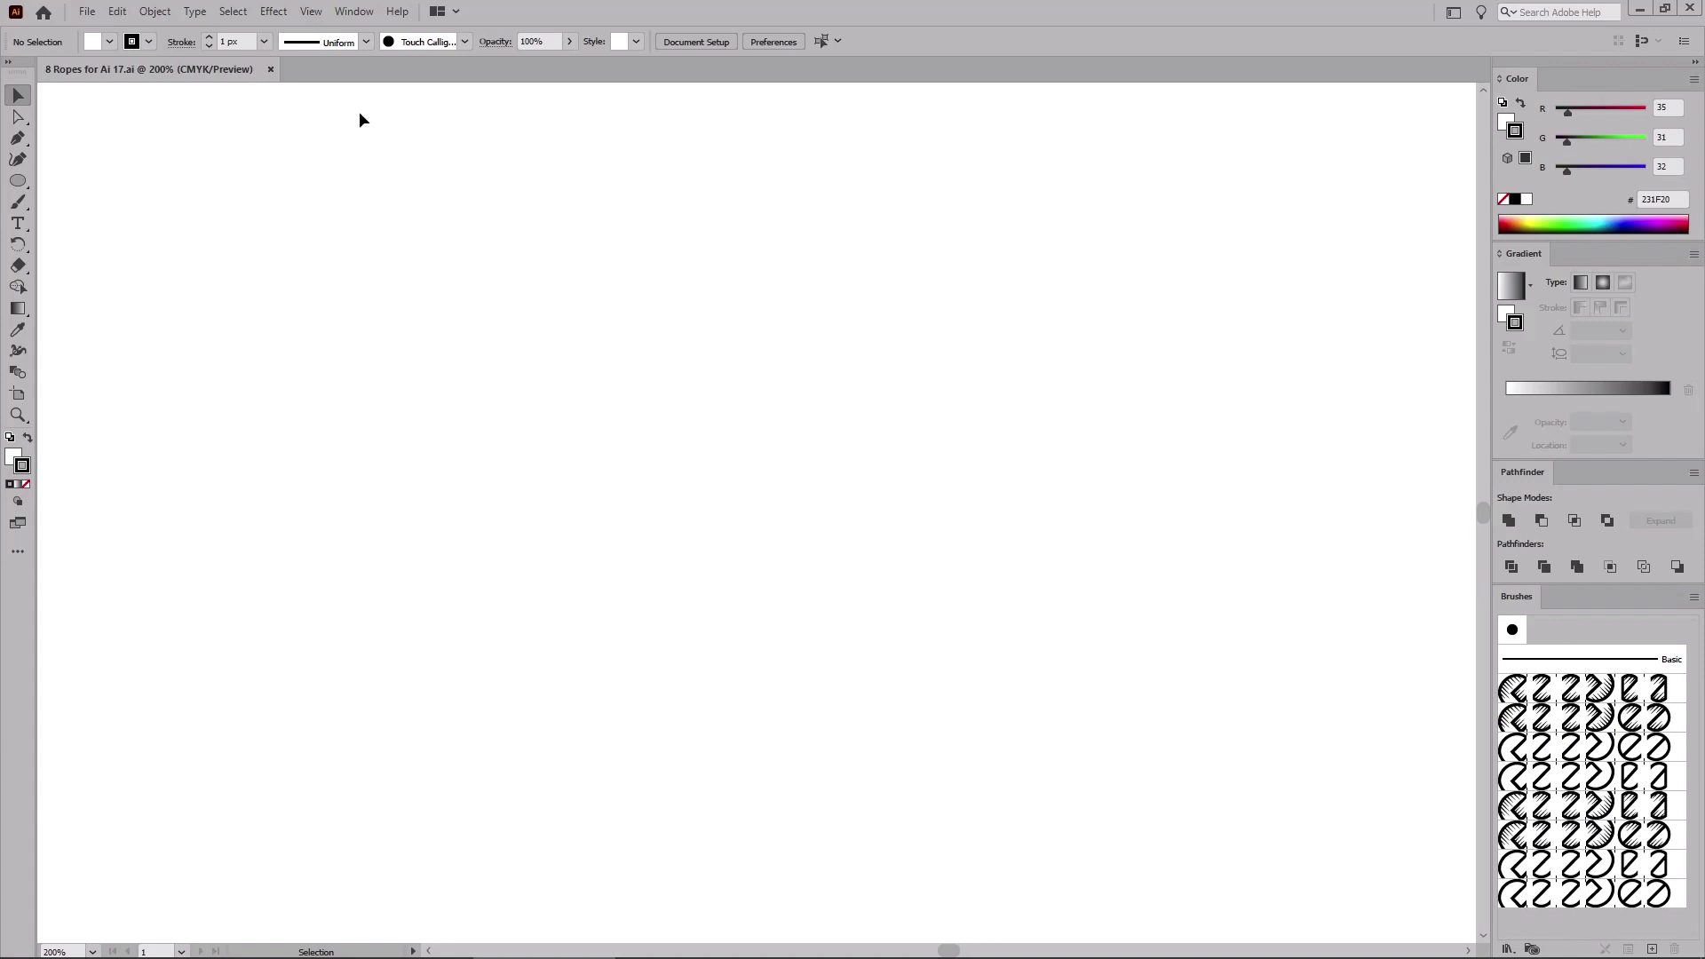
pyautogui.click(362, 13)
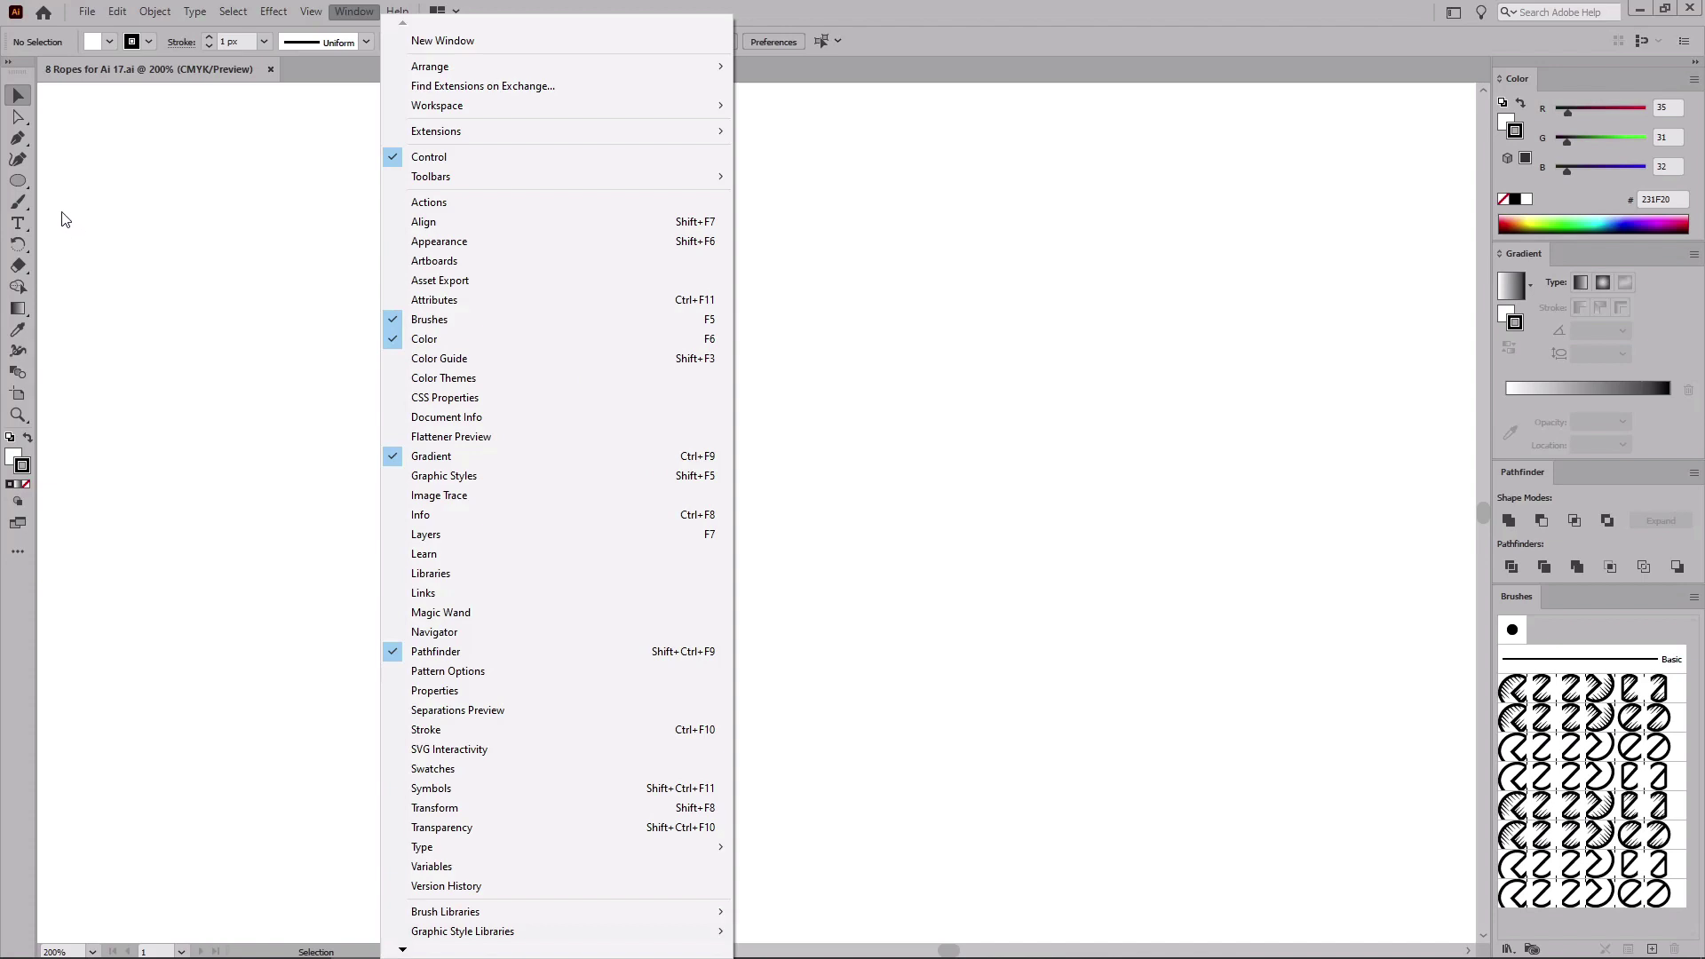
# Draw a large rope-brushed circle in the artboard centre and paint a wavy rope squiggle inside it.
pyautogui.click(19, 182)
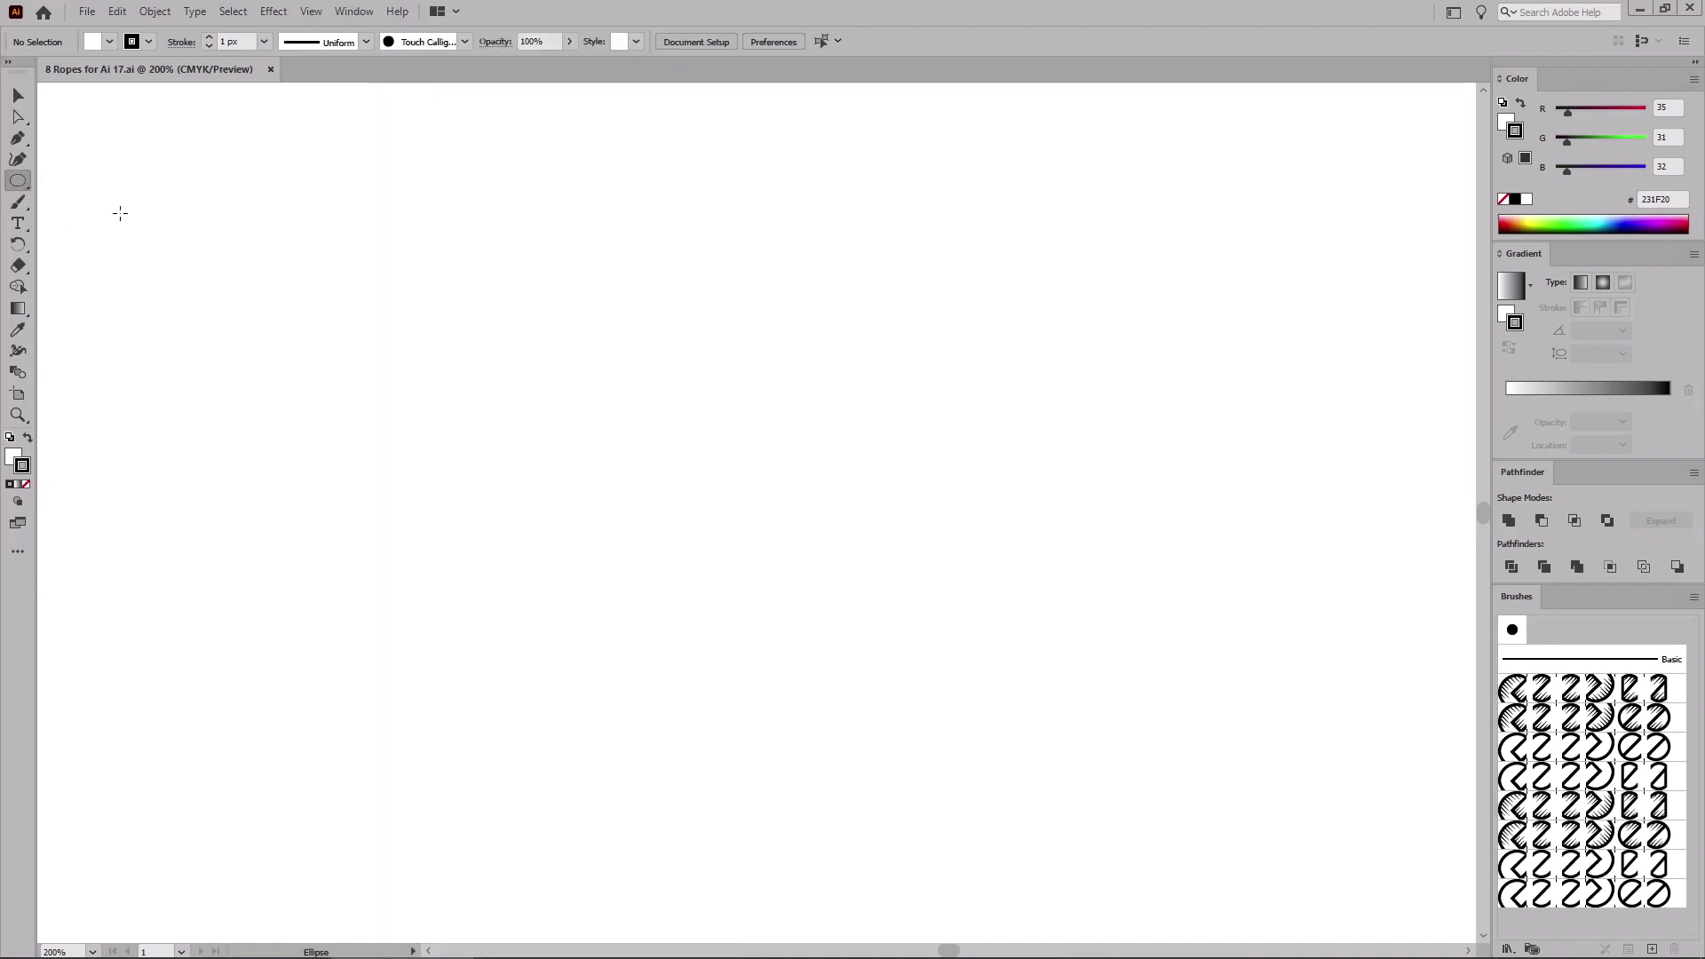
pyautogui.moveTo(456, 232); pyautogui.dragTo(1019, 730)
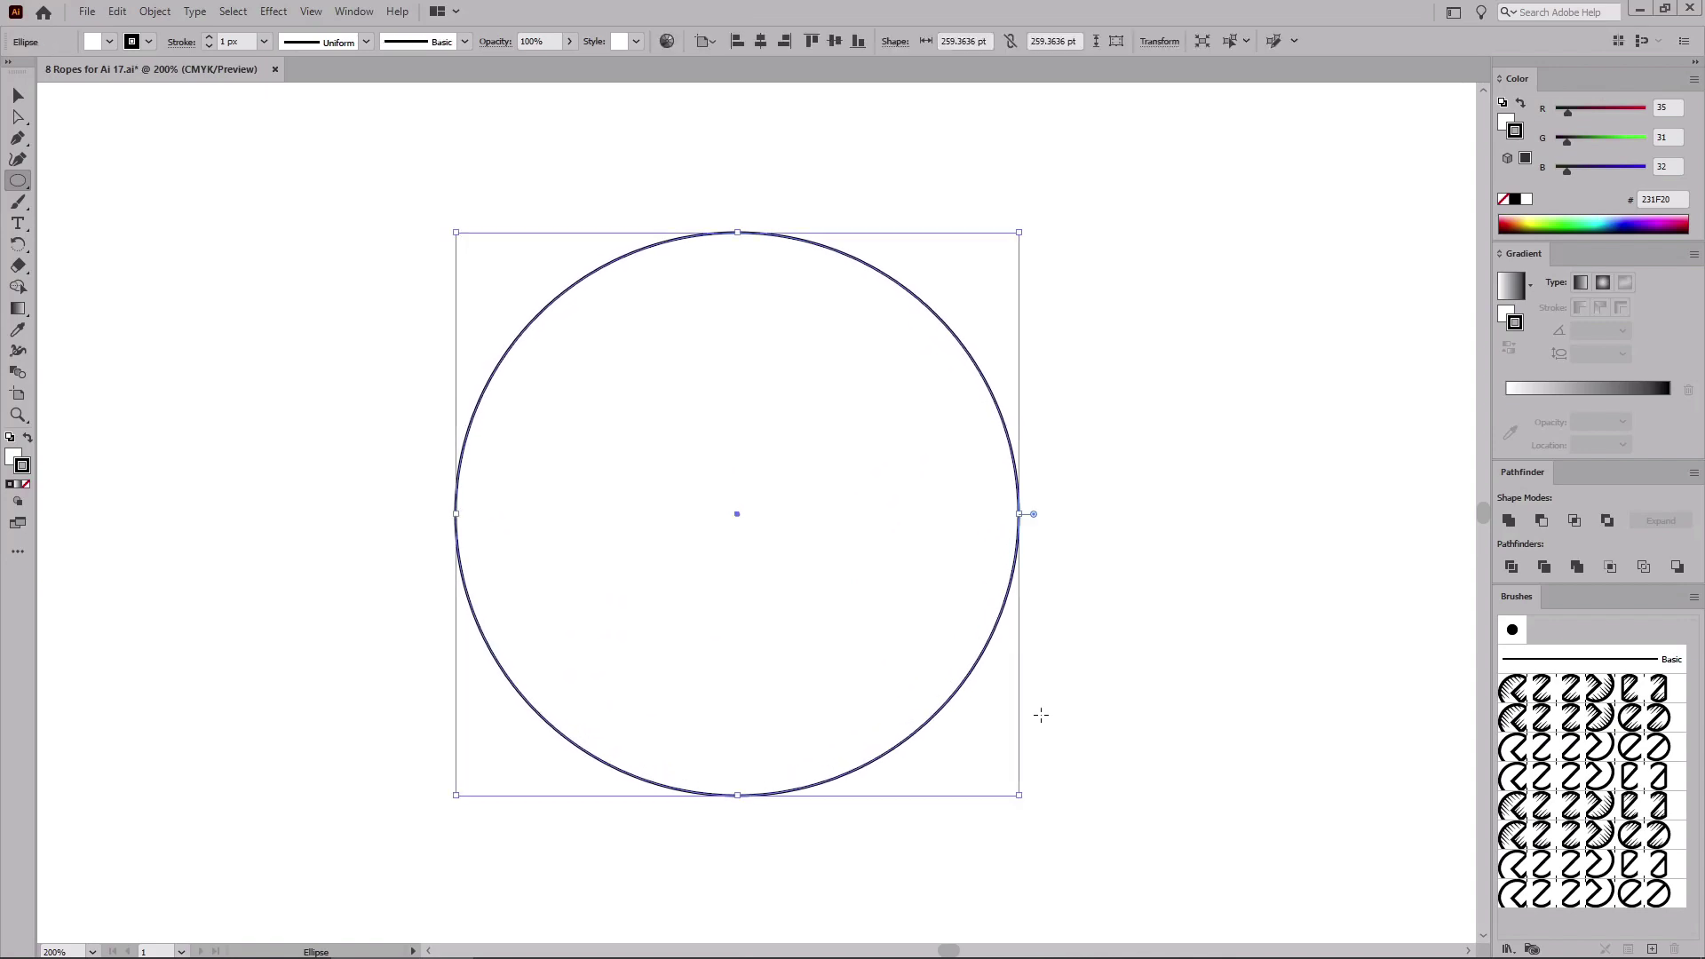
pyautogui.click(1570, 691)
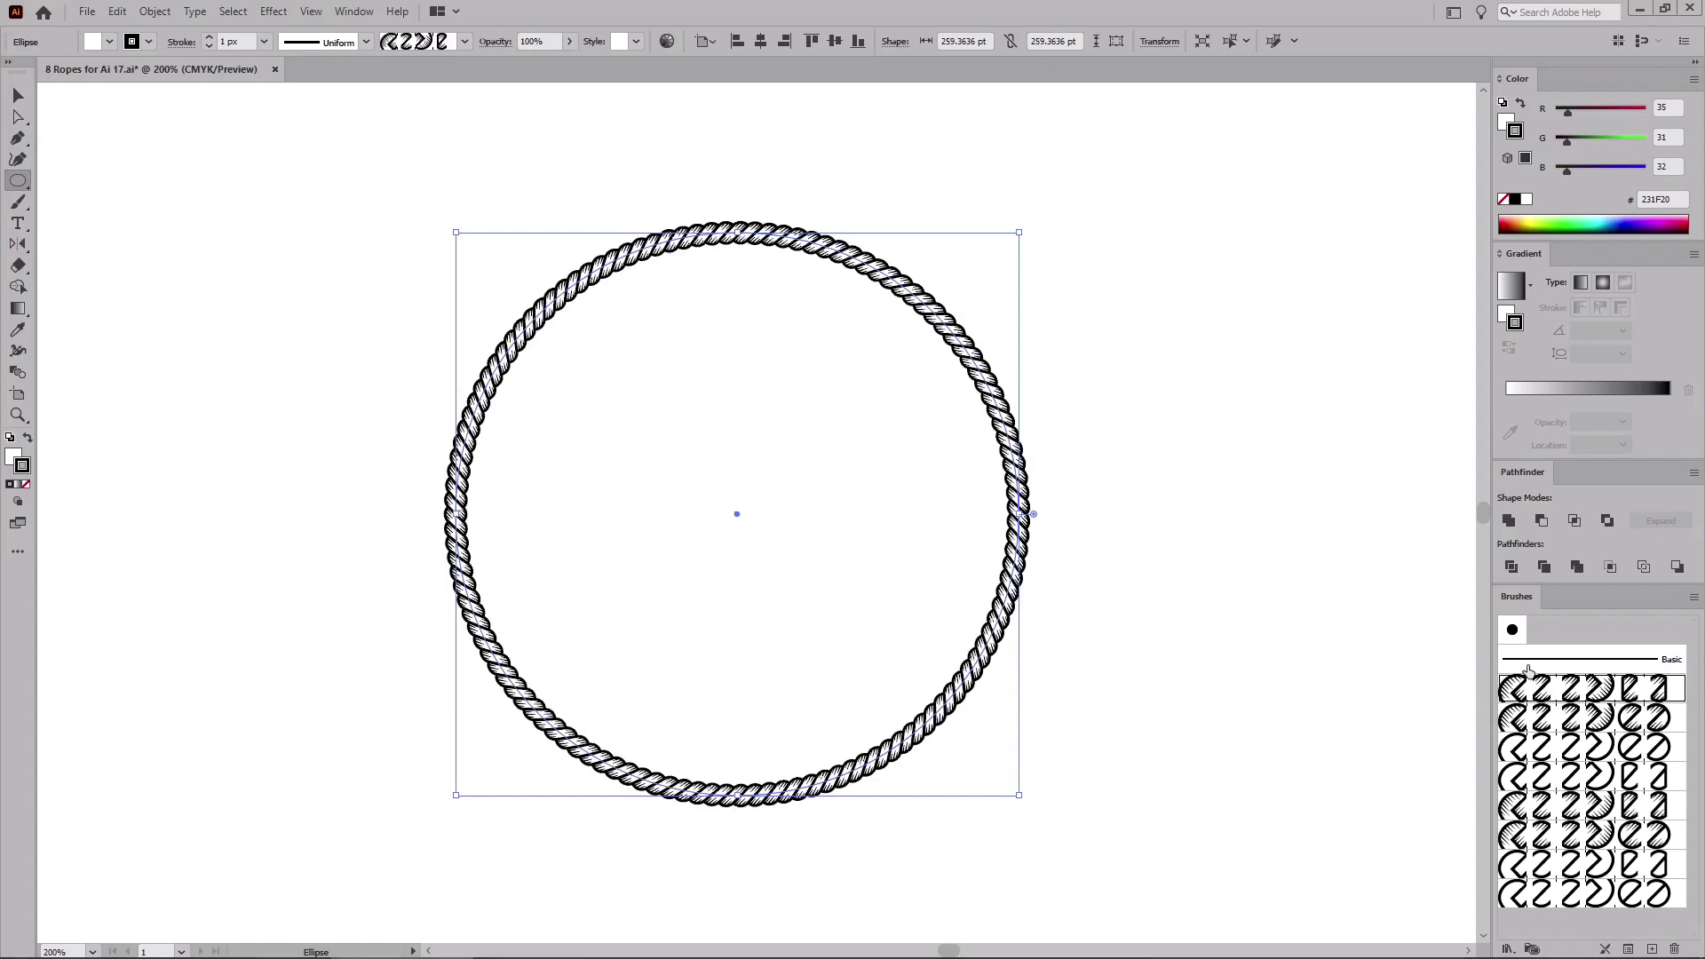
pyautogui.click(19, 202)
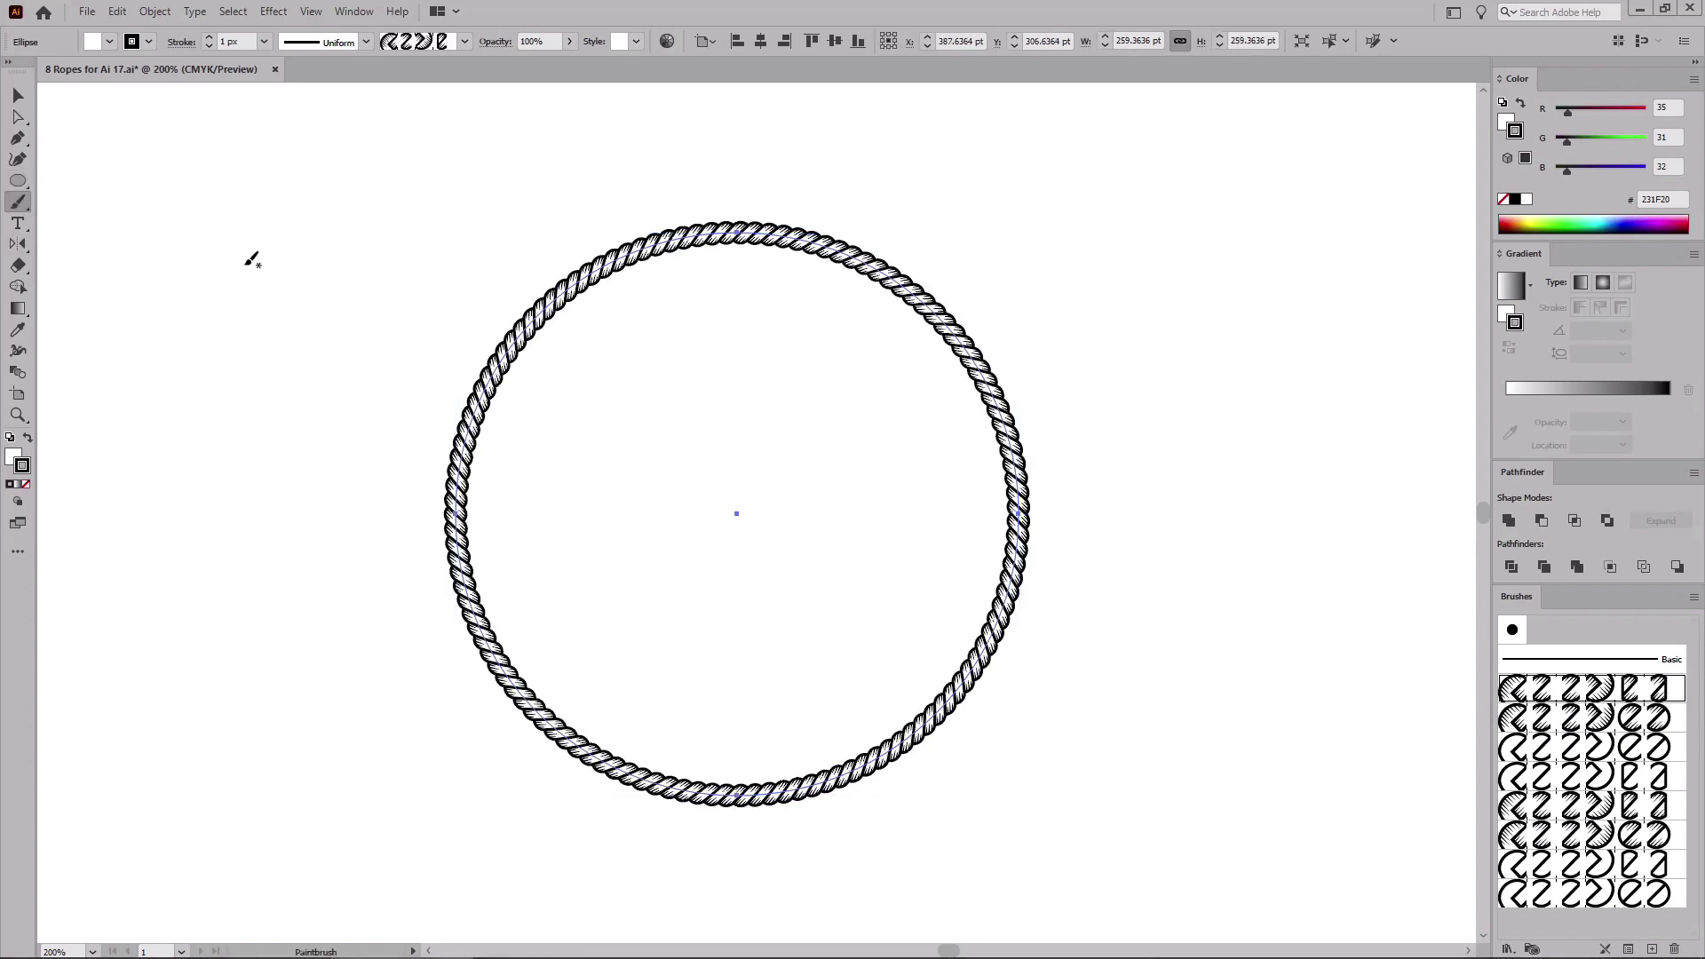
pyautogui.moveTo(577, 570)
pyautogui.mouseDown()
pyautogui.moveTo(570, 489)
pyautogui.moveTo(614, 446)
pyautogui.moveTo(631, 612)
pyautogui.moveTo(695, 569)
pyautogui.moveTo(718, 440)
pyautogui.moveTo(772, 501)
pyautogui.moveTo(761, 597)
pyautogui.moveTo(845, 588)
pyautogui.moveTo(830, 460)
pyautogui.moveTo(924, 455)
pyautogui.mouseUp()
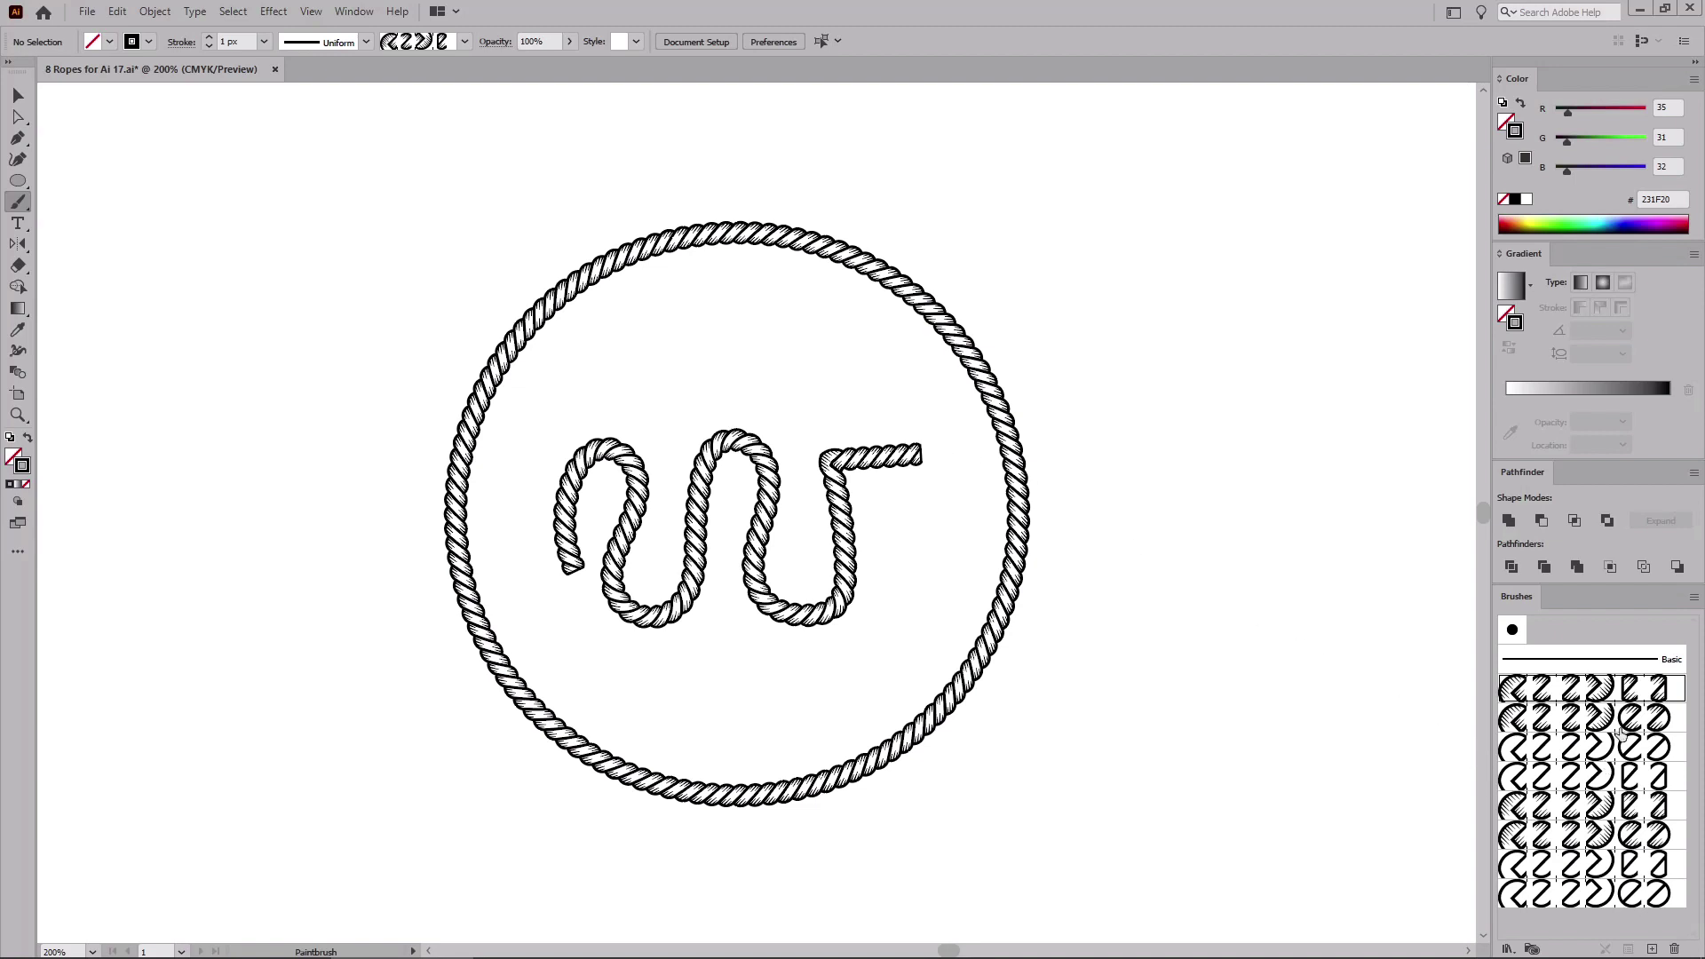
# Delete brush rows five through eight from the Brushes panel, confirming the deletion.
pyautogui.click(1576, 816)
pyautogui.keyDown('shift'); pyautogui.click(1570, 894); pyautogui.keyUp('shift')
pyautogui.click(1674, 949)
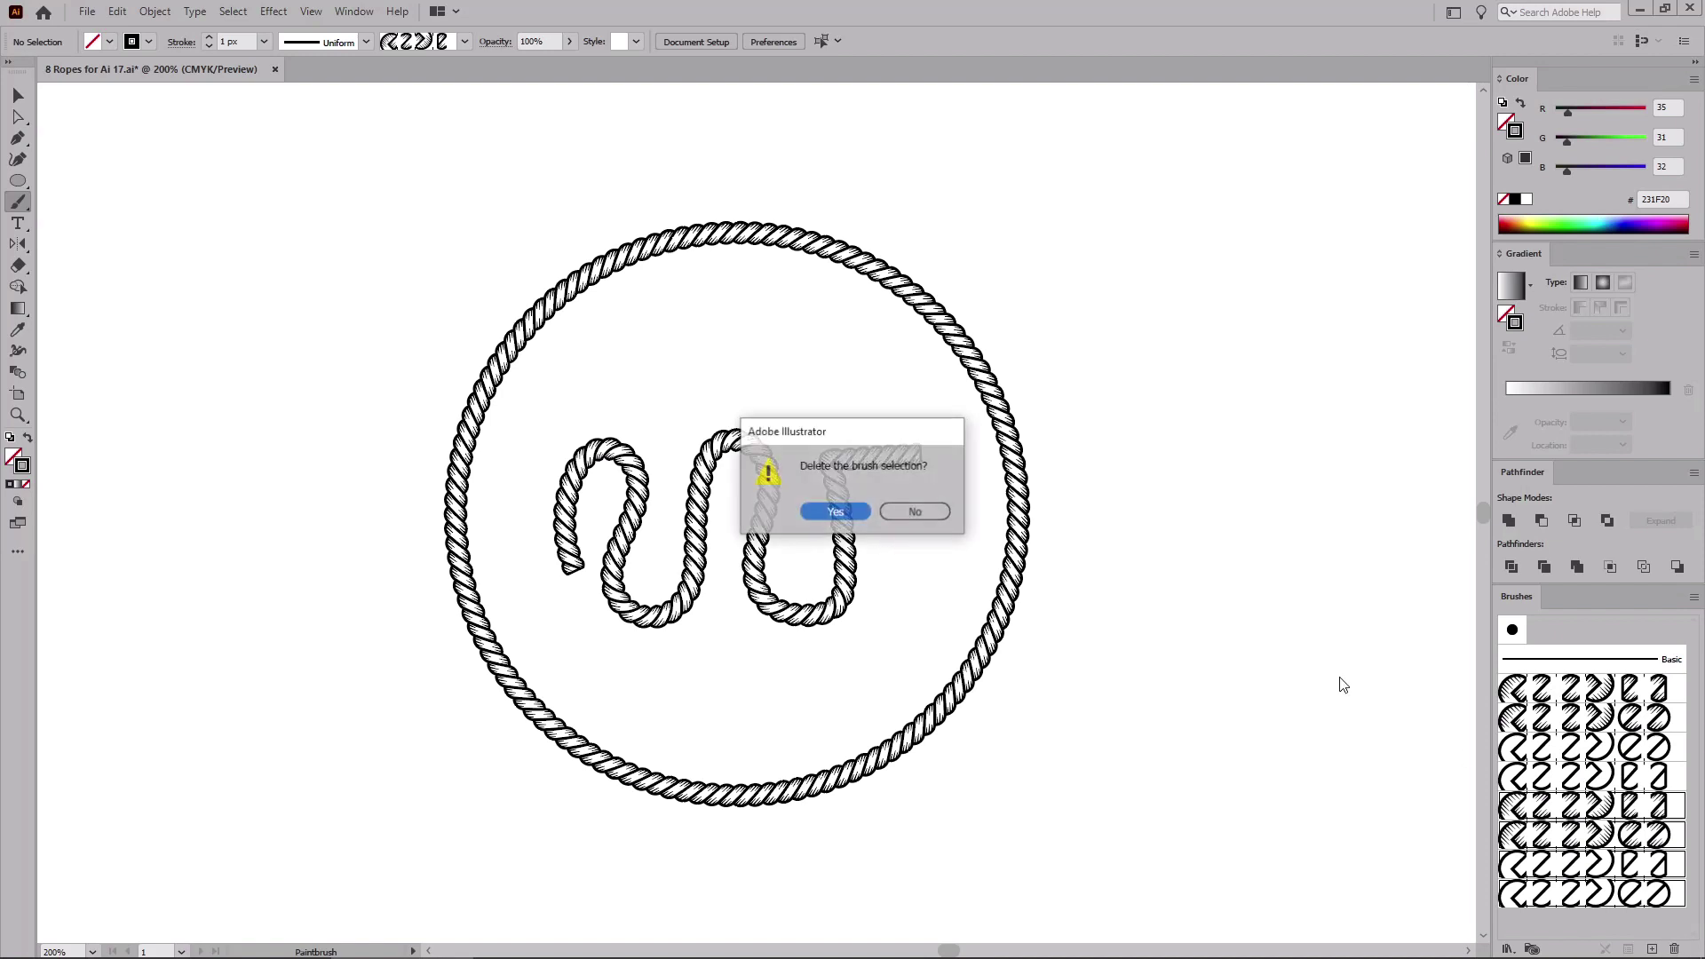
pyautogui.click(848, 514)
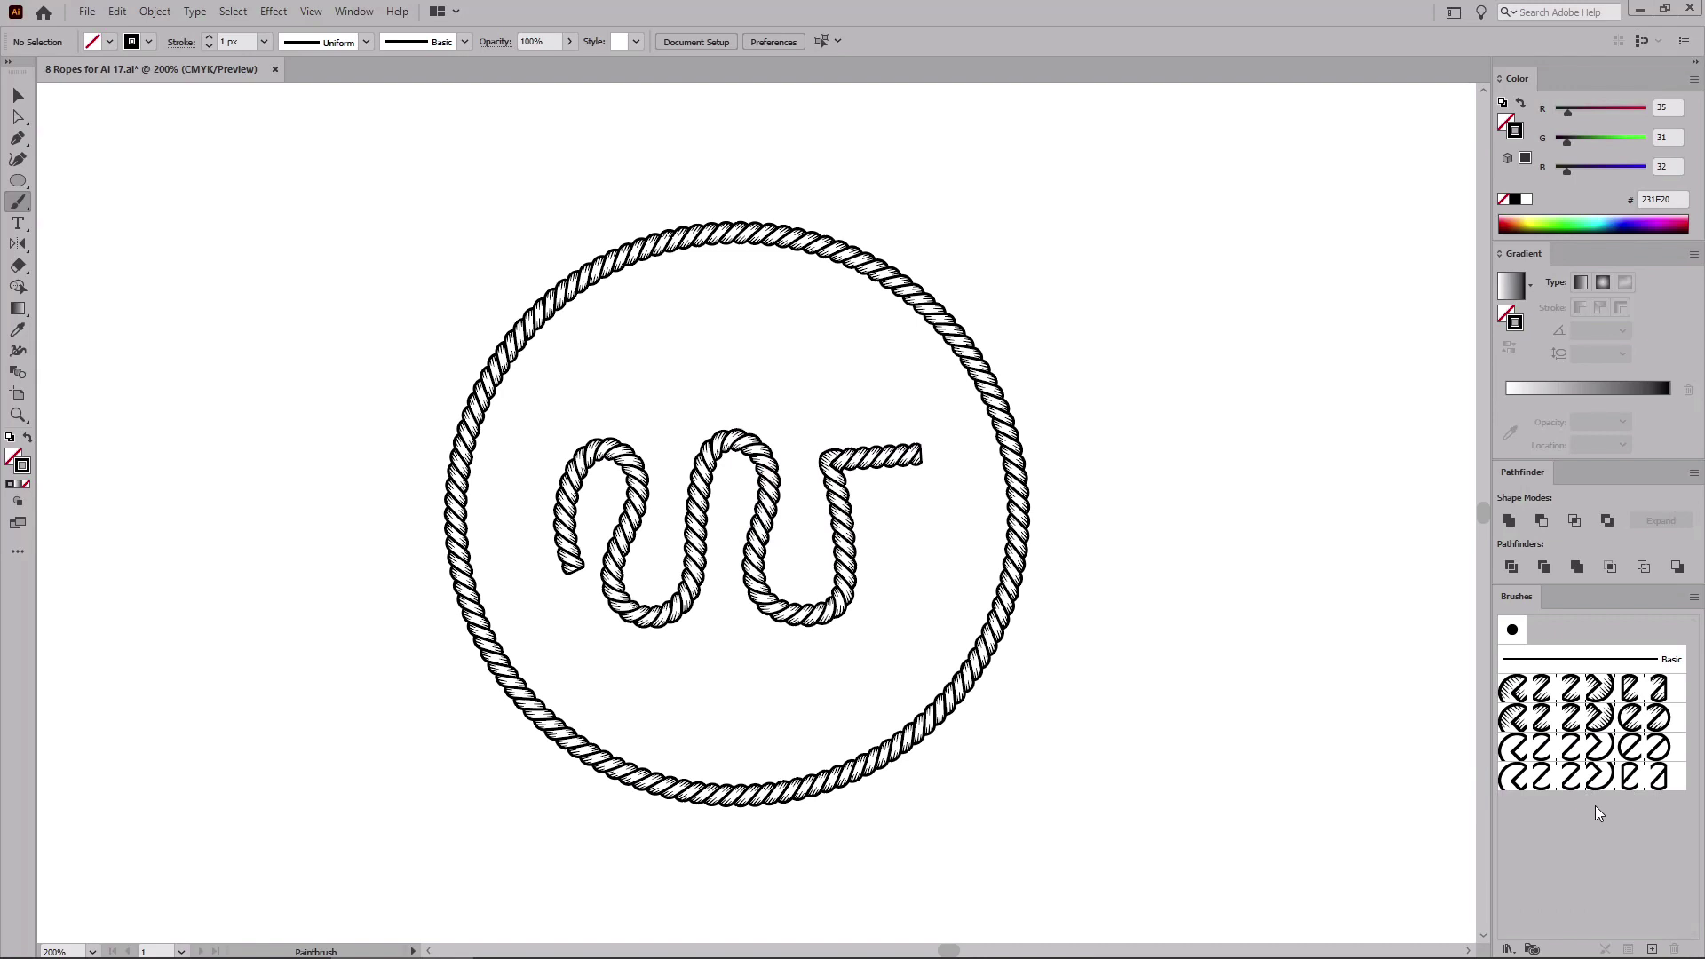
# Save the current brush set as a brush library named '4 Rope Brushes'.
pyautogui.click(1509, 946)
pyautogui.click(1555, 728)
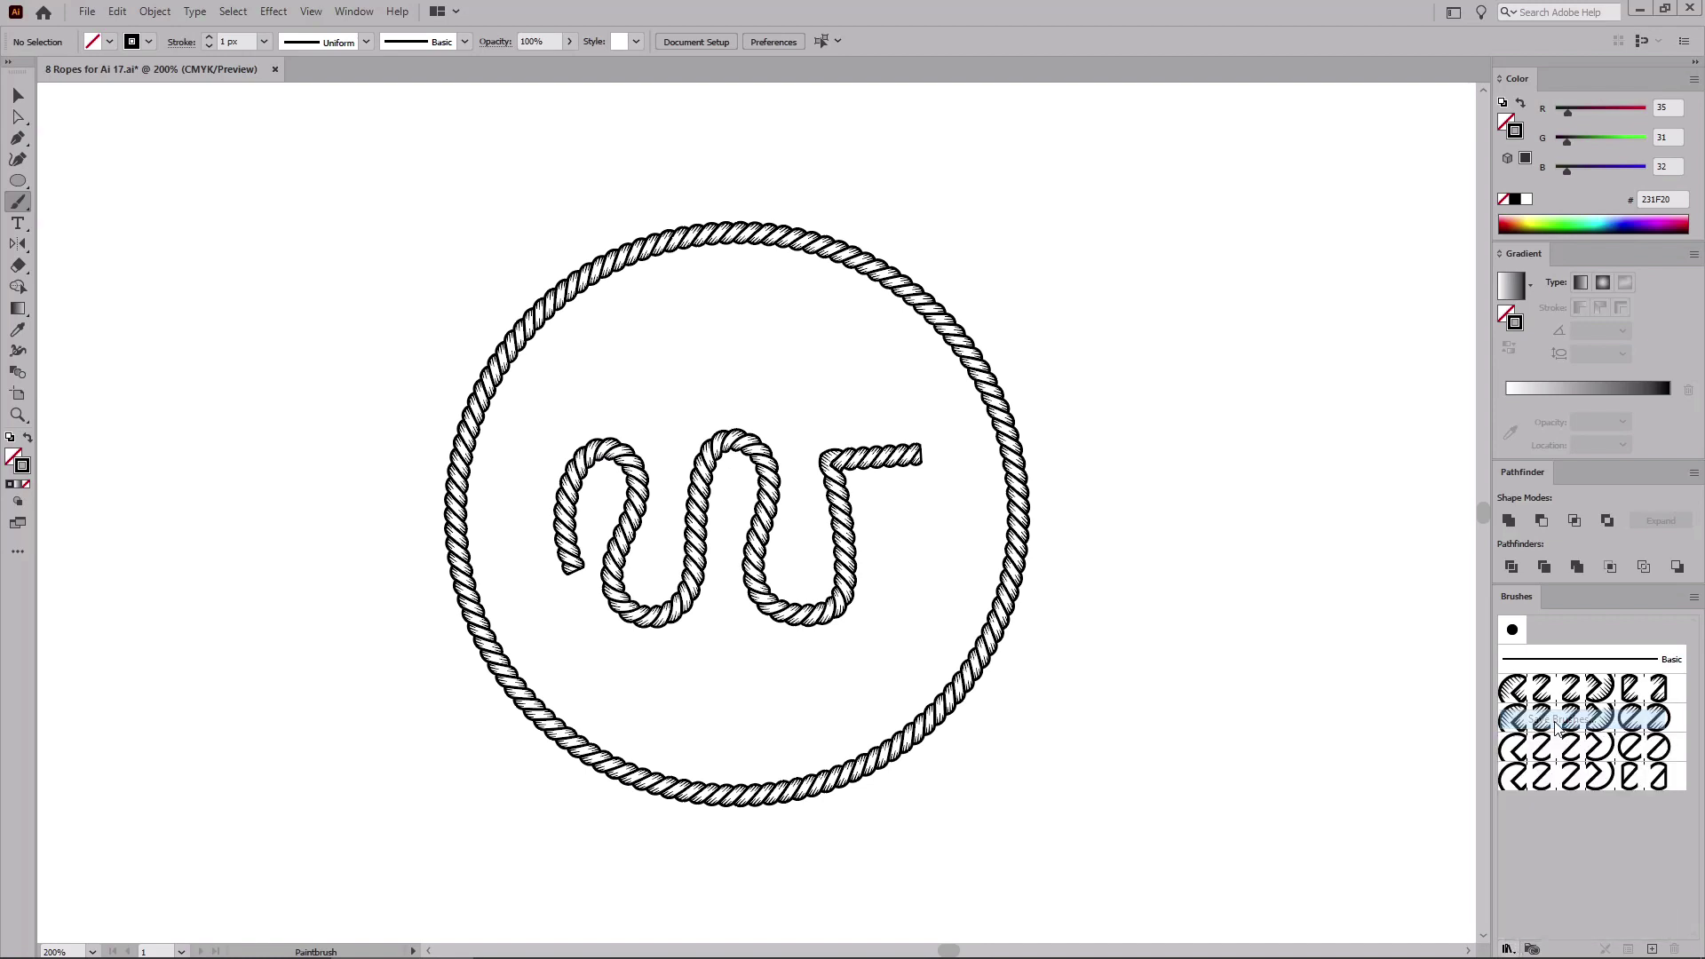
pyautogui.press('Escape')
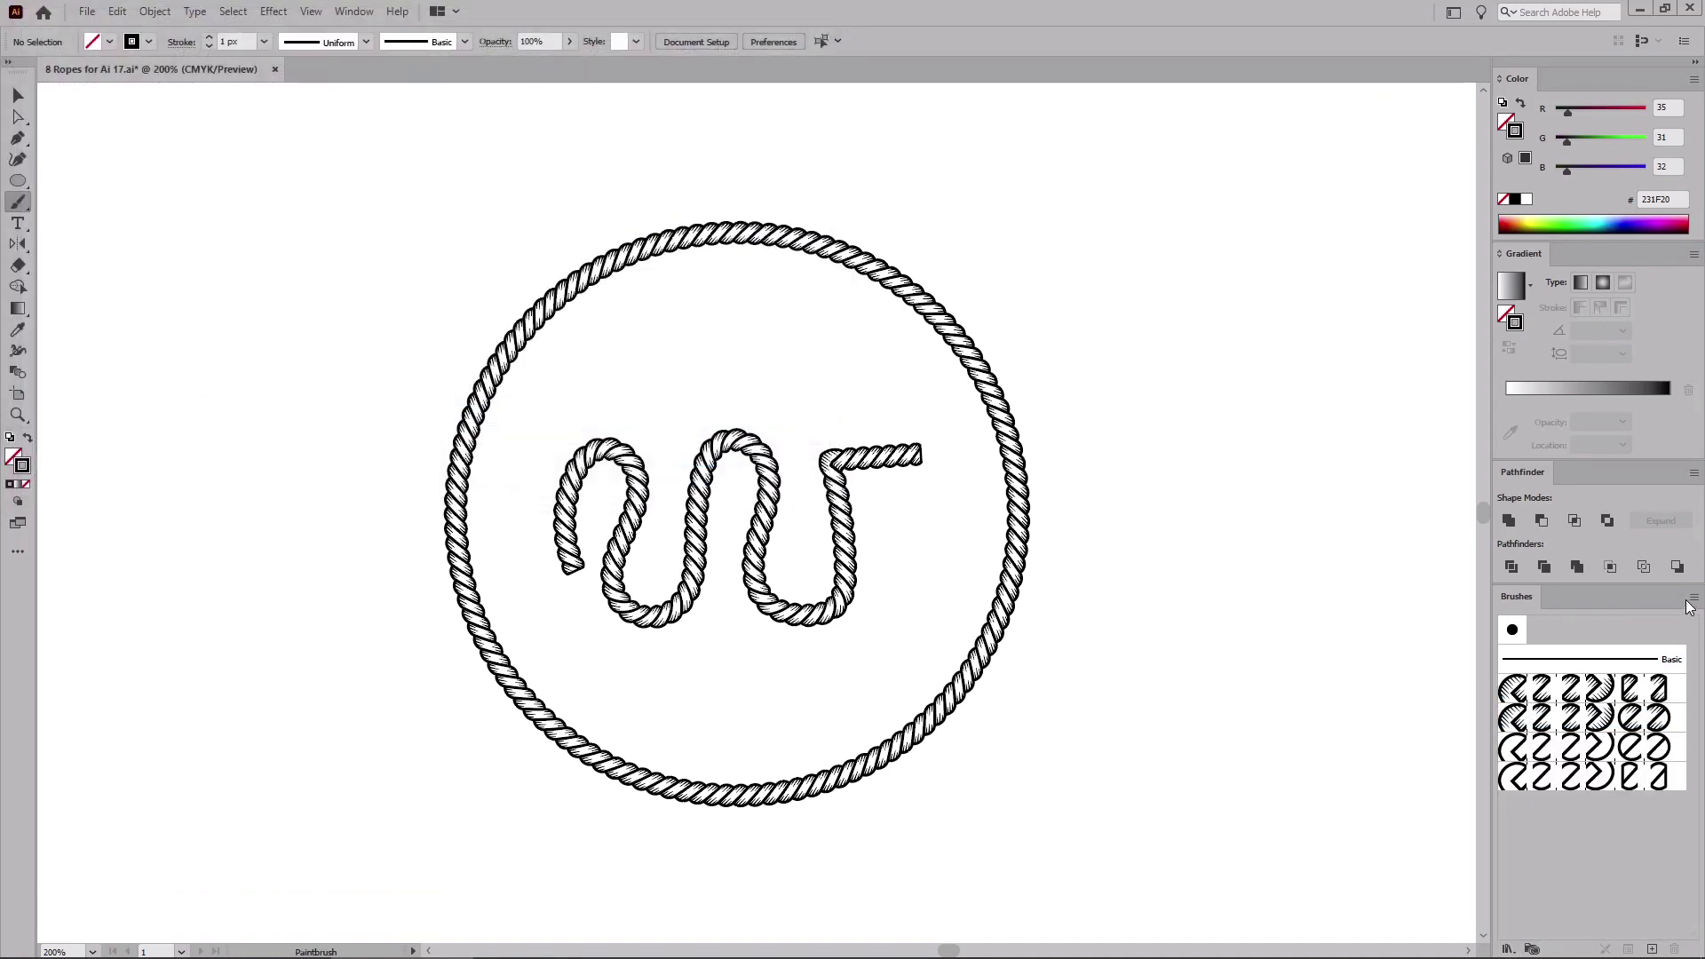
pyautogui.click(1694, 598)
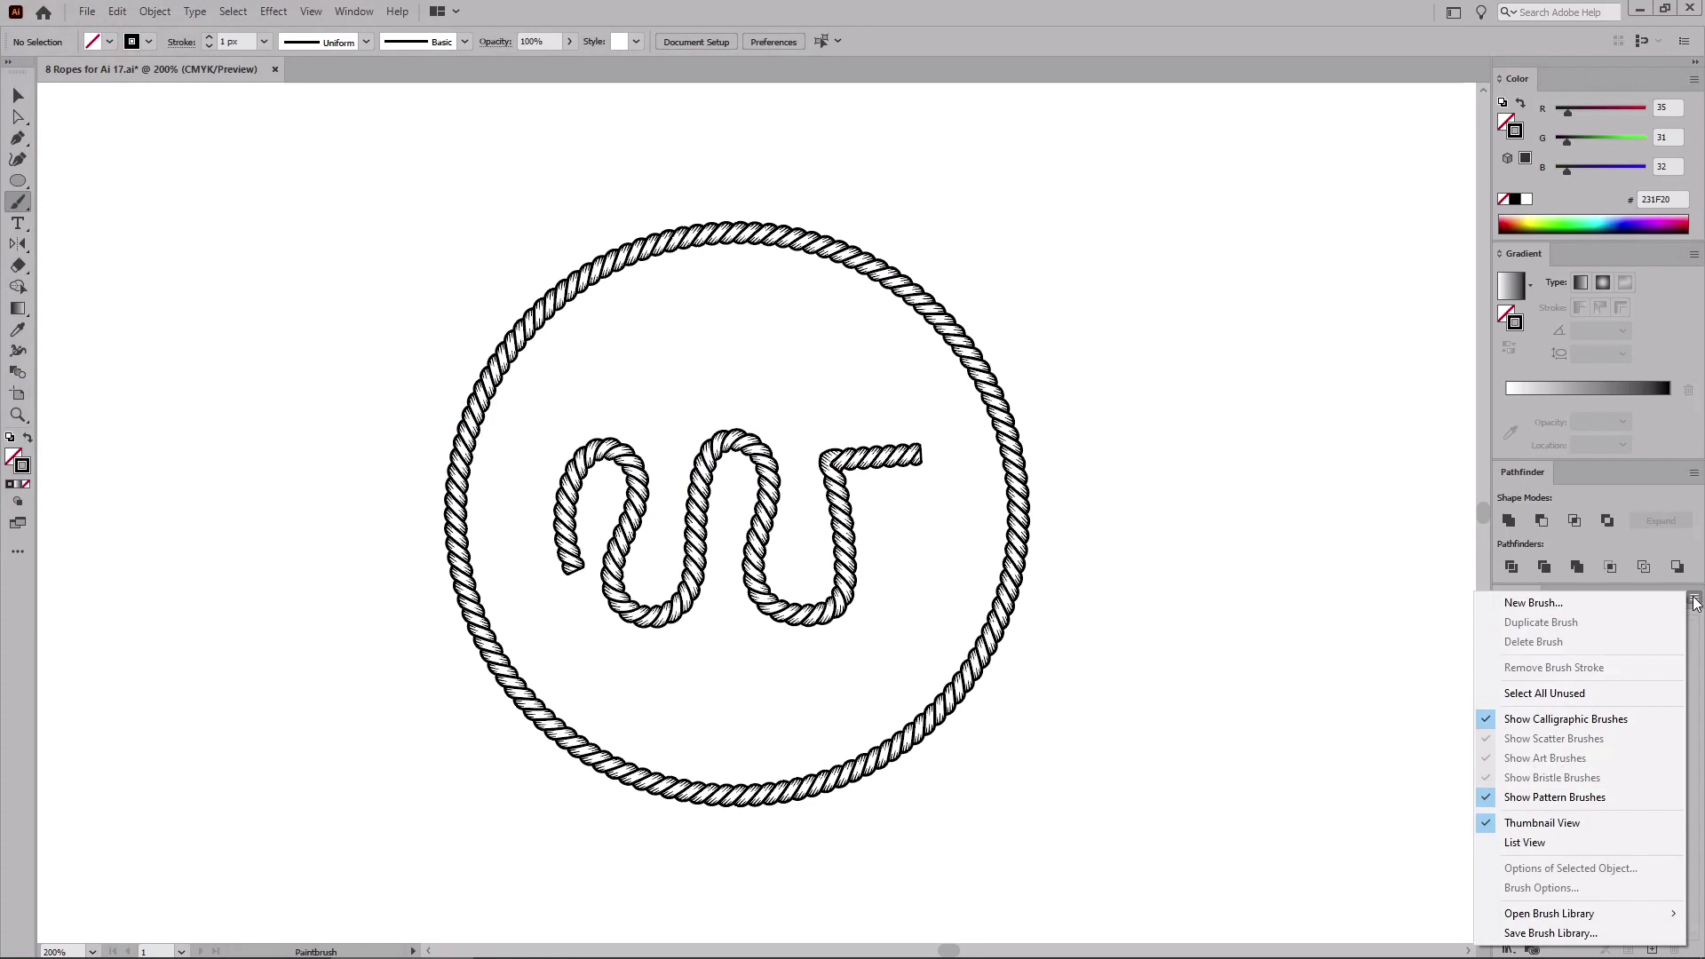
pyautogui.click(1540, 934)
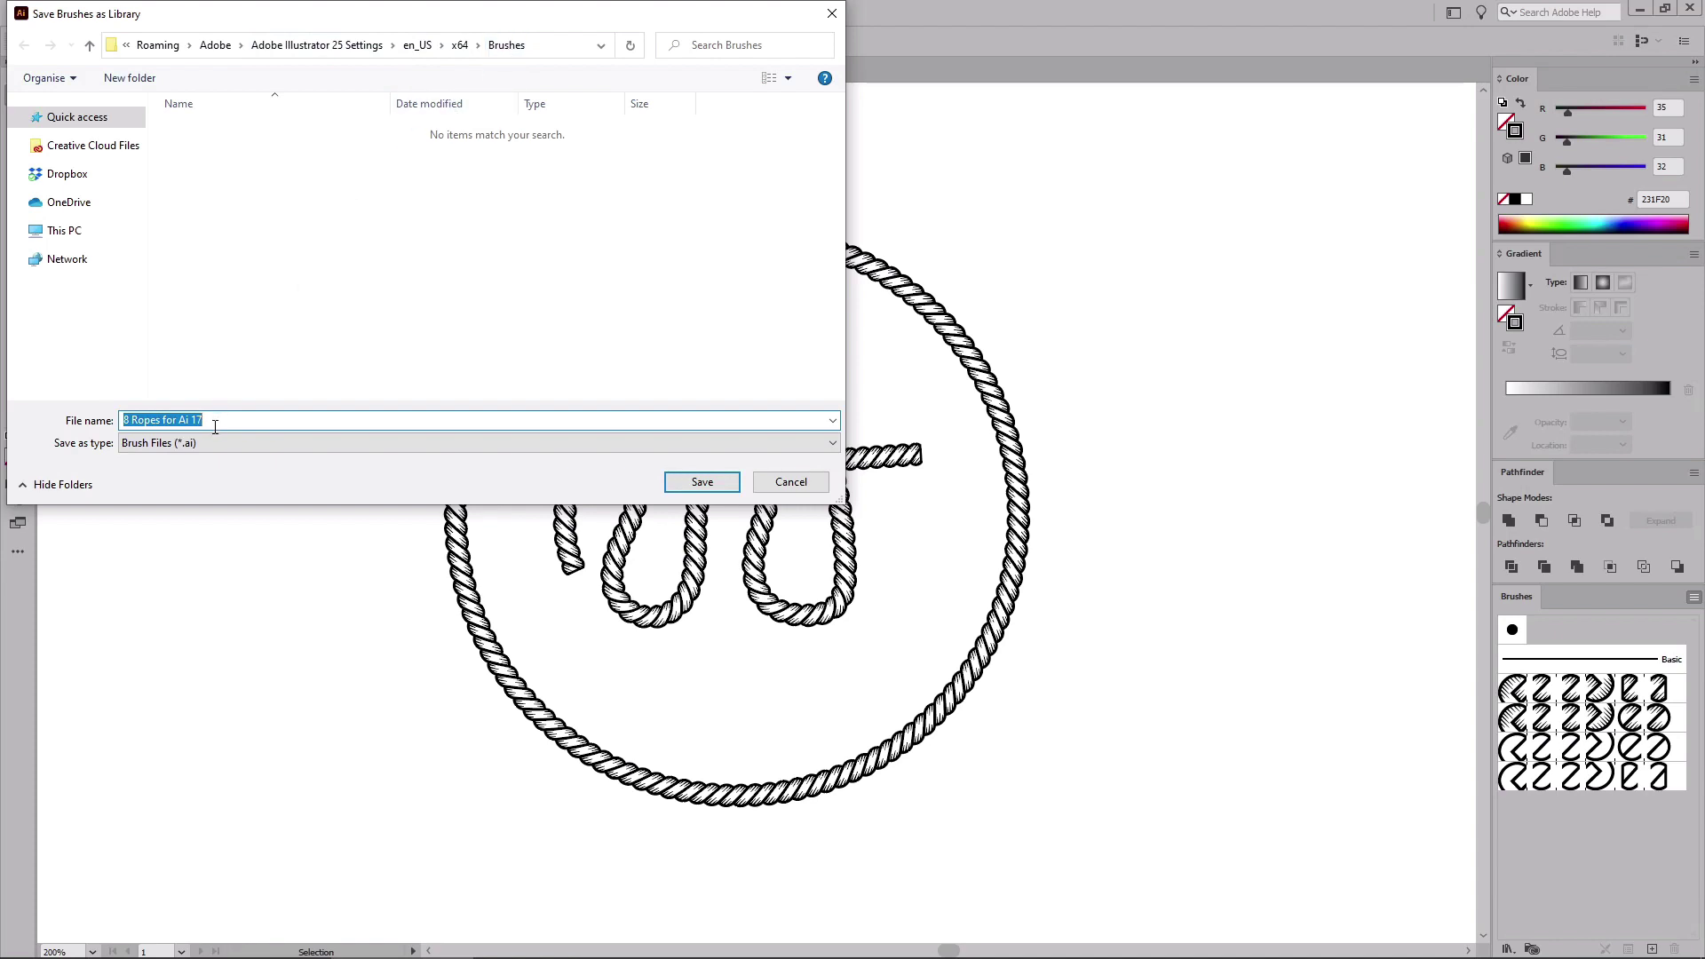
pyautogui.write('4 Rope Brushes')
pyautogui.click(691, 484)
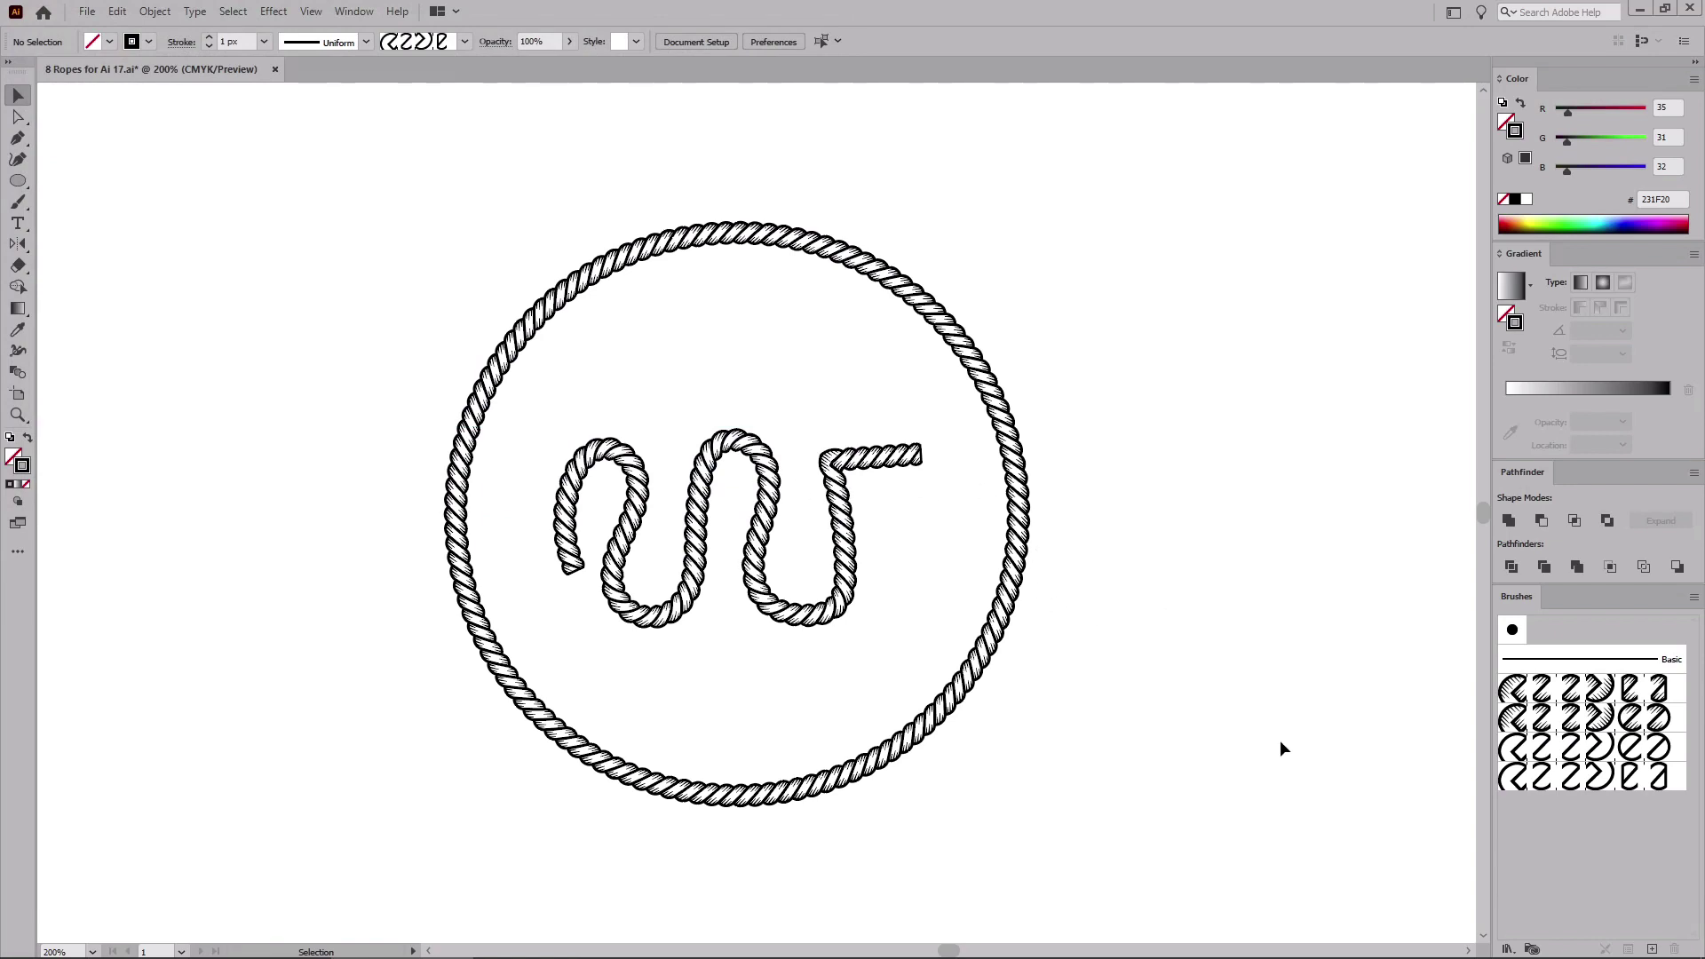
# Open the User Defined '4 Rope Brushes' library, move and close its panel, then reopen the library list.
pyautogui.click(1508, 948)
pyautogui.moveTo(1537, 903)
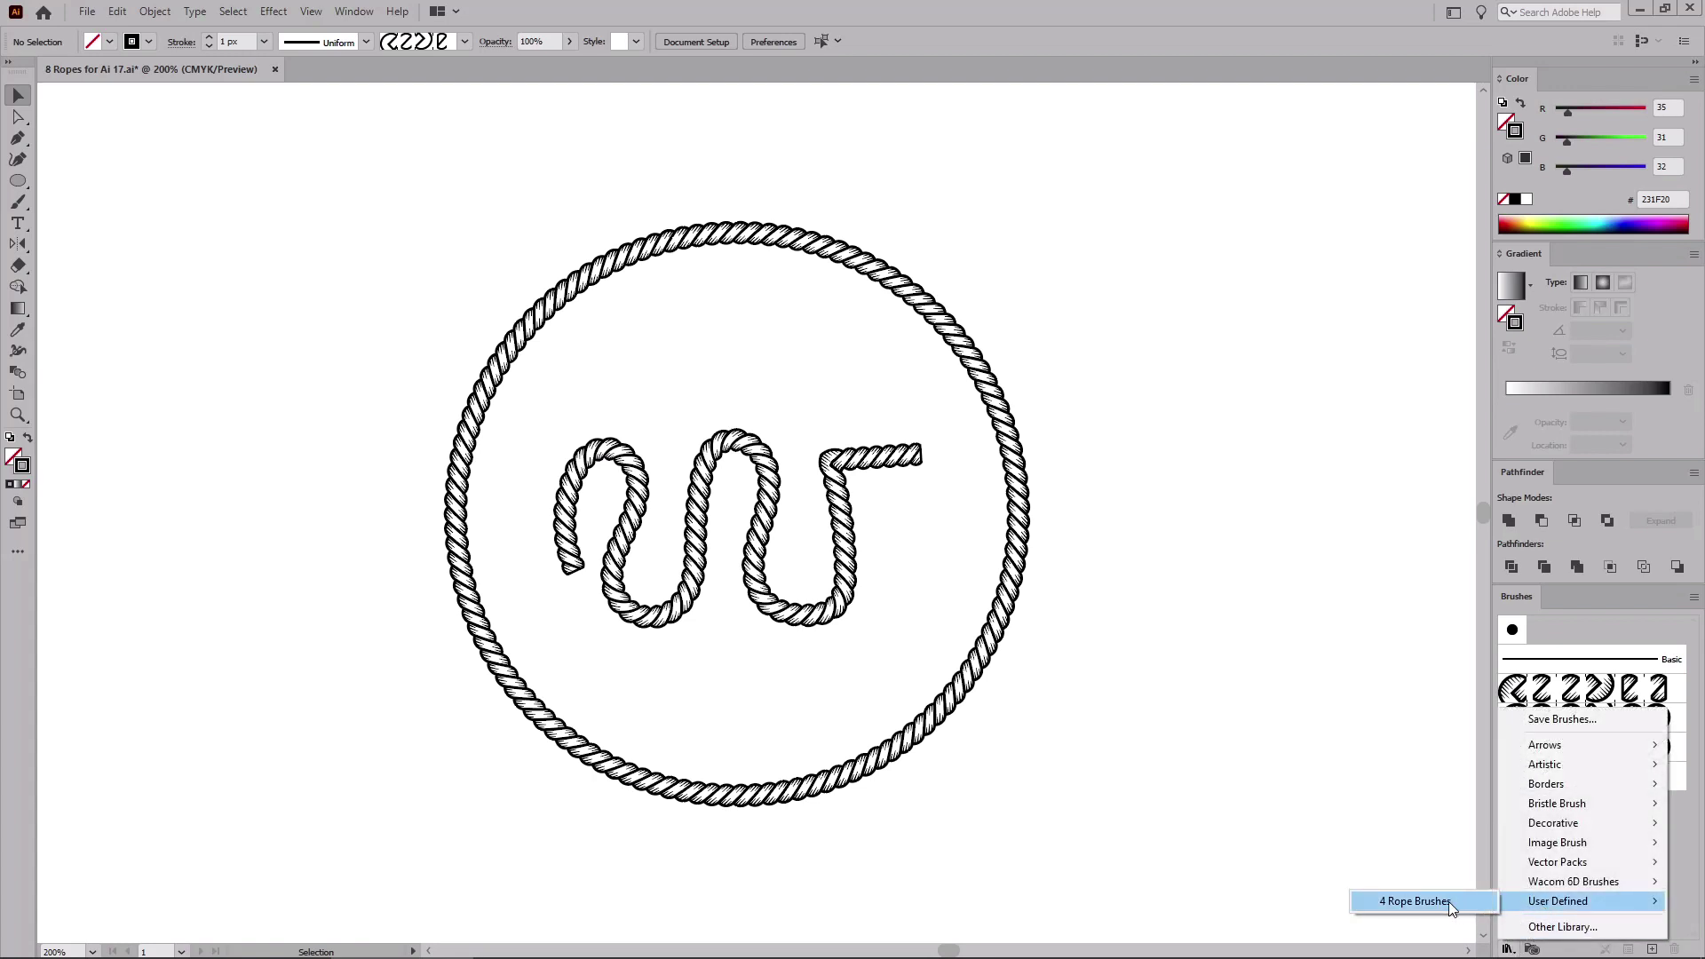
pyautogui.click(1694, 600)
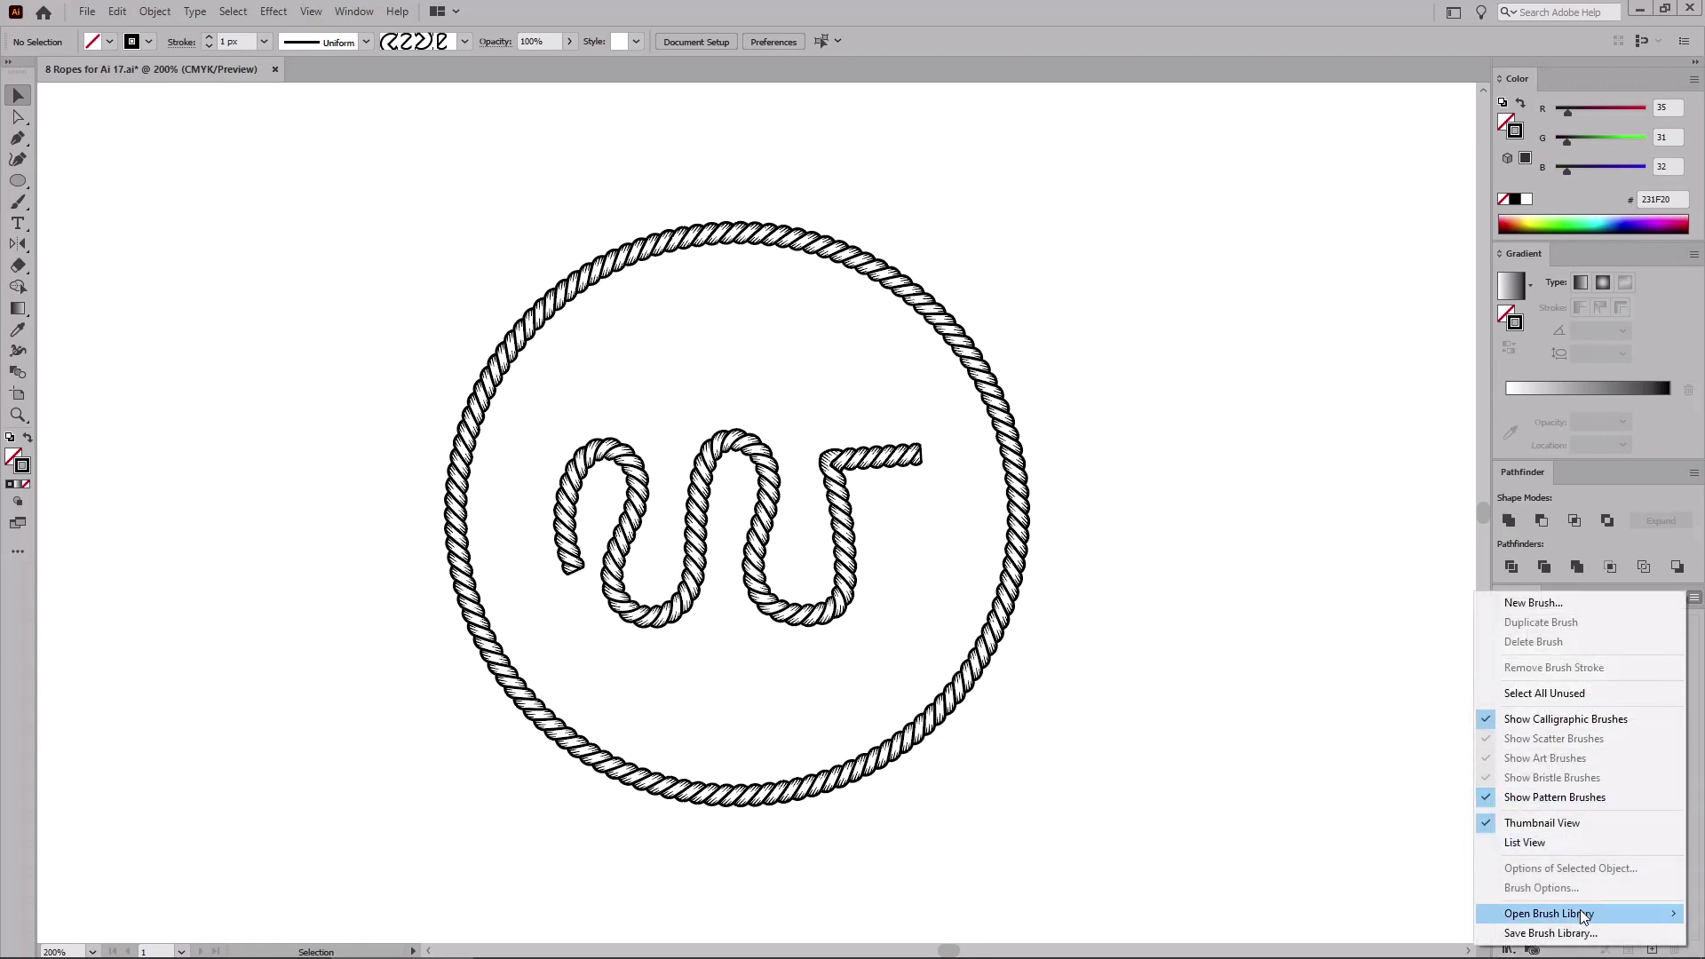
pyautogui.moveTo(1585, 915)
pyautogui.moveTo(1428, 892)
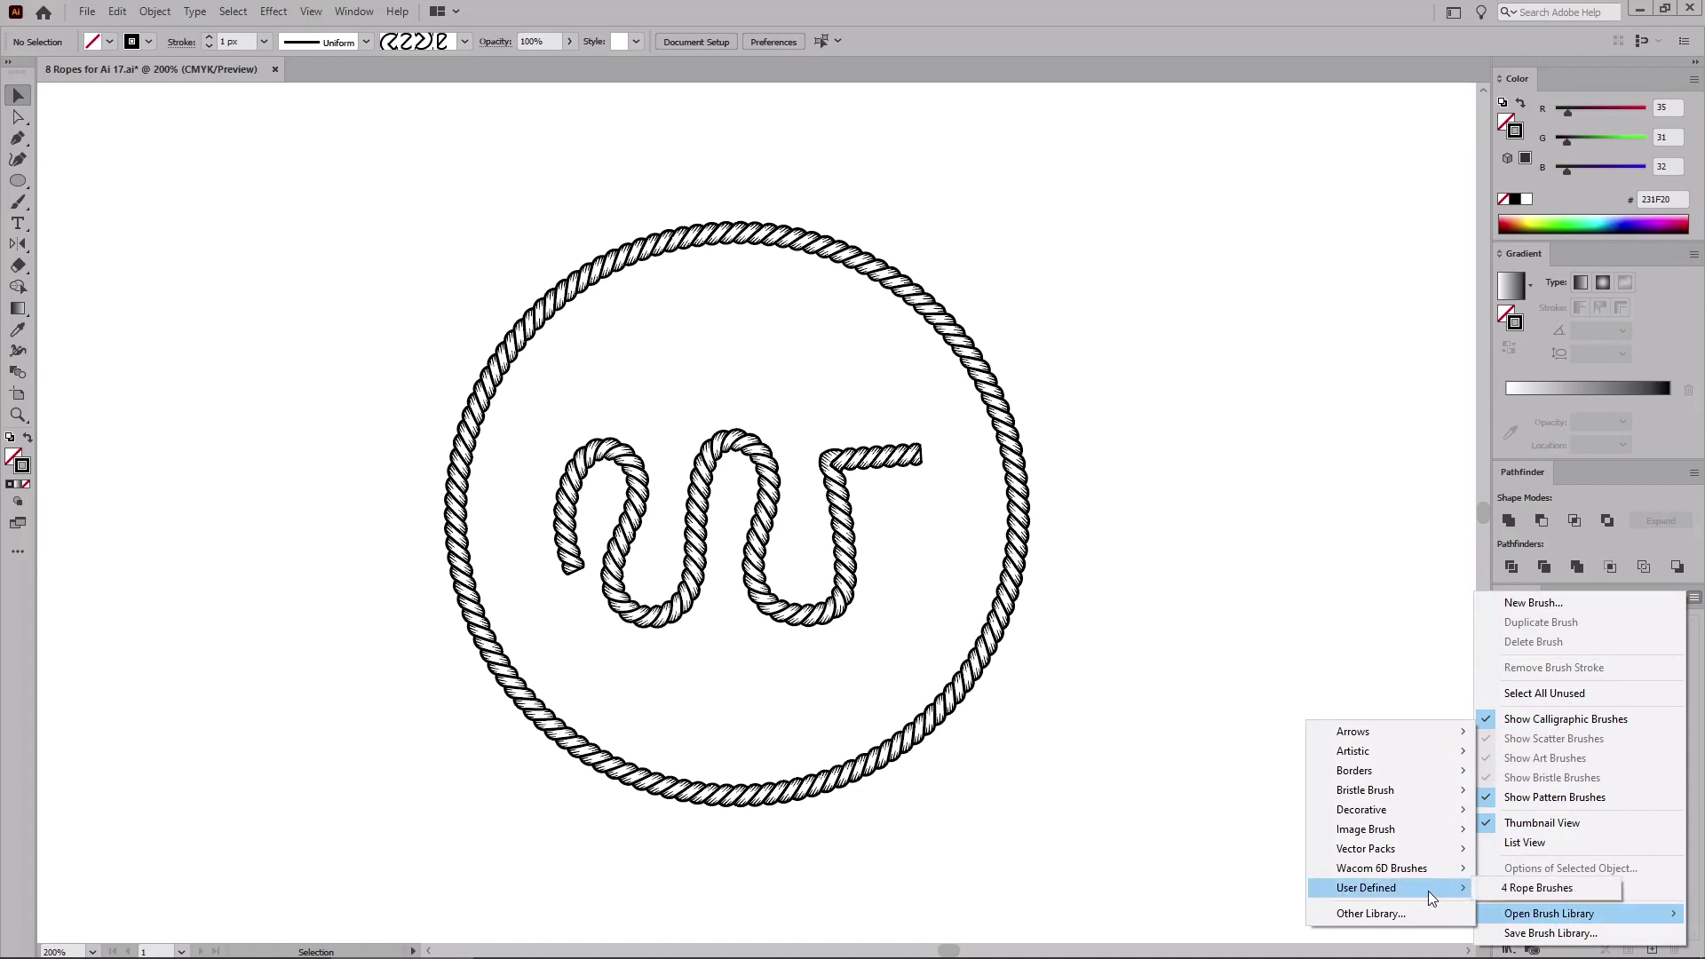
pyautogui.click(1538, 888)
pyautogui.moveTo(896, 457)
pyautogui.mouseDown()
pyautogui.moveTo(1323, 461)
pyautogui.moveTo(1361, 489)
pyautogui.mouseUp()
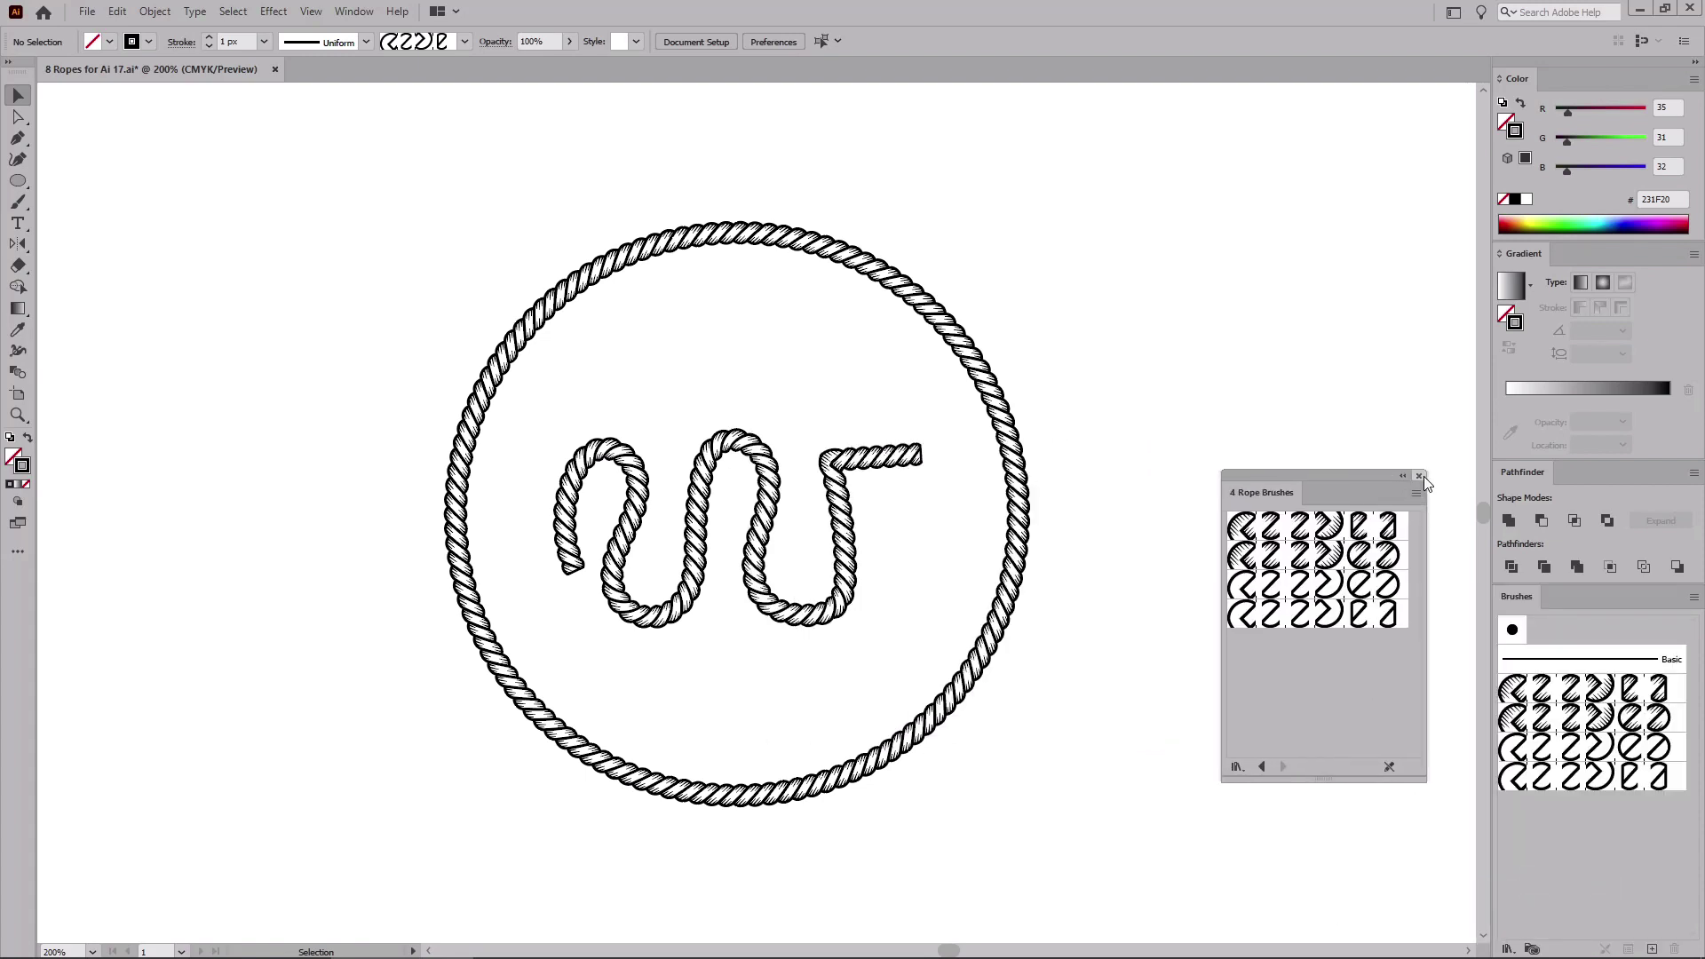
pyautogui.click(1422, 477)
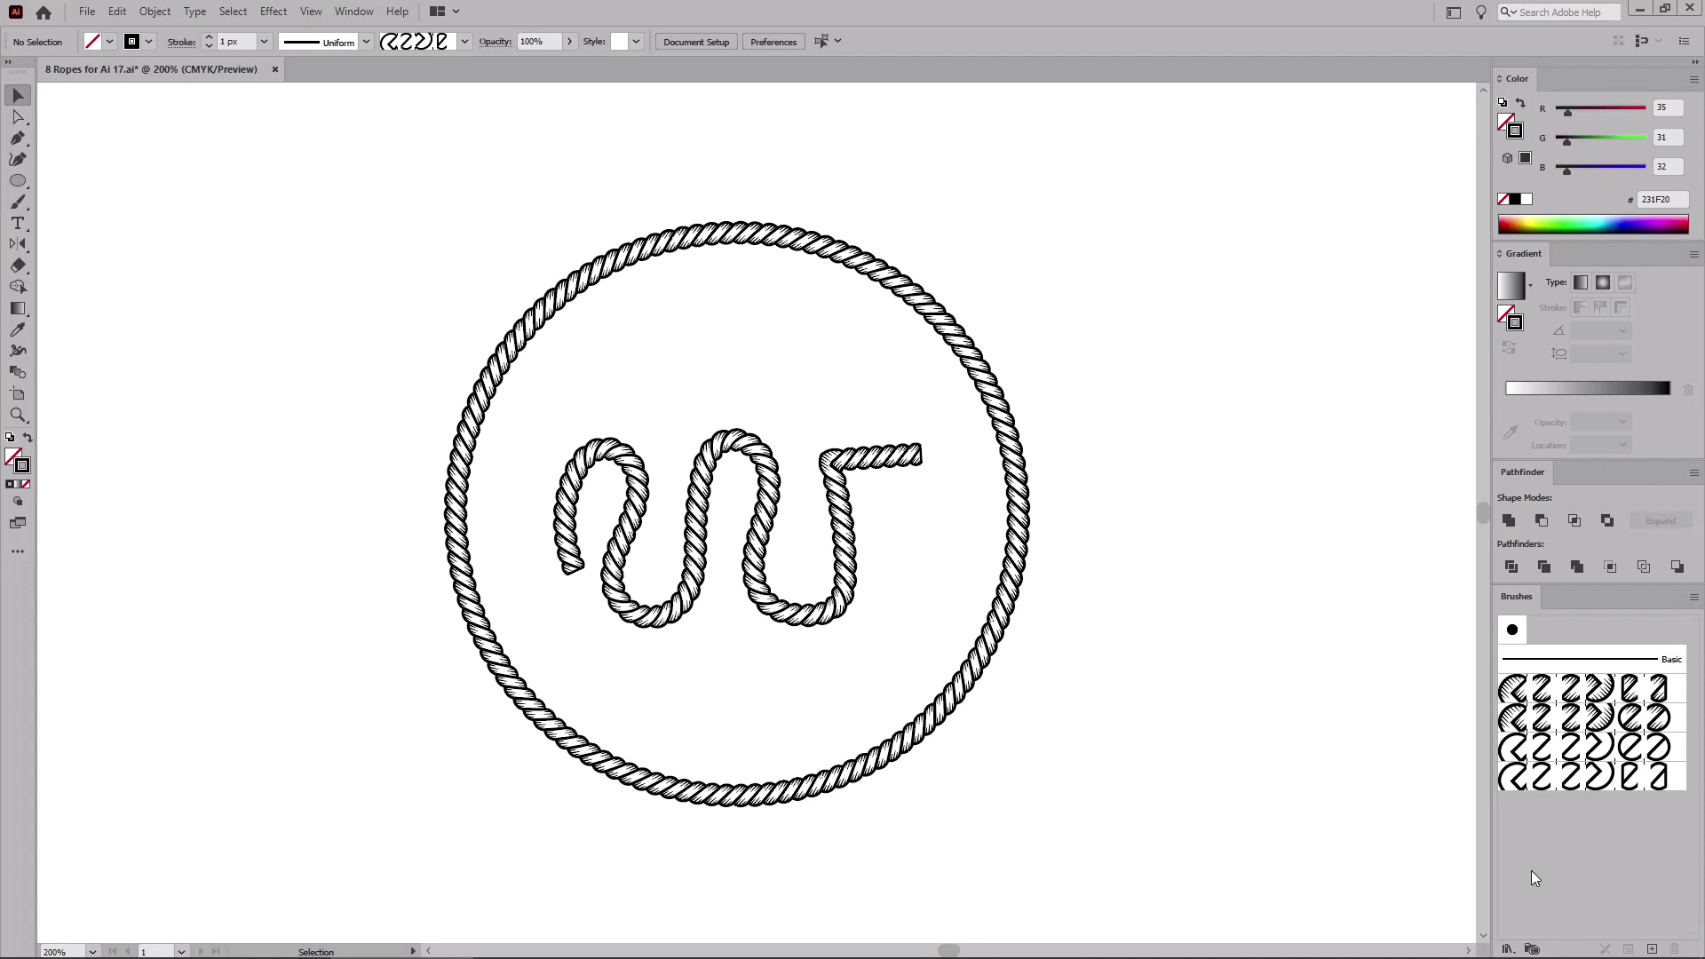
pyautogui.click(1509, 948)
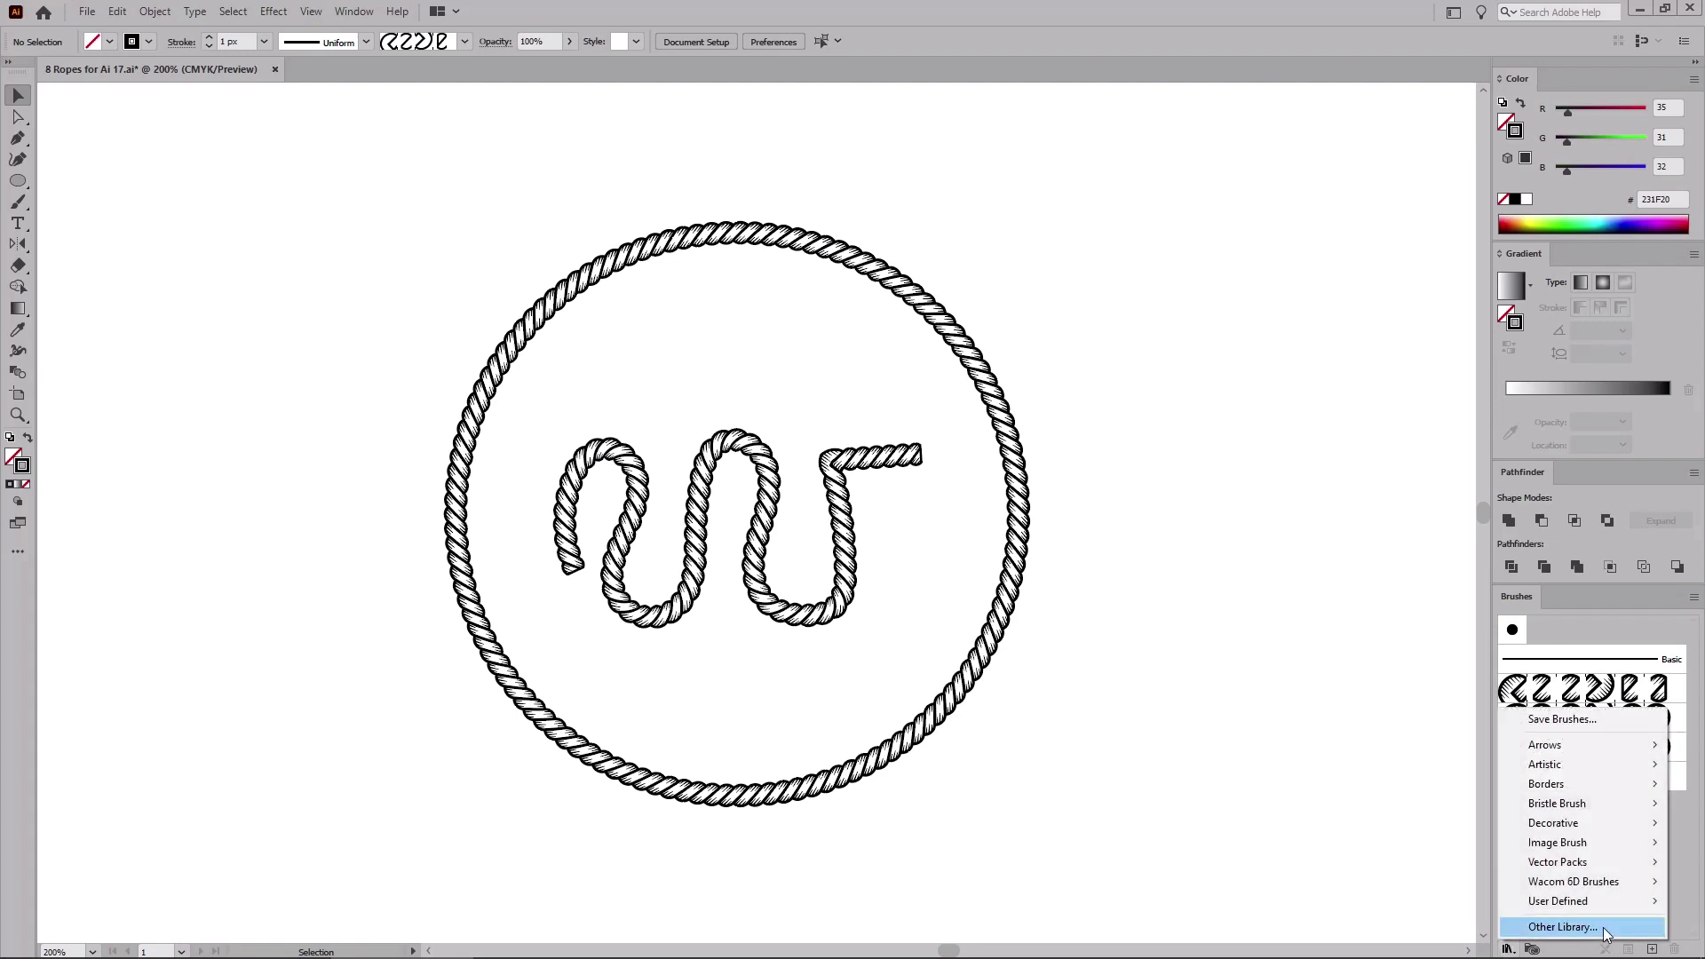
pyautogui.click(1694, 600)
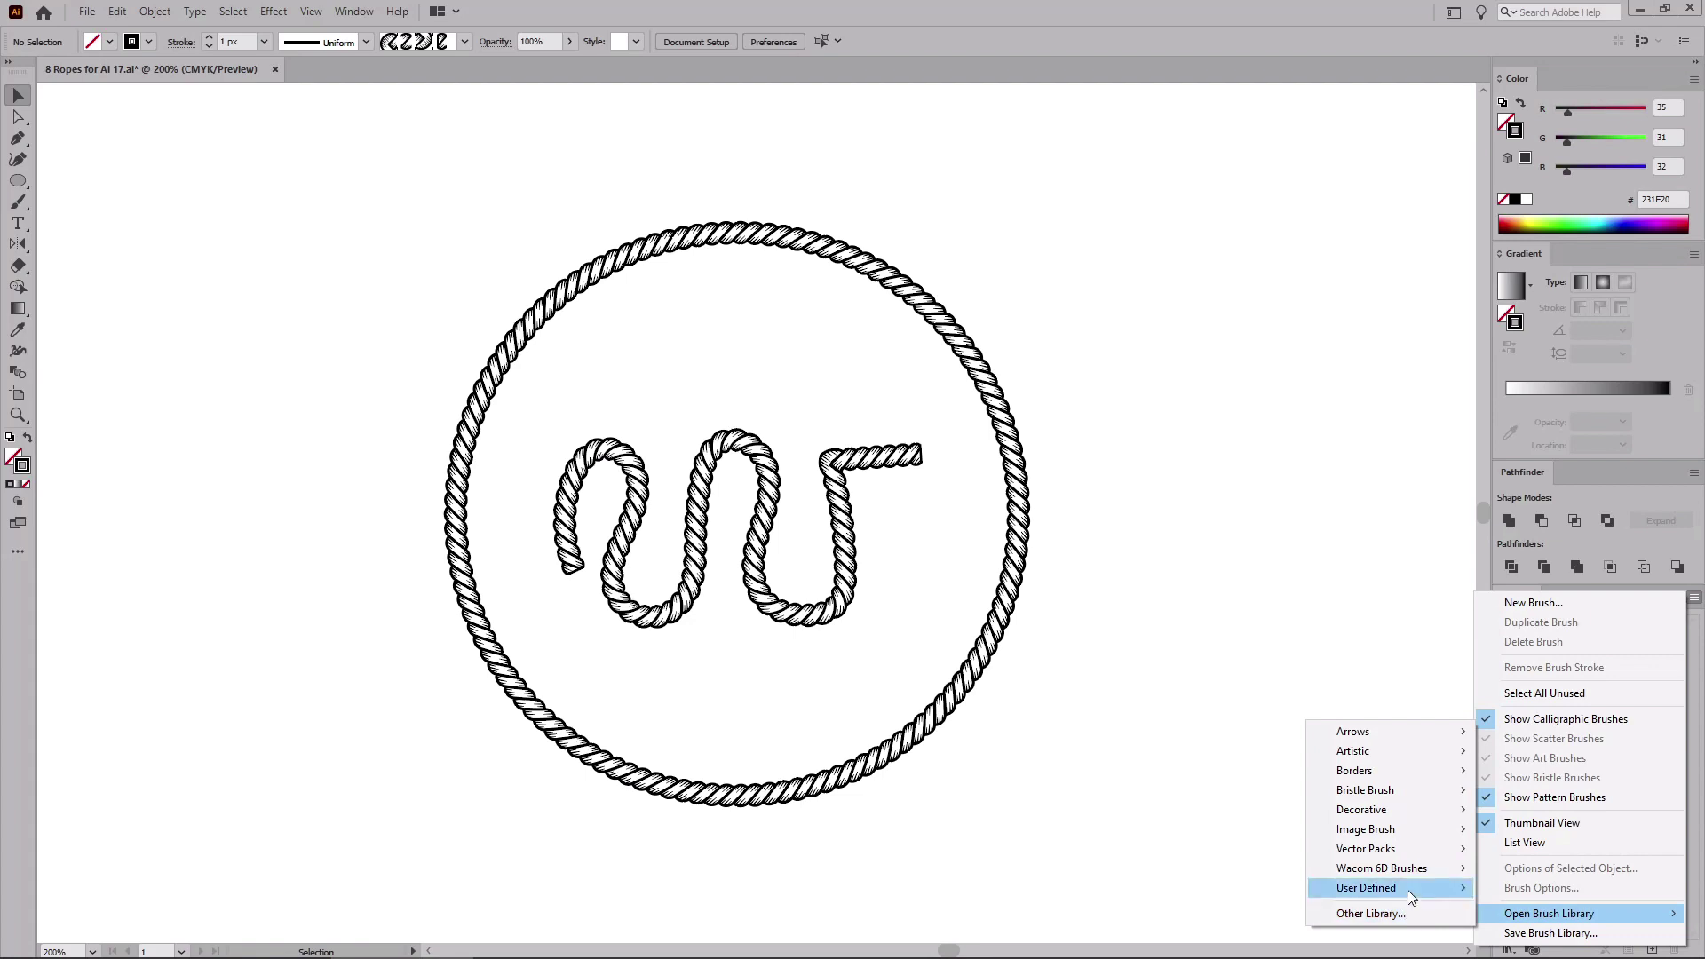
# Open the Artistic_Paintbrush brush library.
pyautogui.moveTo(1410, 888)
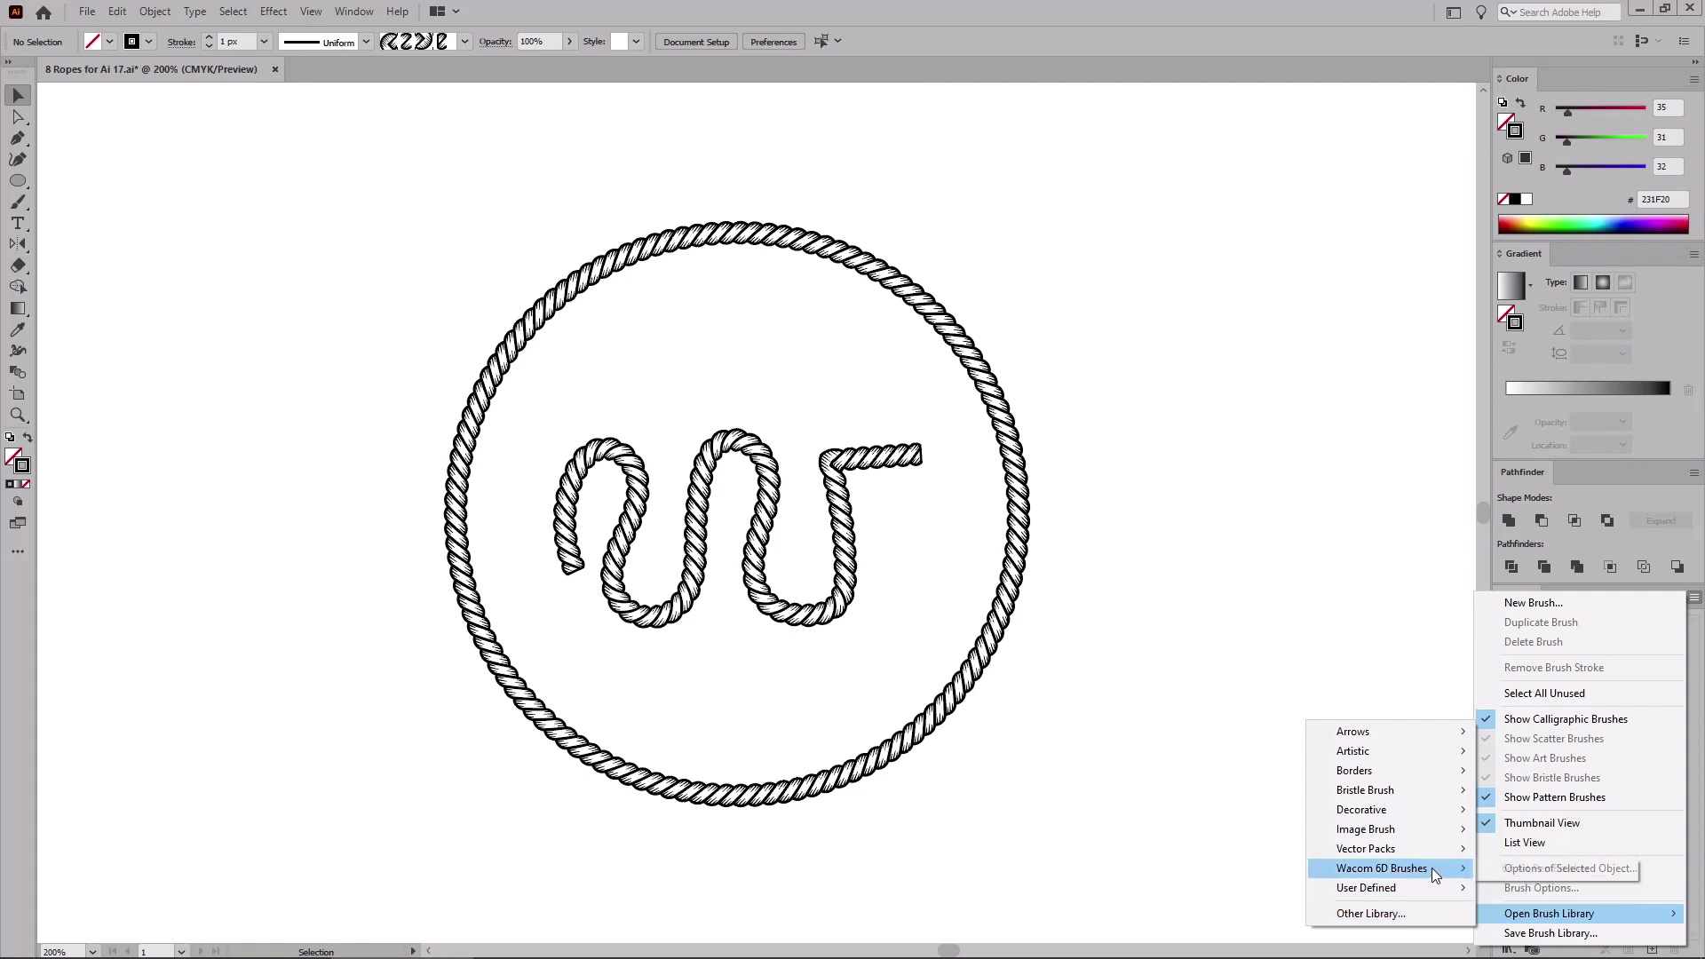
pyautogui.moveTo(1437, 849)
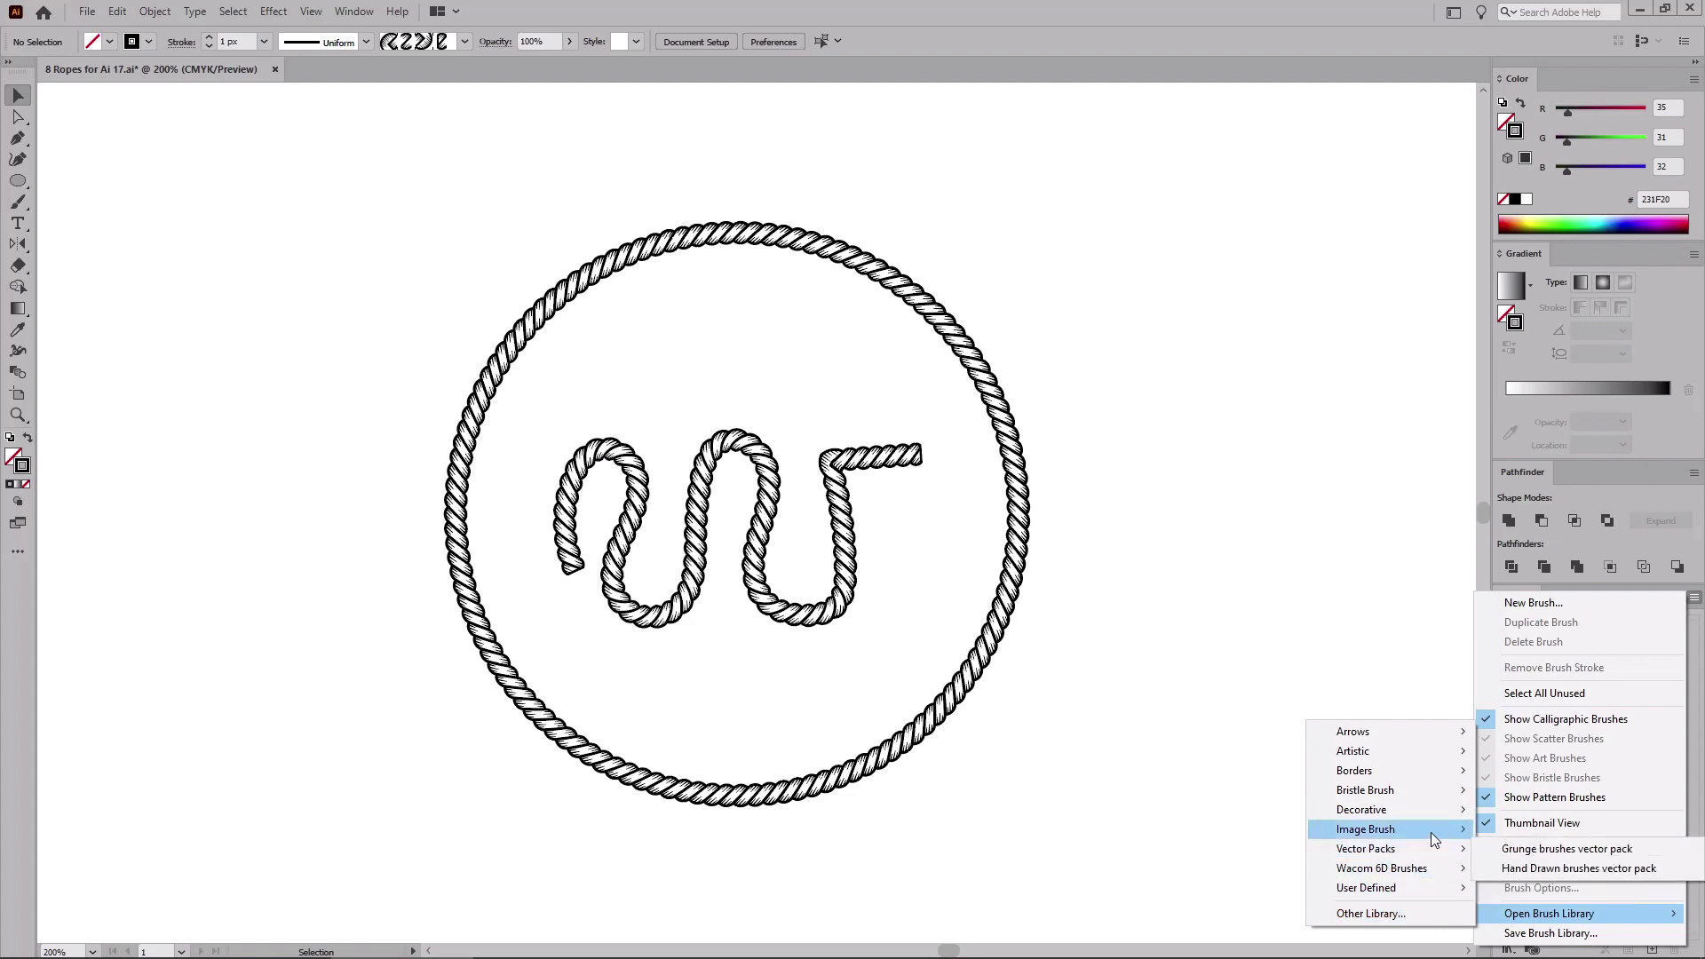
pyautogui.moveTo(1427, 807)
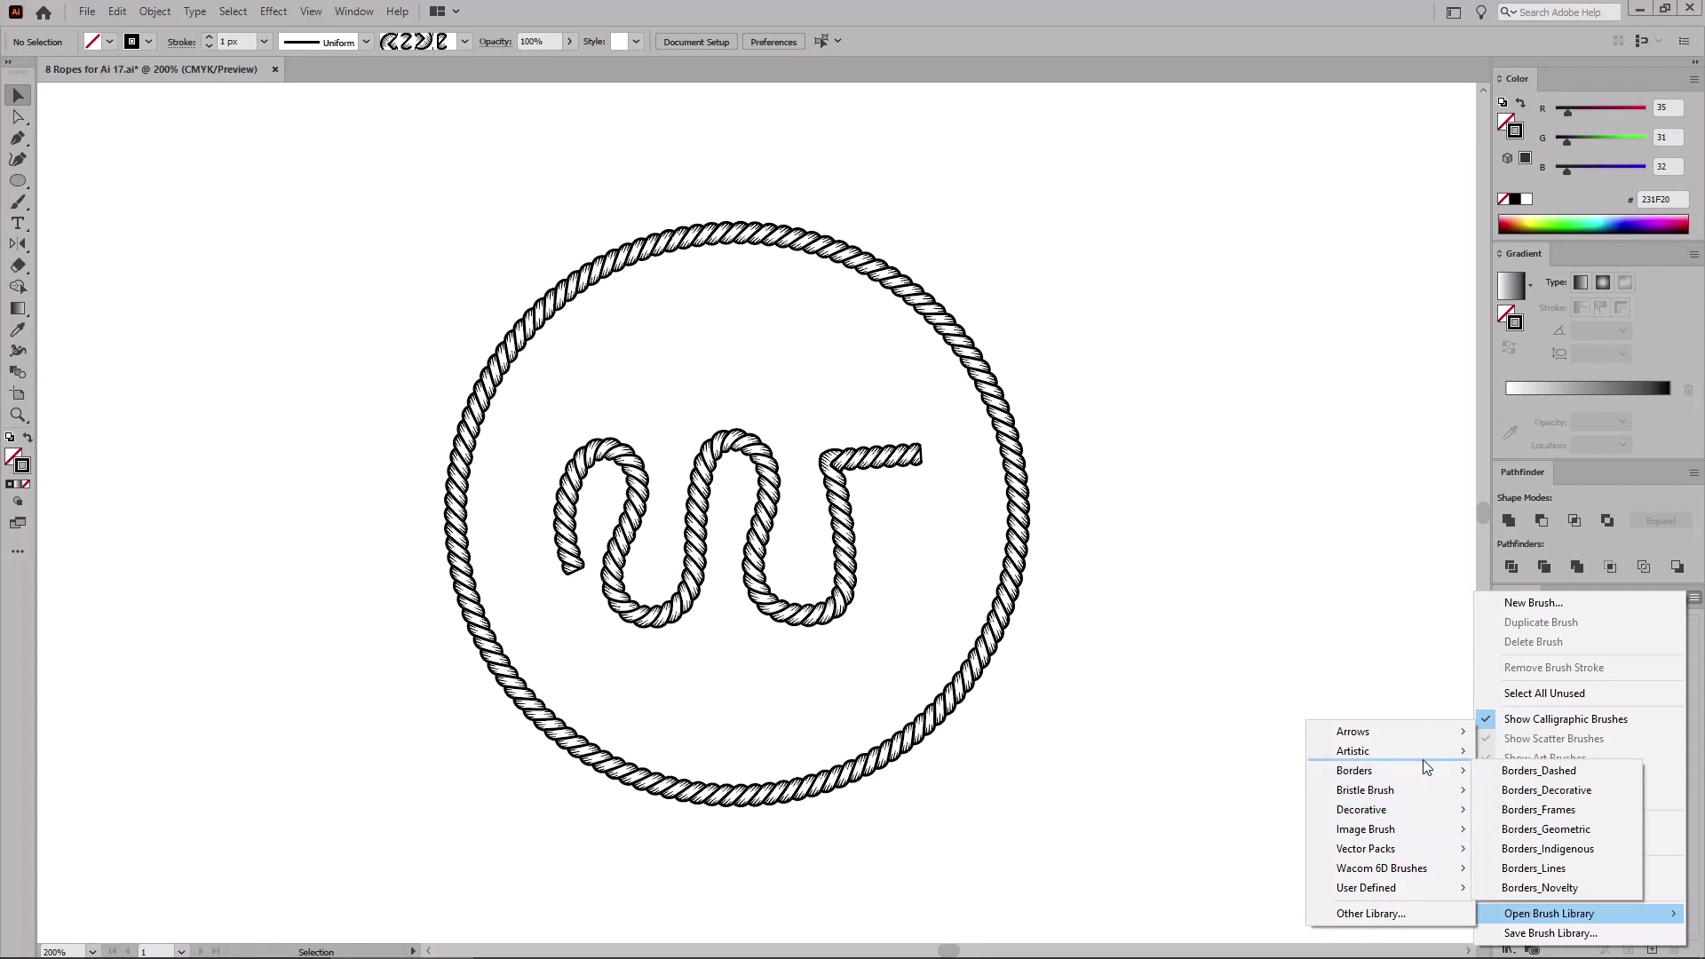
pyautogui.moveTo(1422, 750)
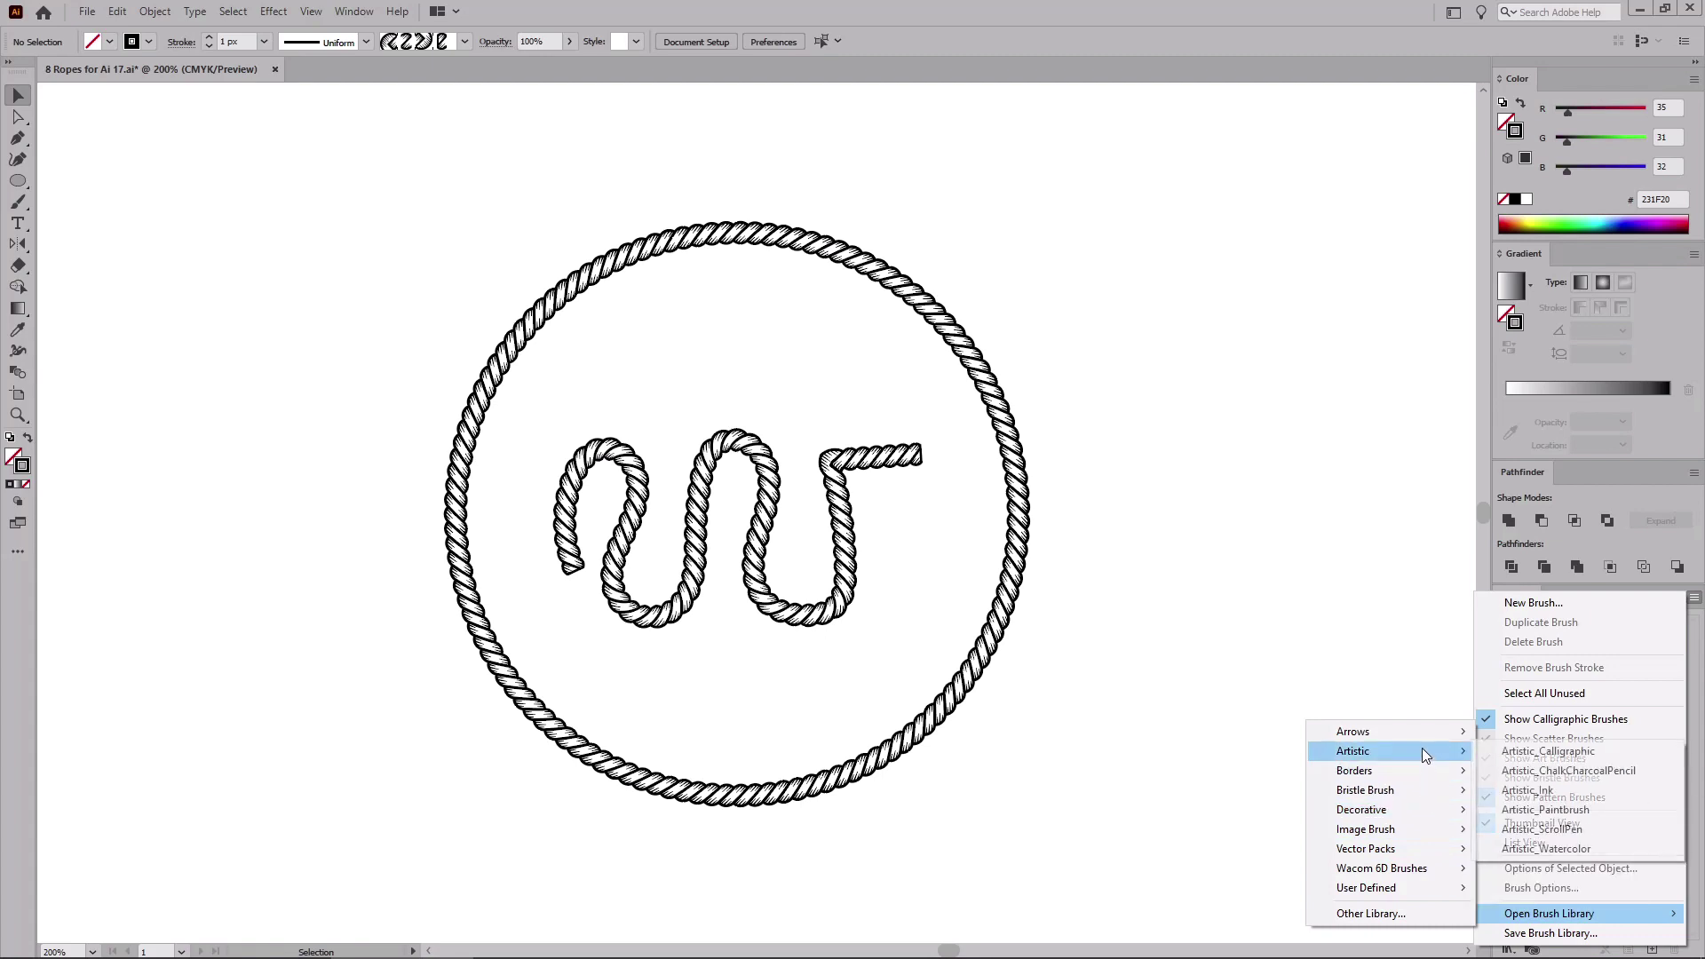
pyautogui.click(1552, 810)
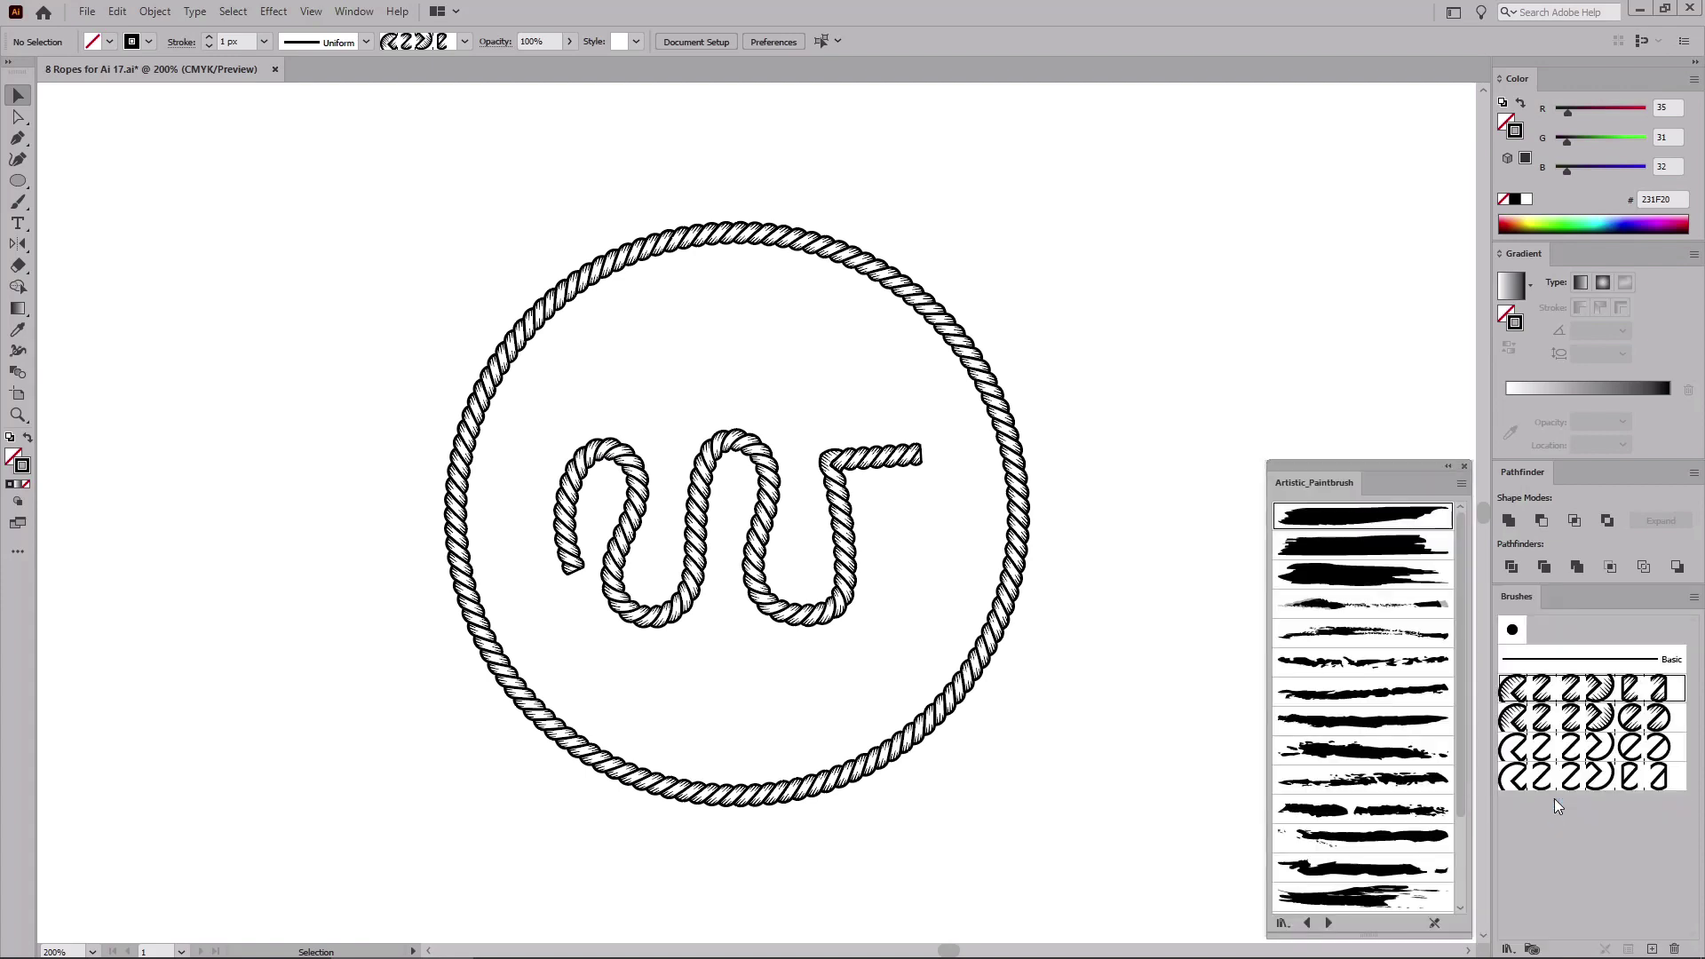
# Page back to Arrows_Standard and give the wavy squiggle an arrow brush.
pyautogui.click(1307, 924)
pyautogui.click(1329, 923)
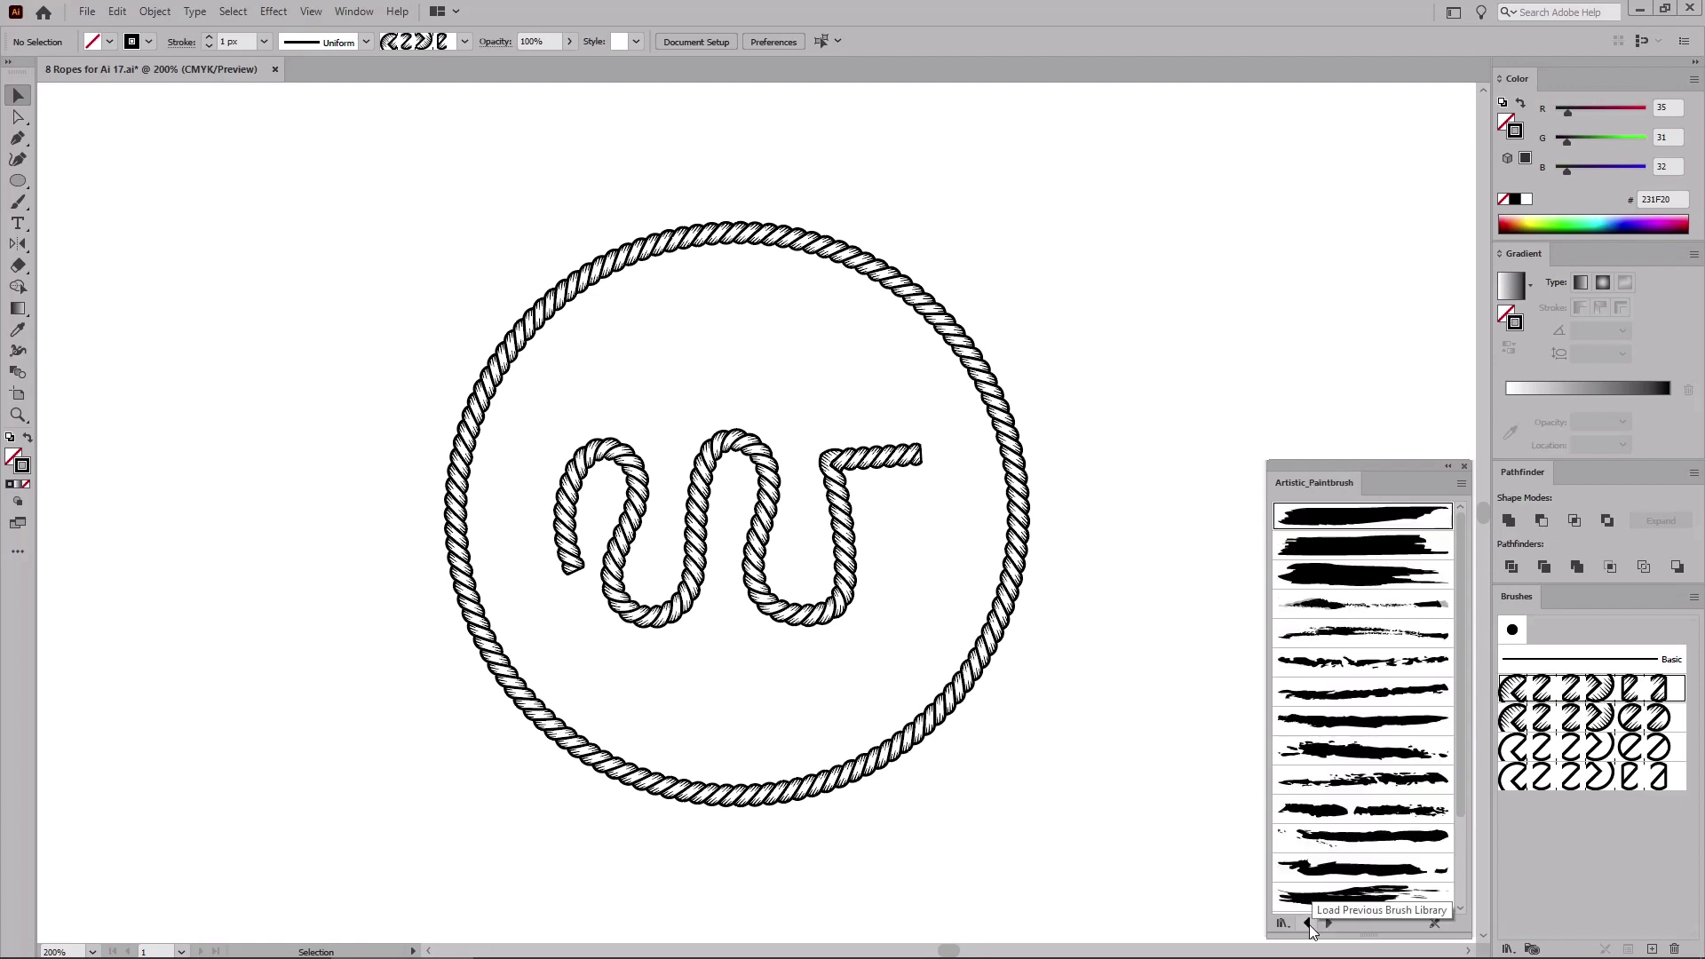
pyautogui.click(1307, 924)
pyautogui.click(1308, 924)
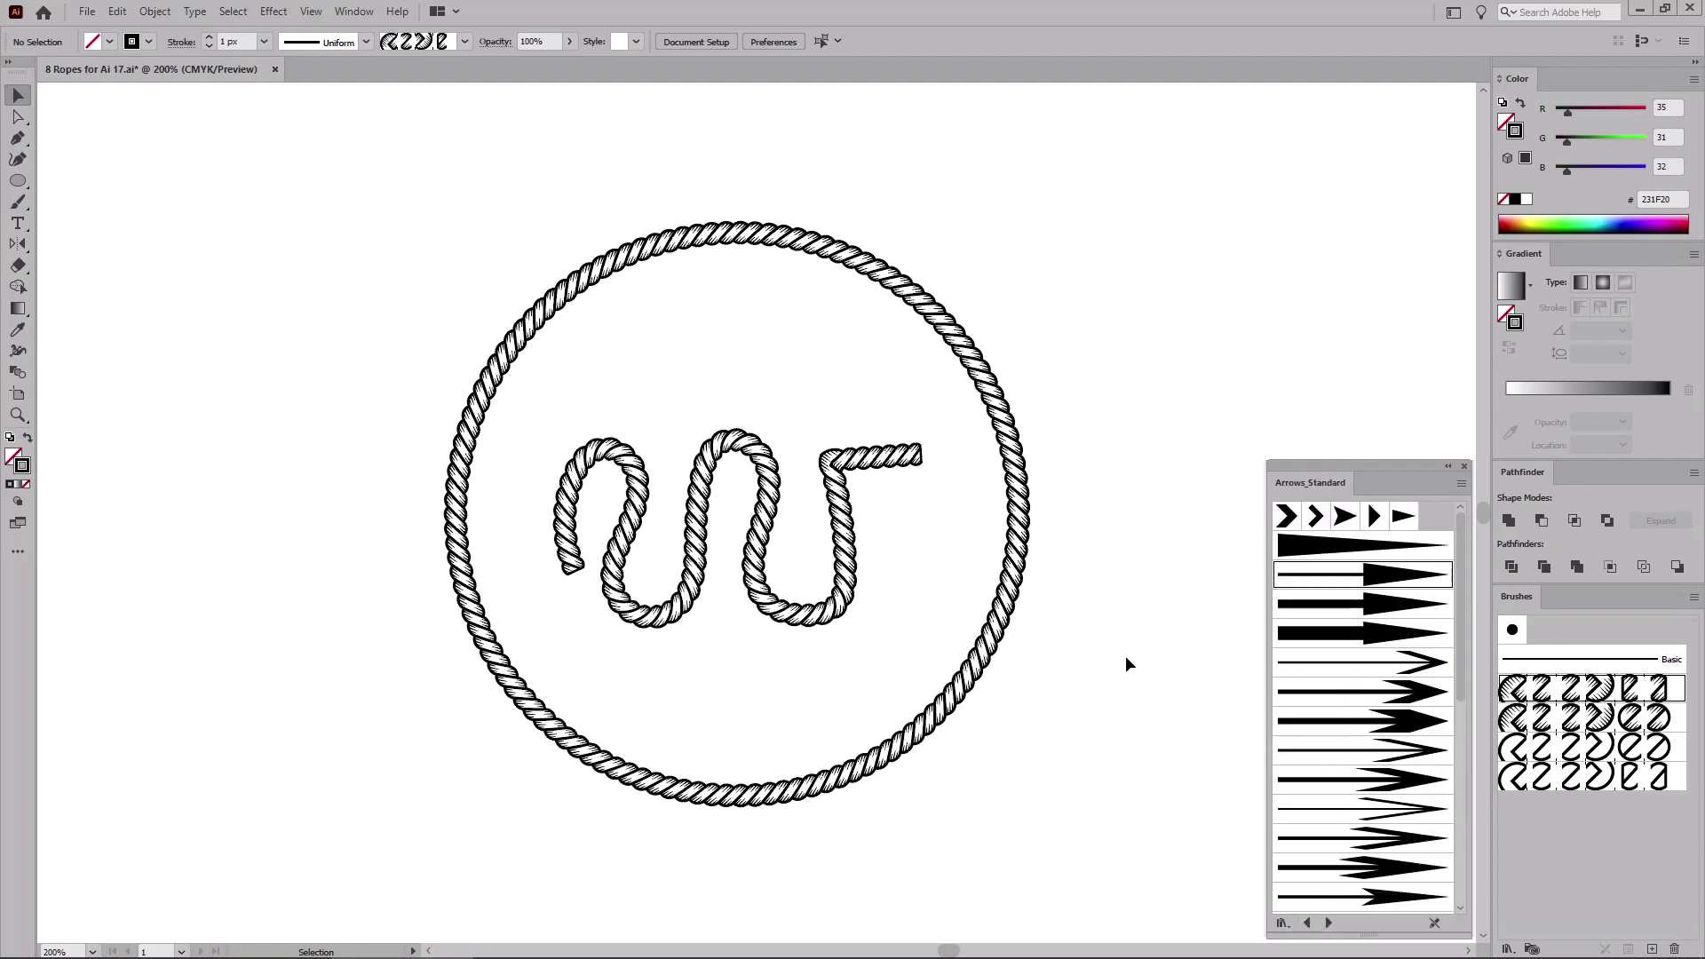
pyautogui.click(855, 578)
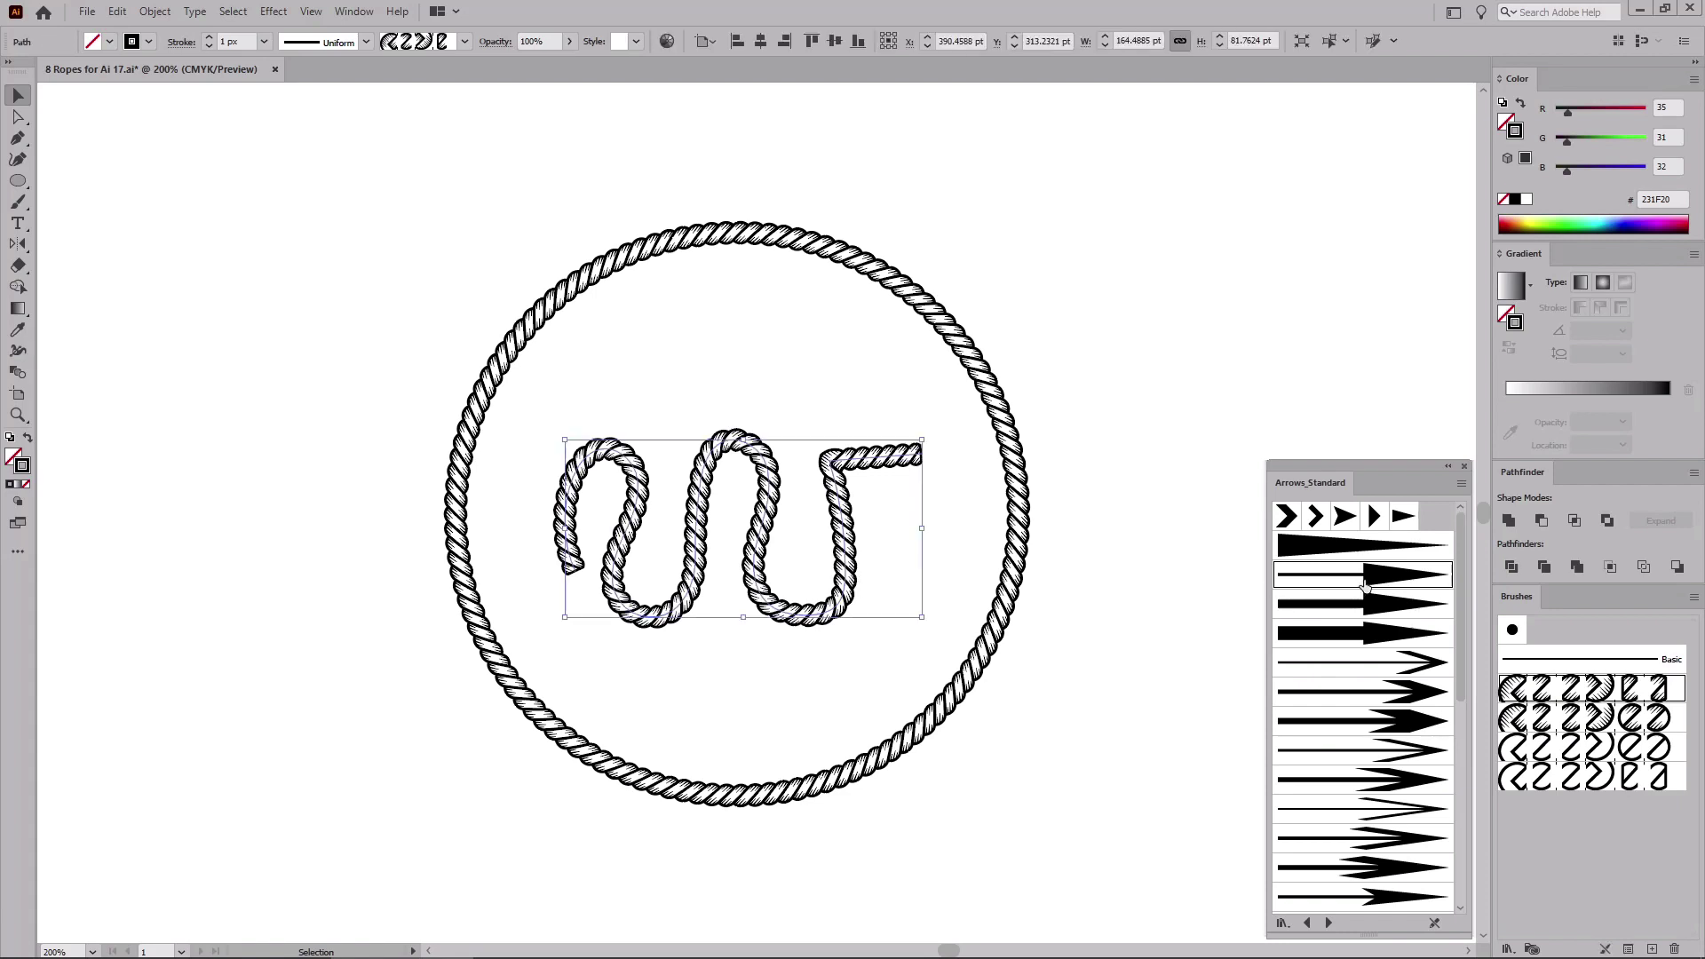
pyautogui.click(1366, 582)
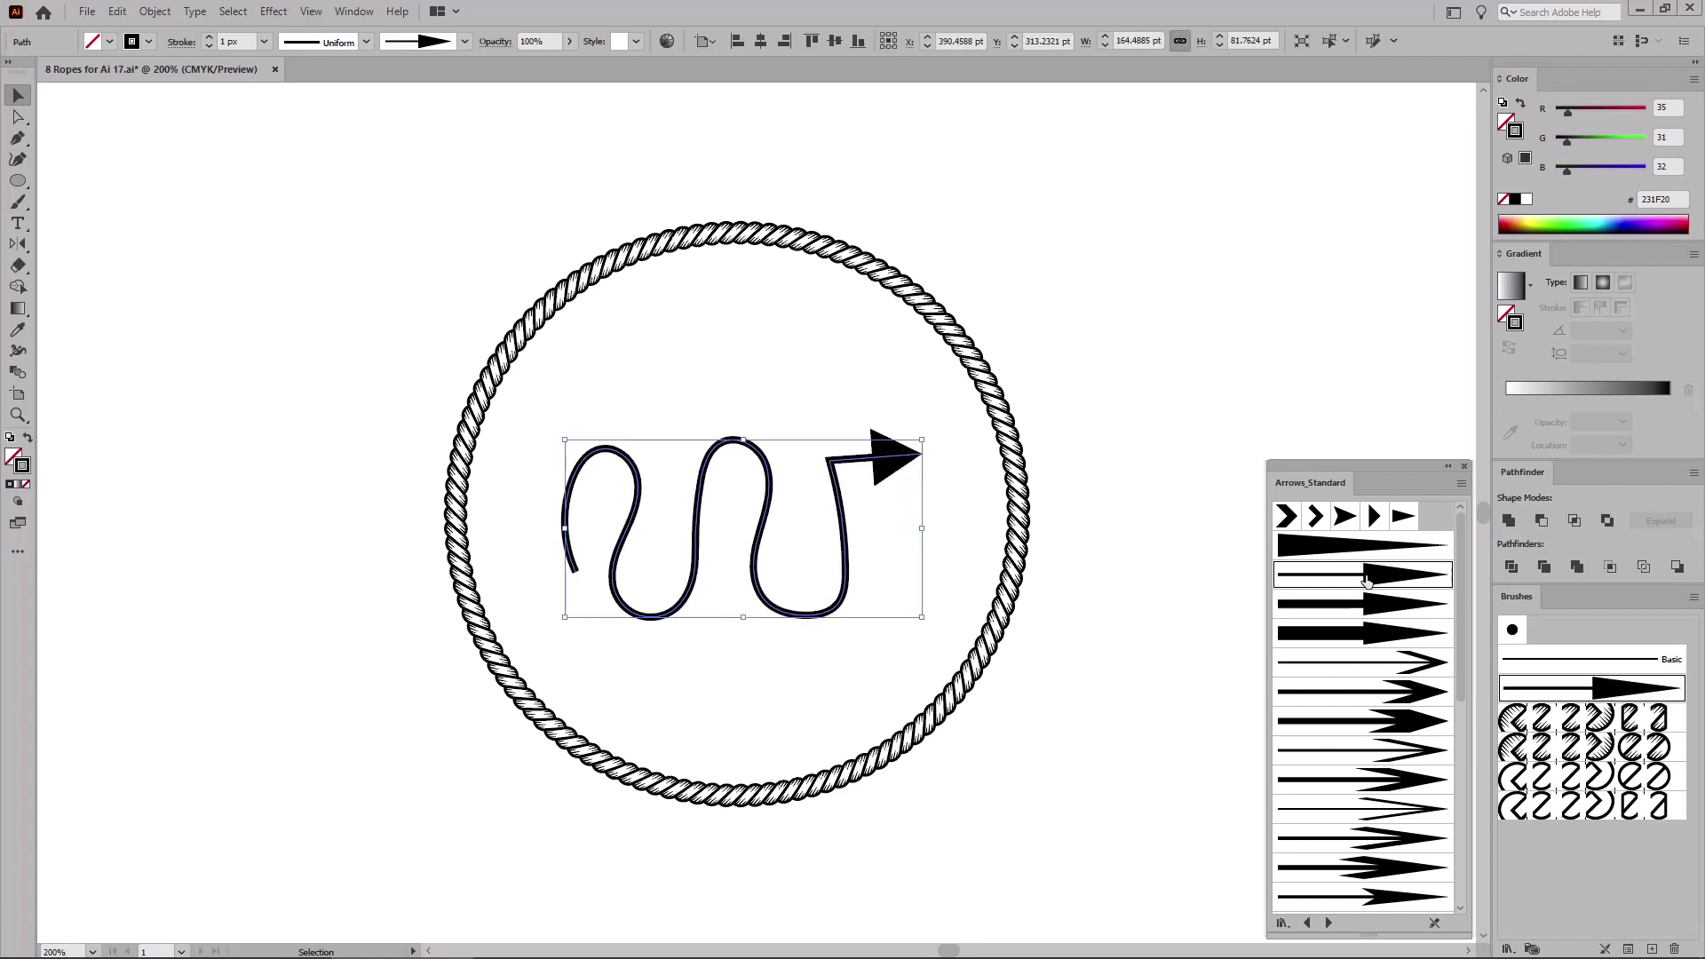
# Close the Arrows_Standard library and make the rope circle's stroke red.
pyautogui.click(1464, 467)
pyautogui.click(1029, 493)
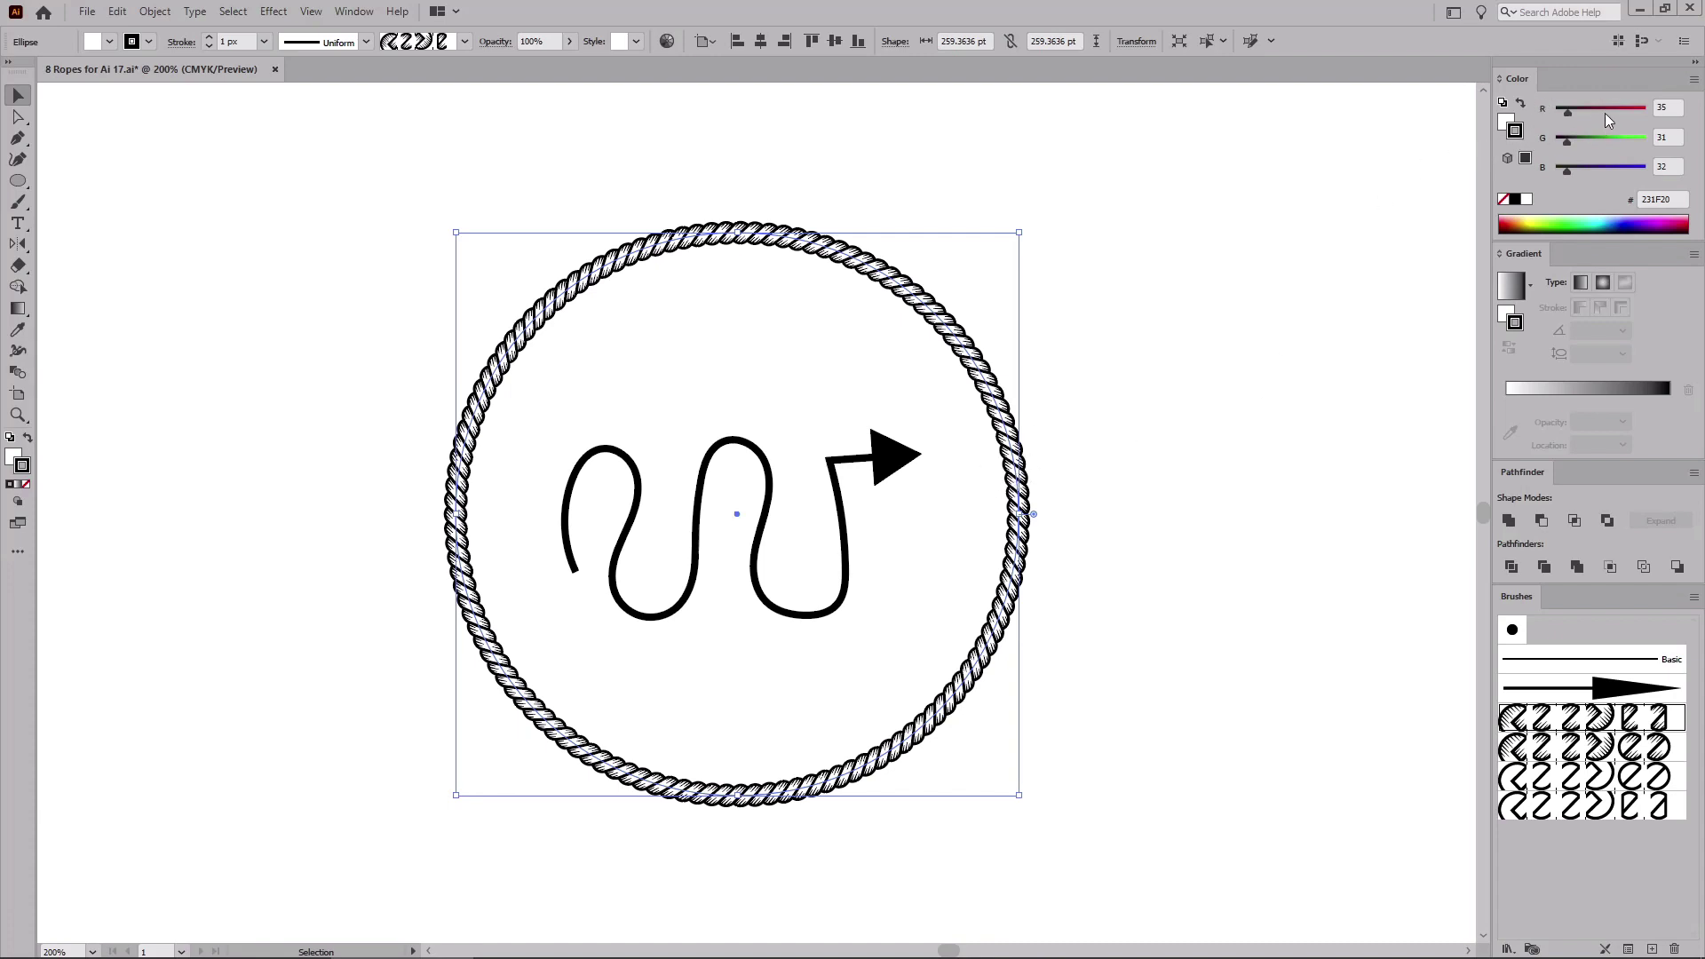
pyautogui.moveTo(1605, 114); pyautogui.dragTo(1627, 110)
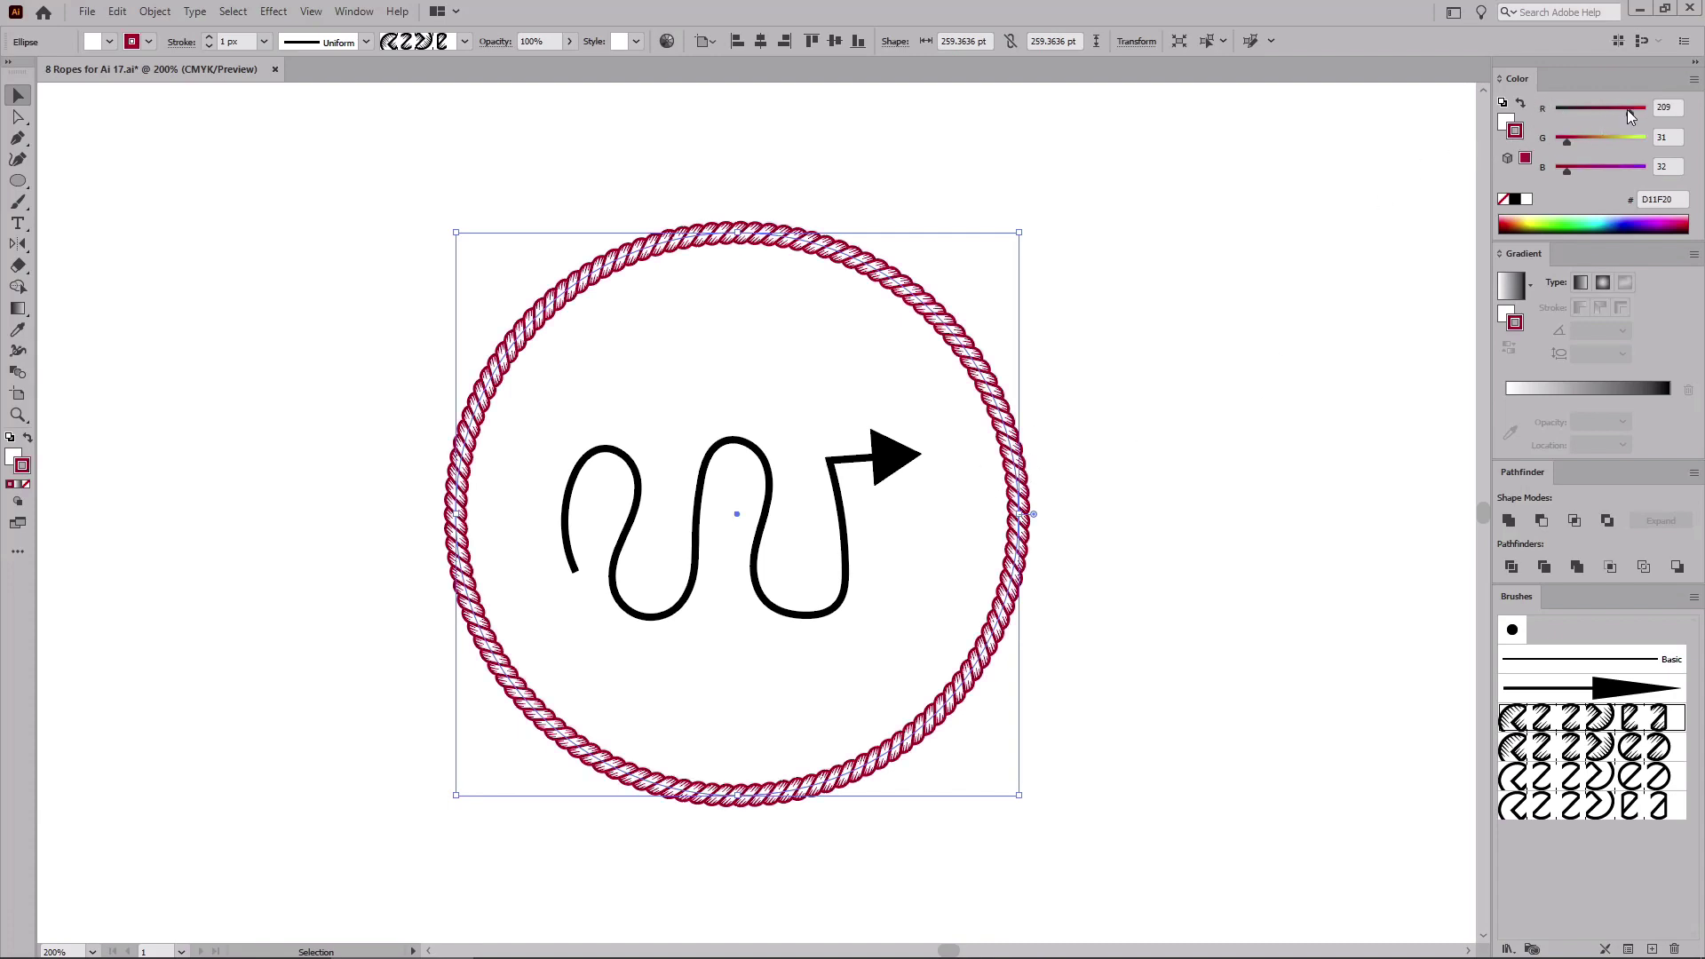
# Change the circle's stroke colour to cyan 16D3D3 in the Color Picker.
pyautogui.doubleClick(24, 473)
pyautogui.click(1099, 577)
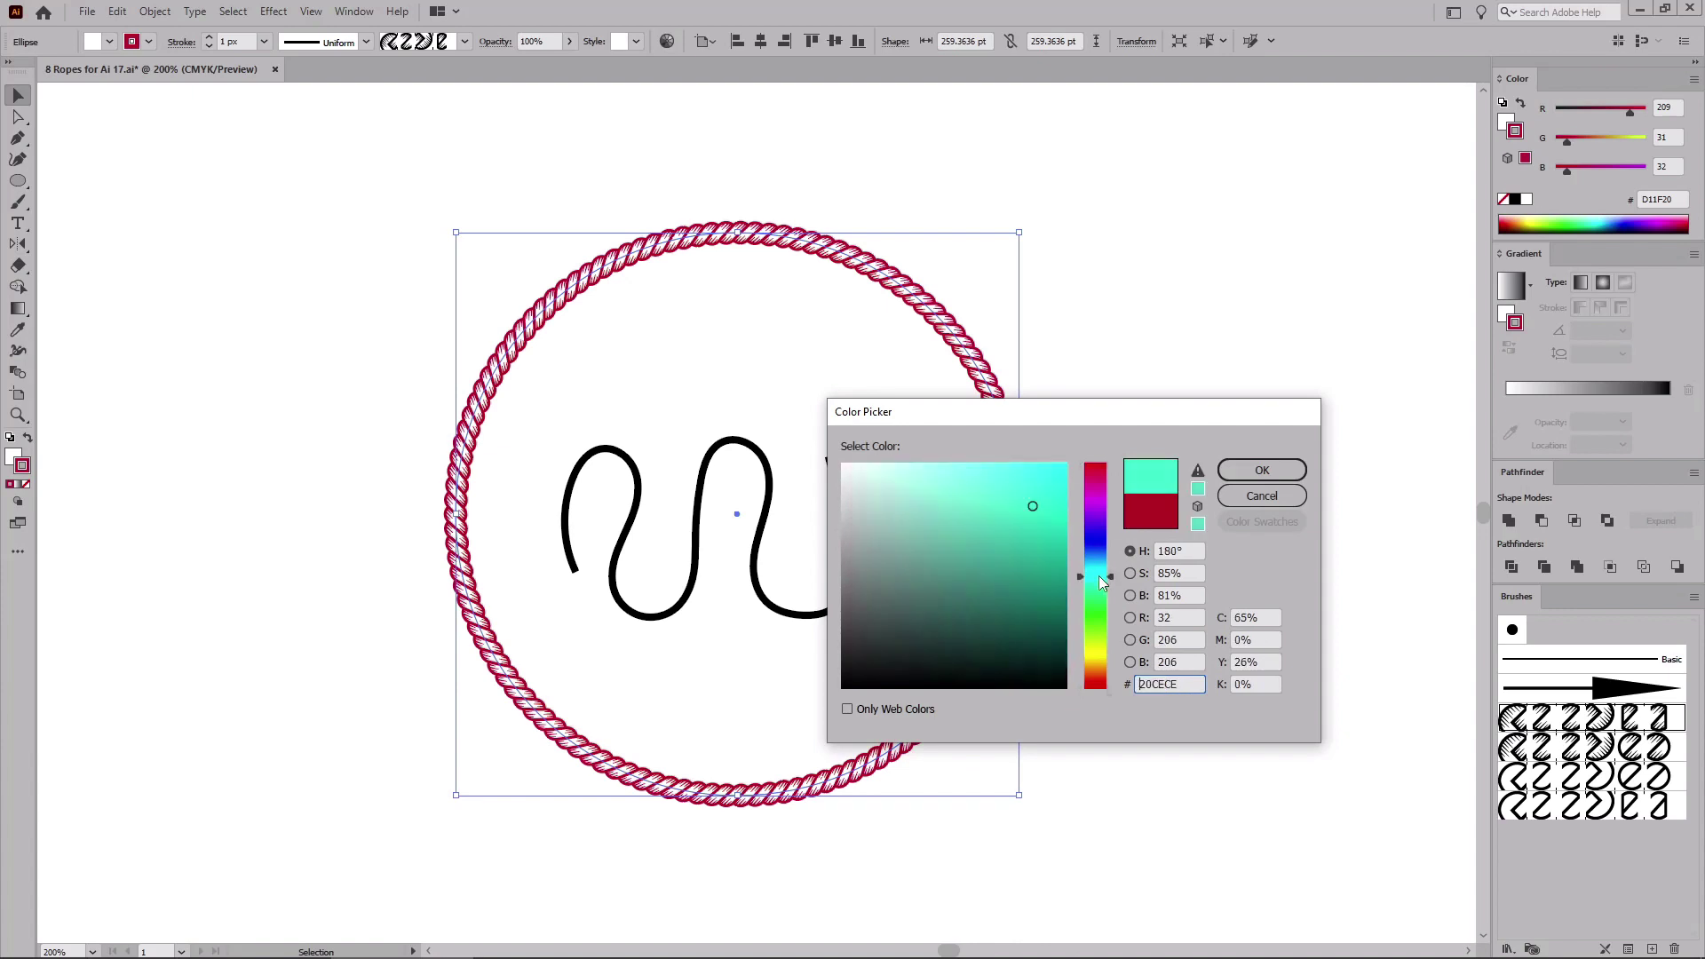
pyautogui.click(1050, 511)
pyautogui.moveTo(1050, 512); pyautogui.dragTo(1045, 501)
pyautogui.click(1282, 471)
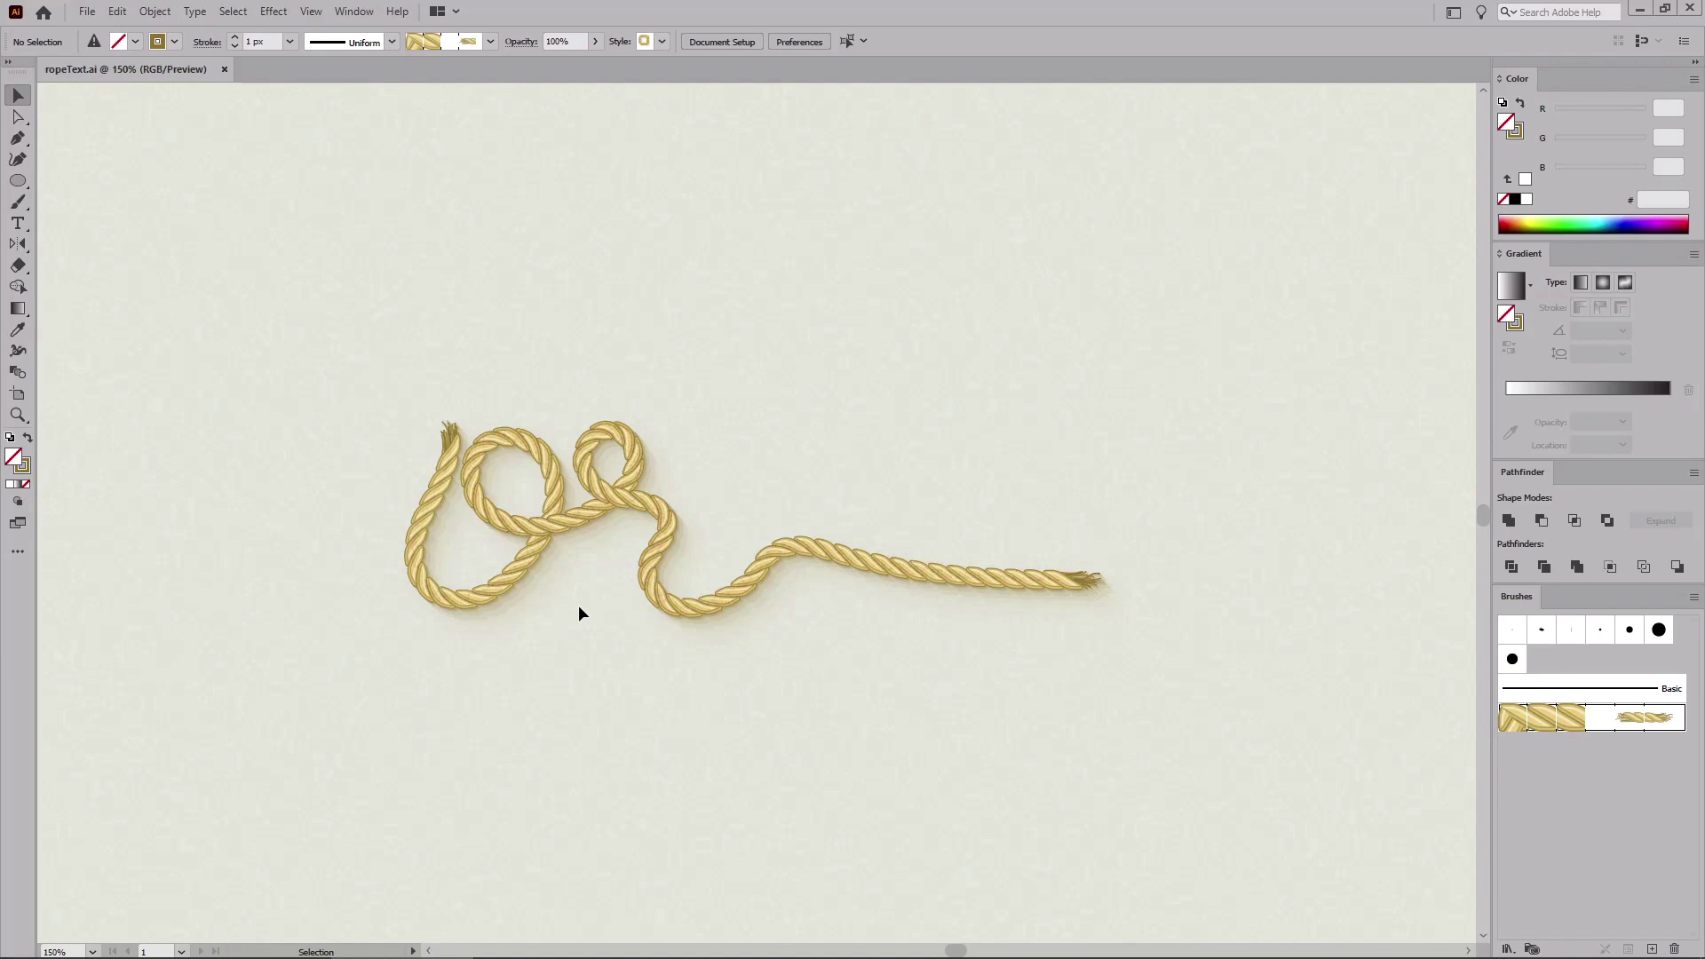
# Recolor the gold rope, dragging the base colour on the Edit wheel toward warmer browns.
pyautogui.click(619, 498)
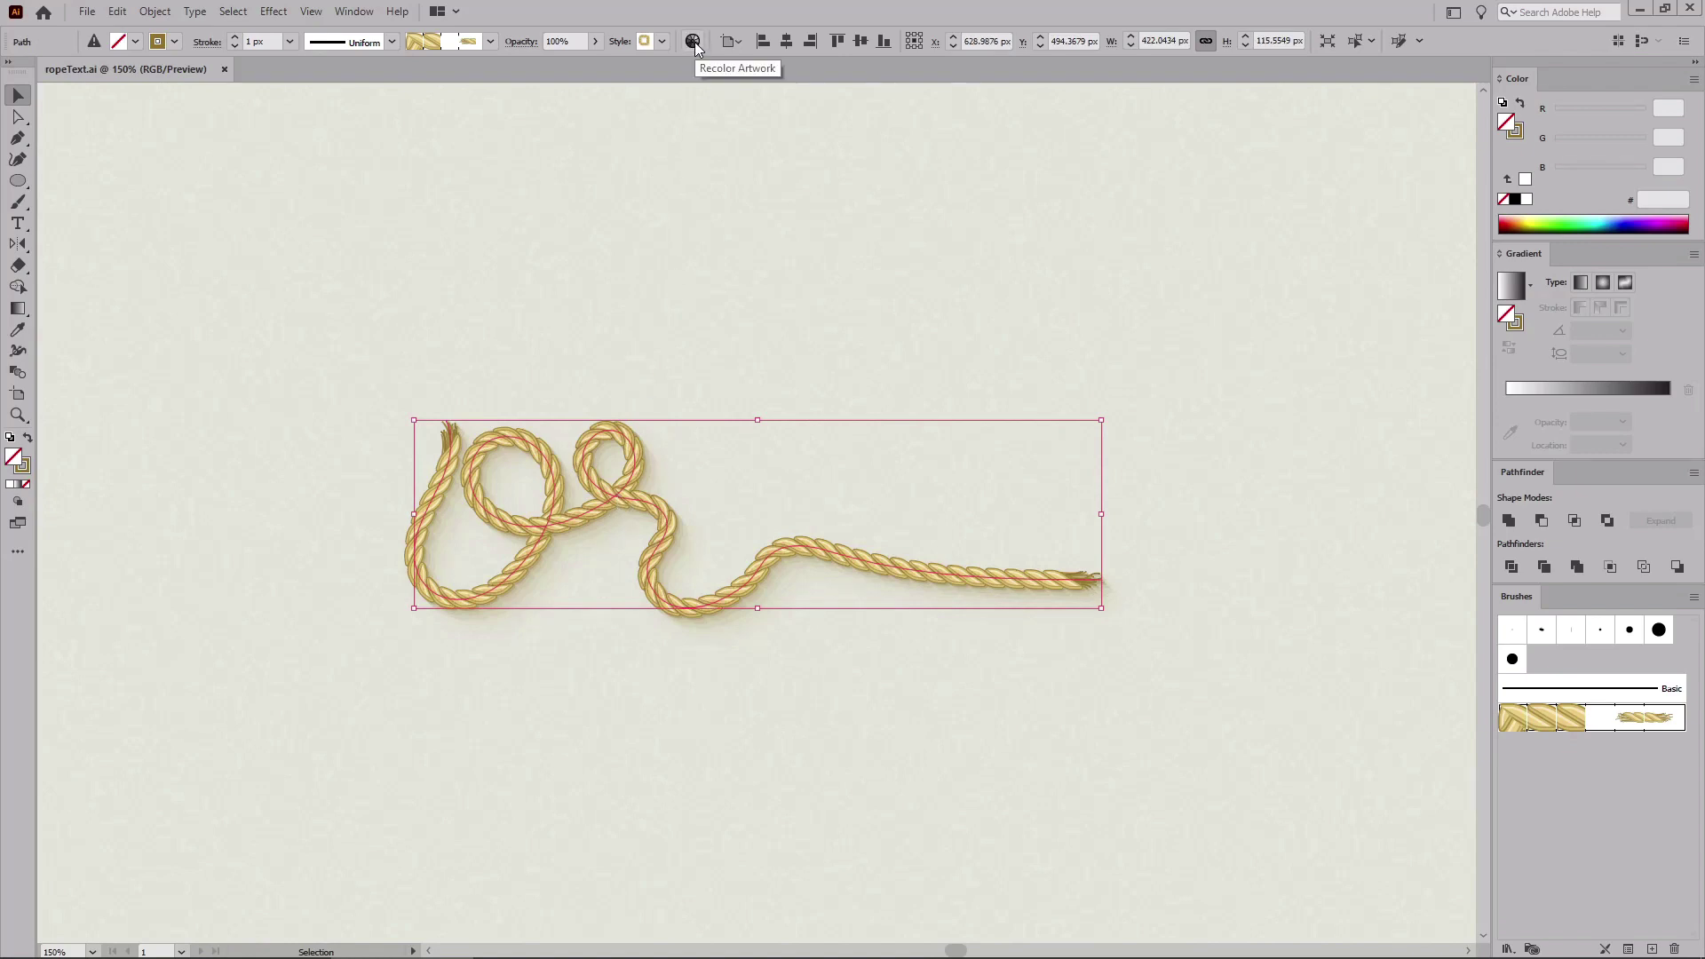
pyautogui.click(116, 11)
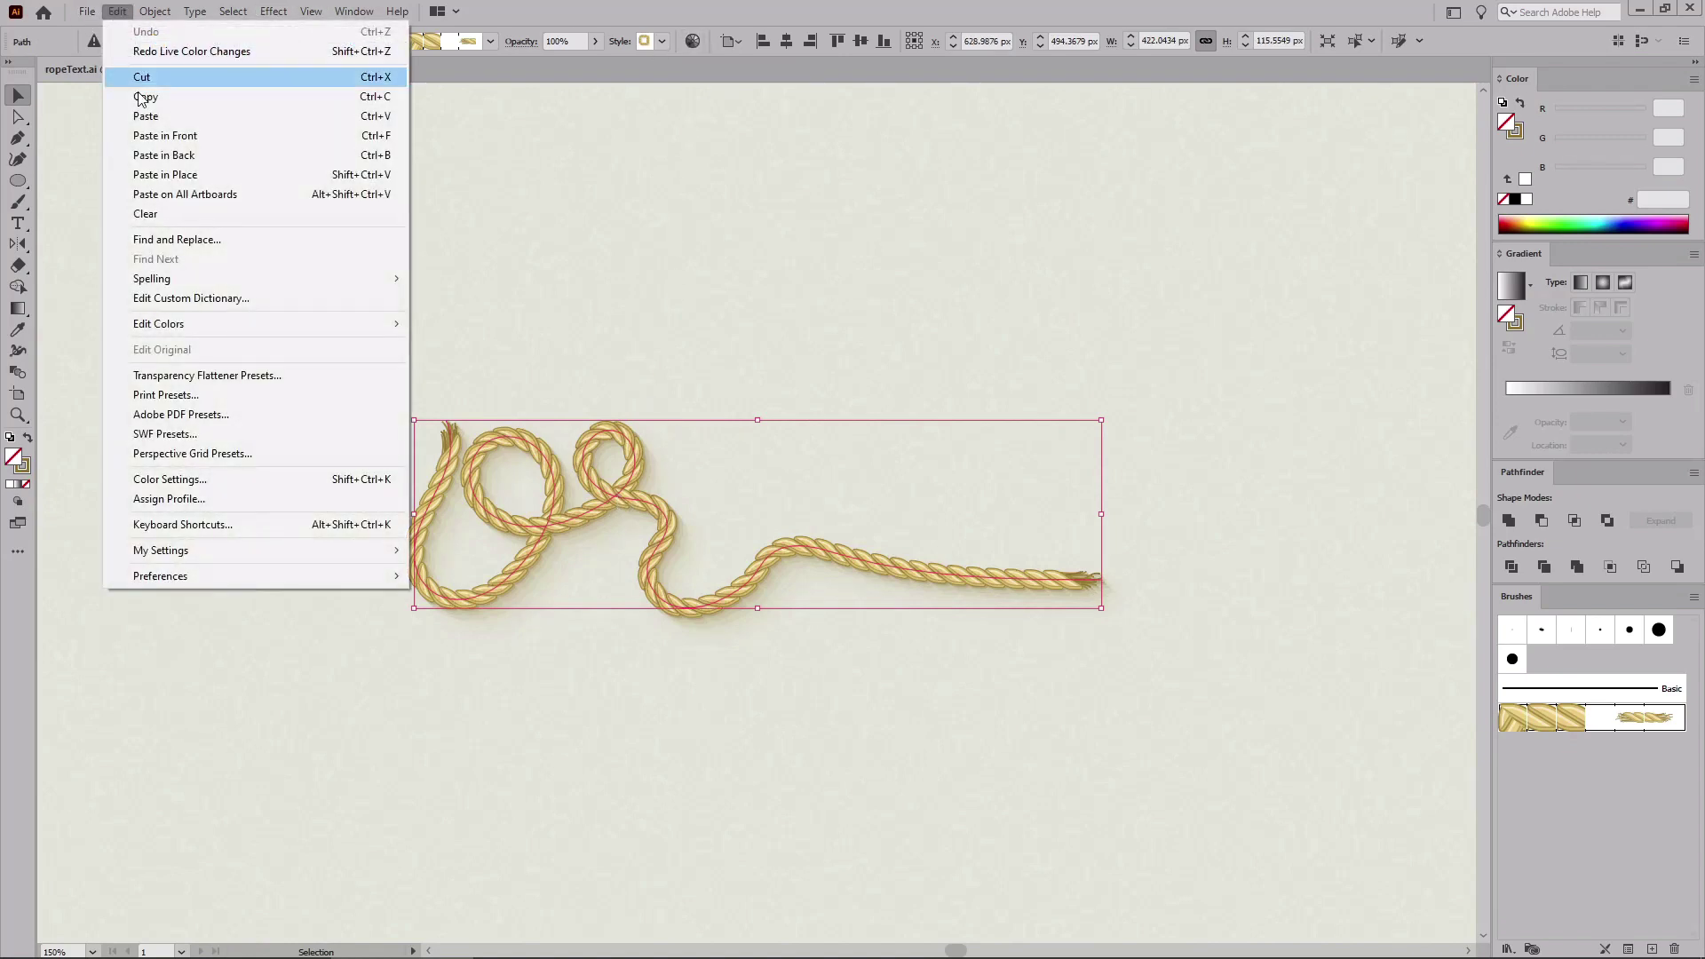
pyautogui.moveTo(175, 325)
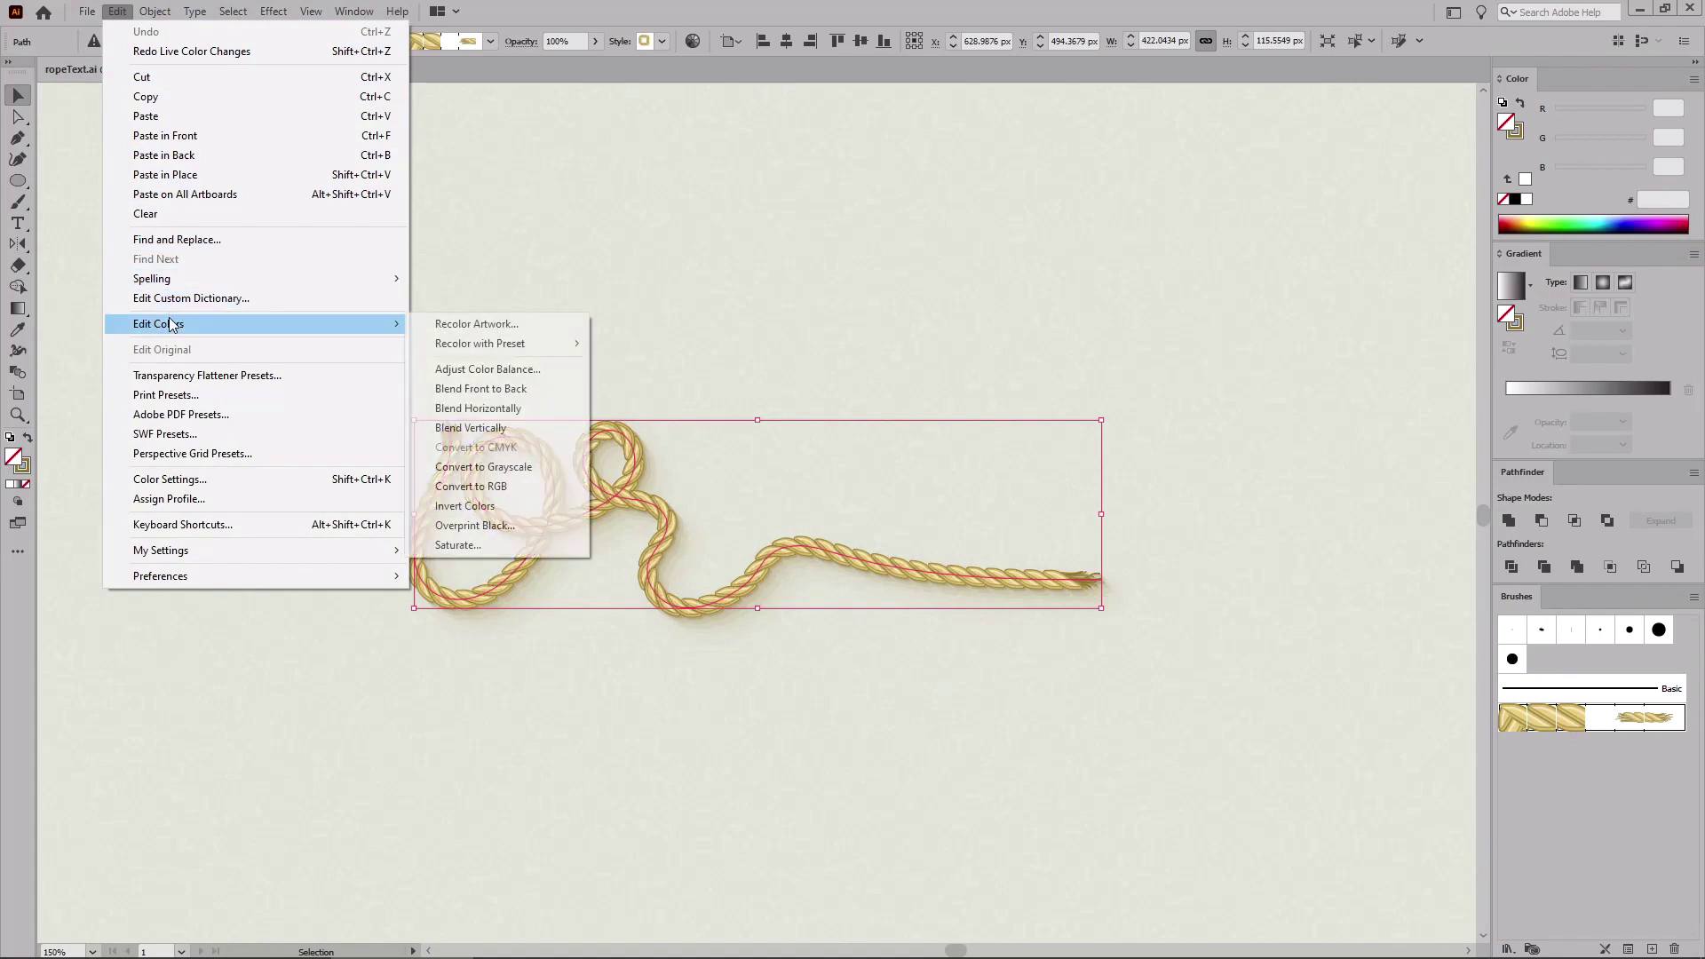
pyautogui.click(509, 333)
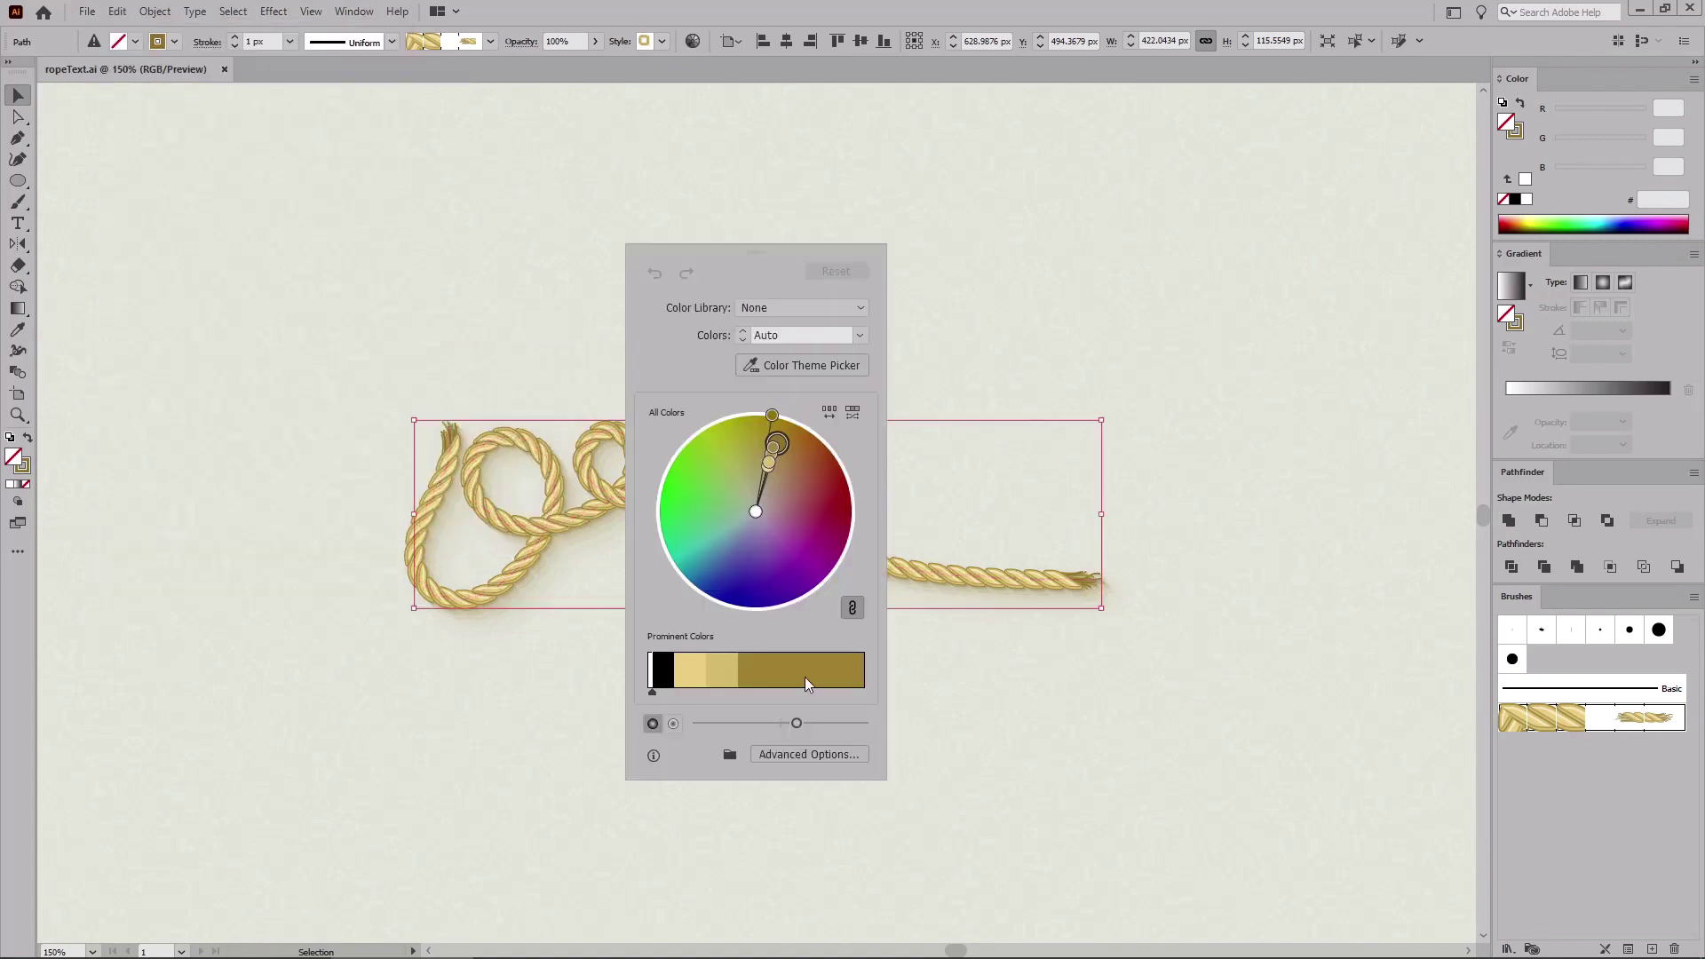
pyautogui.click(834, 753)
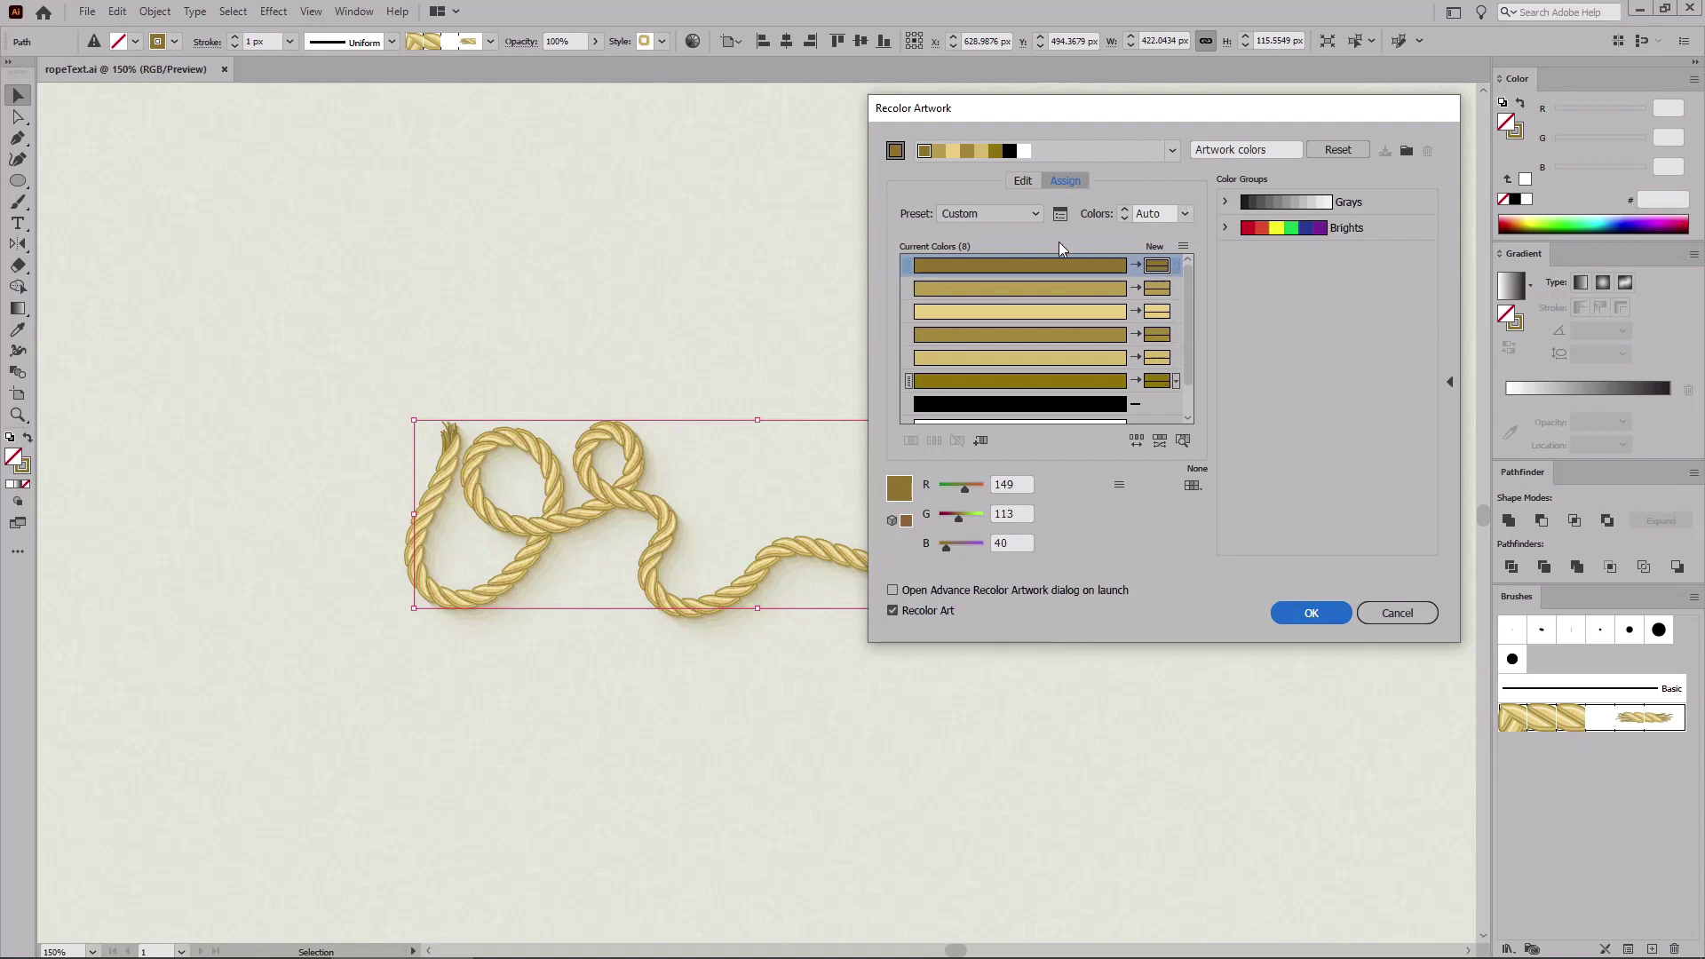
pyautogui.click(1027, 183)
pyautogui.moveTo(1080, 260); pyautogui.dragTo(1127, 318)
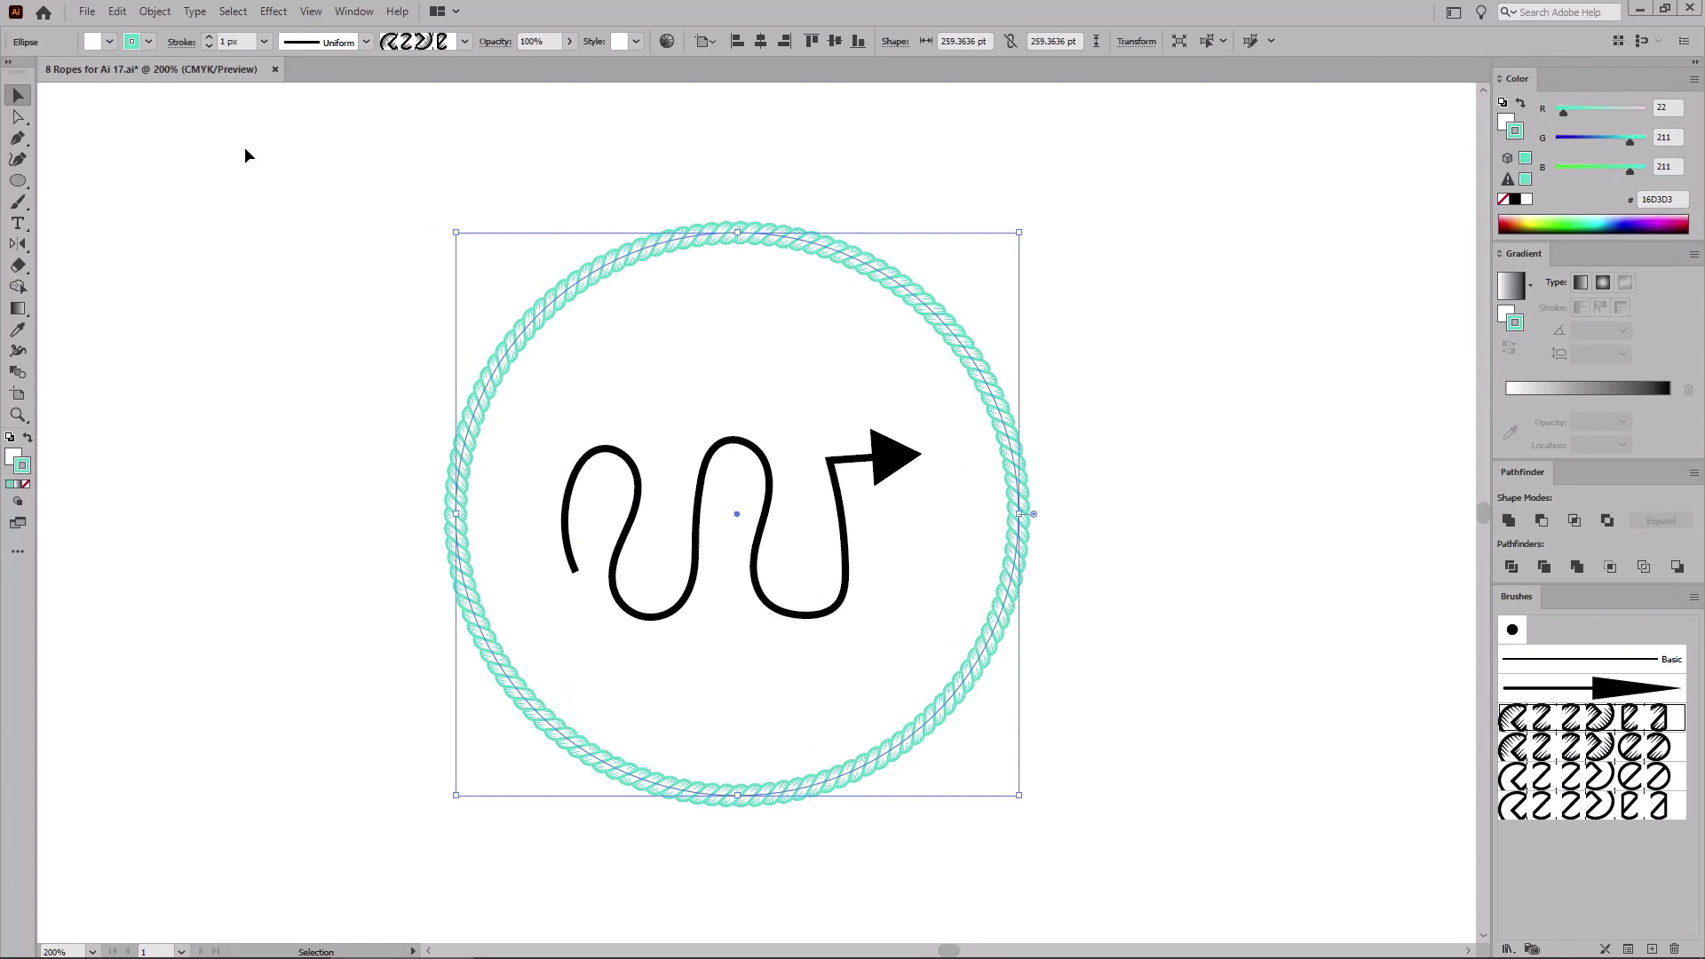
# Raise the cyan rope circle's stroke weight to 2 px.
pyautogui.click(208, 37)
pyautogui.click(209, 38)
pyautogui.click(209, 46)
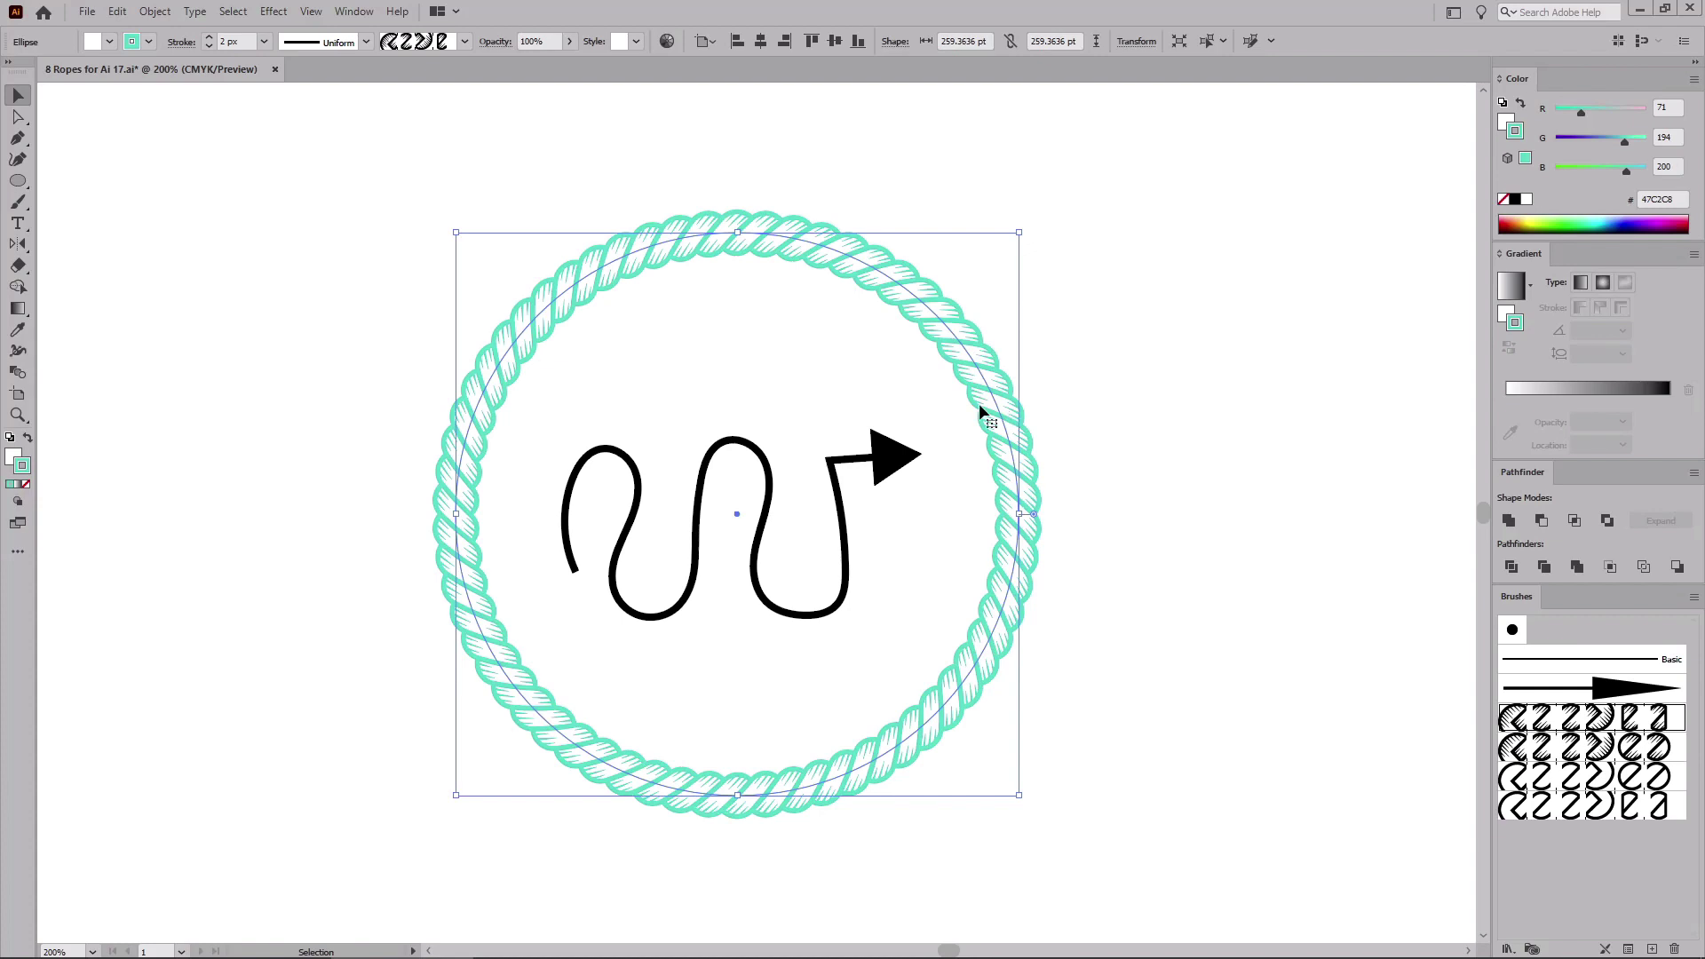
# Remove the circle's white fill, expand the rope appearance, and unite the pieces into one shape.
pyautogui.click(1504, 124)
pyautogui.click(1503, 199)
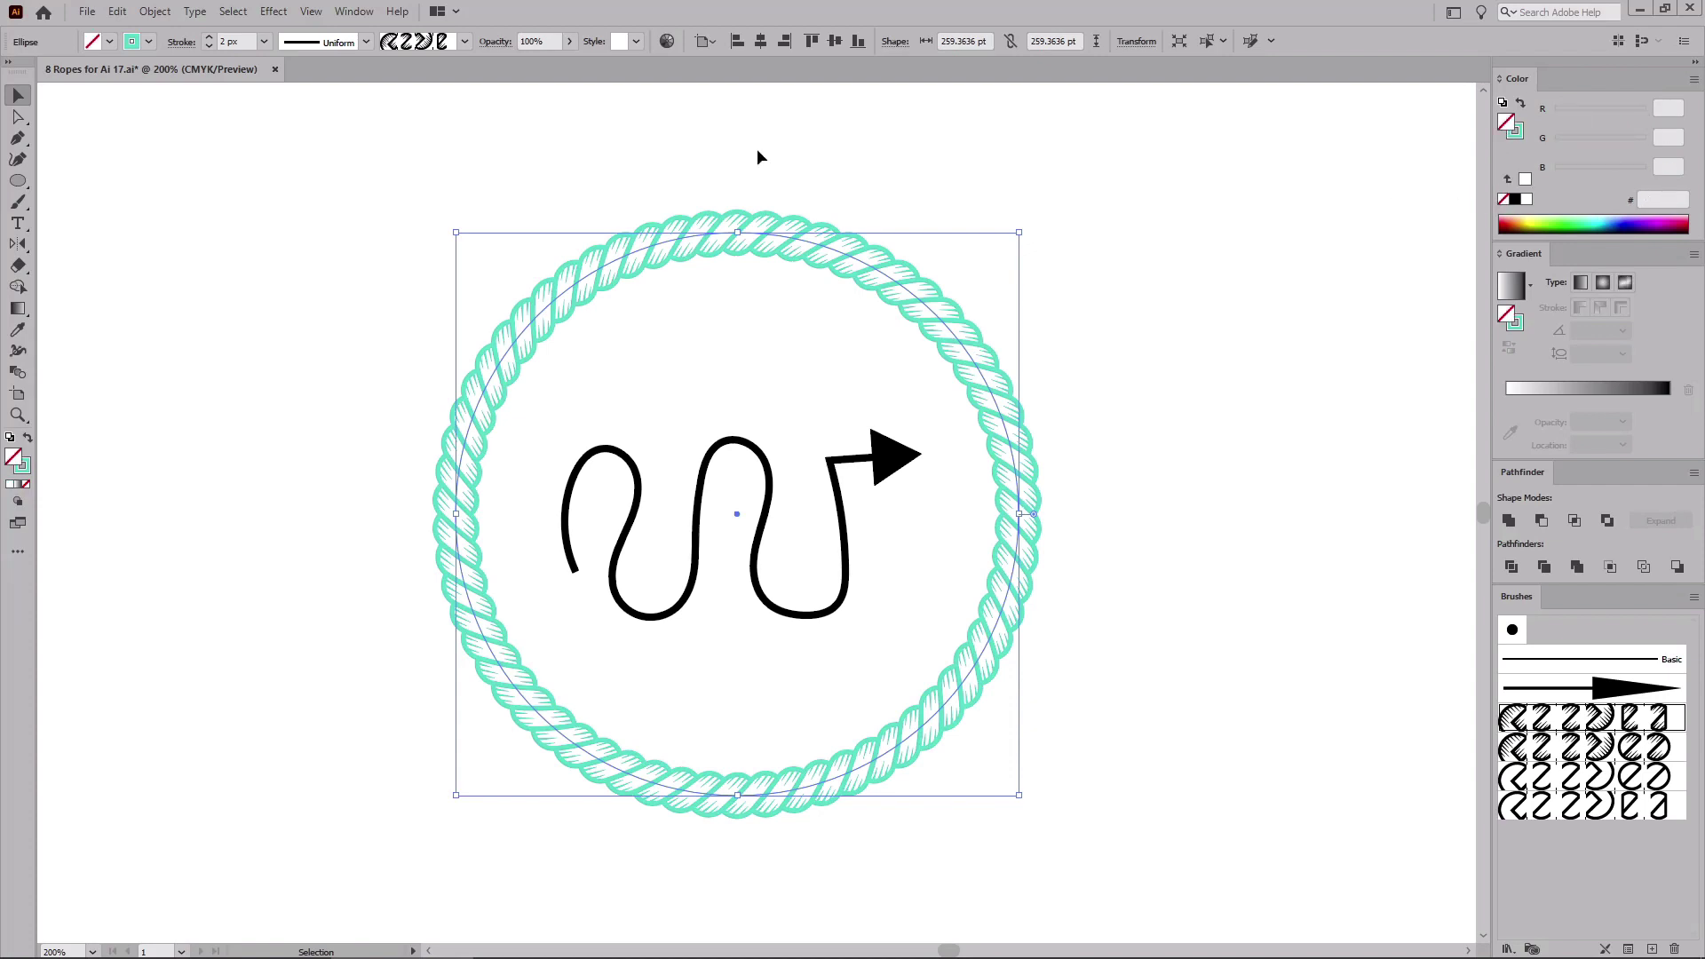
pyautogui.click(156, 11)
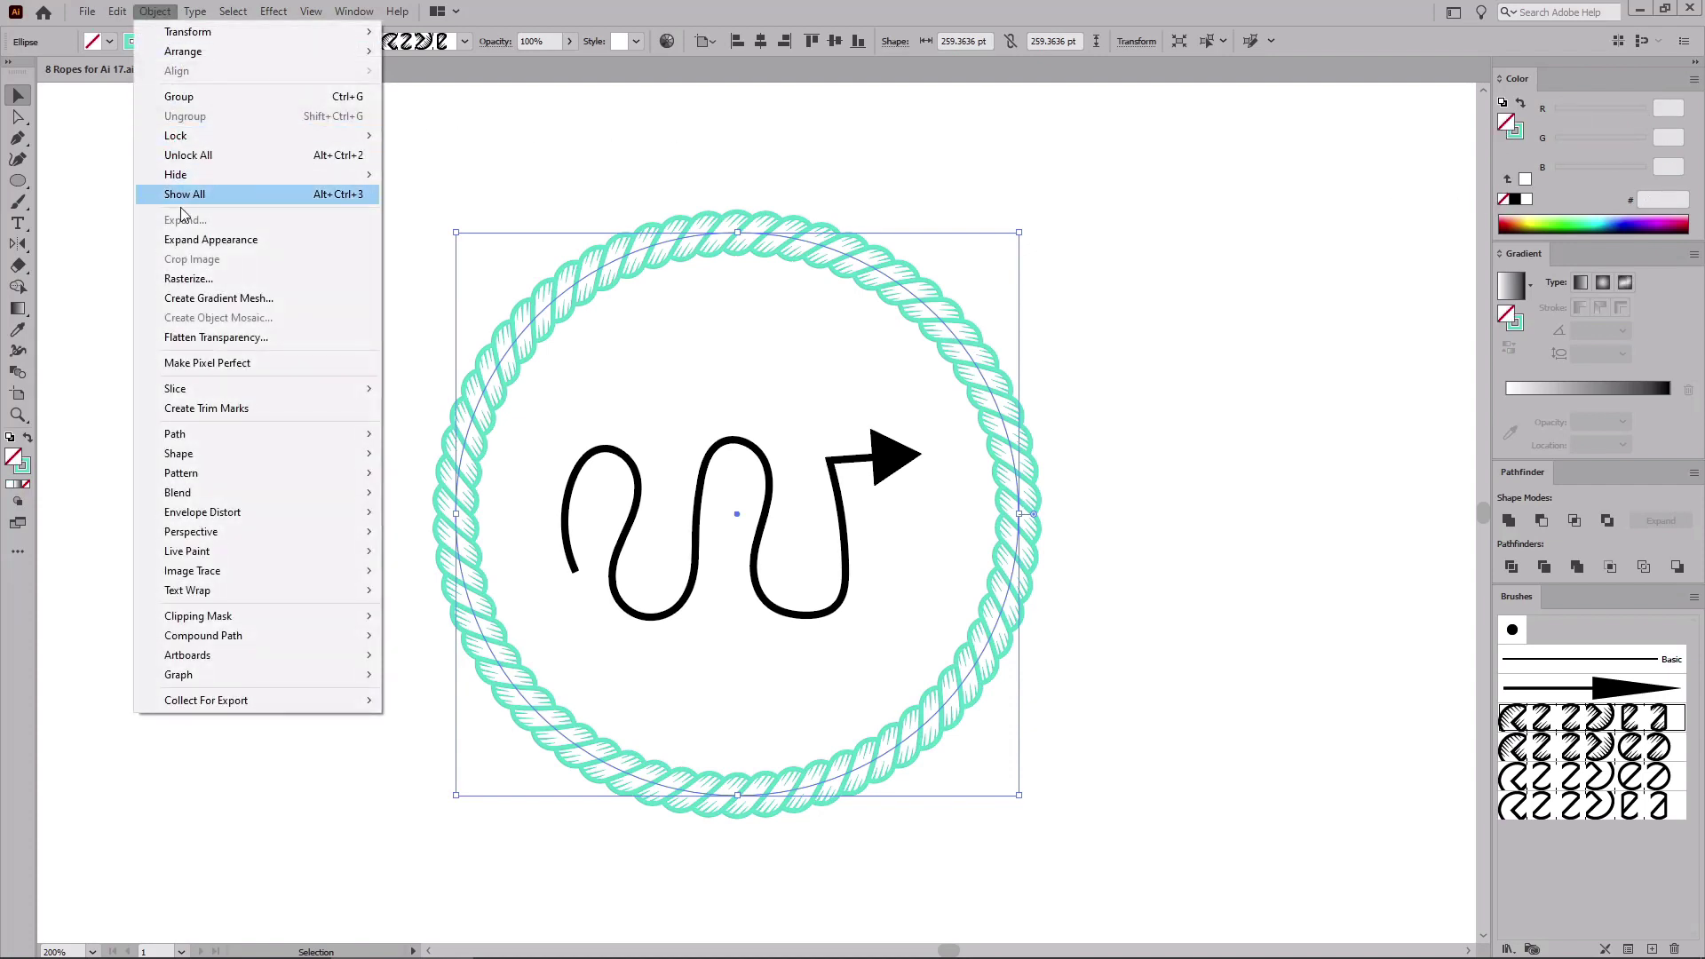
pyautogui.click(184, 241)
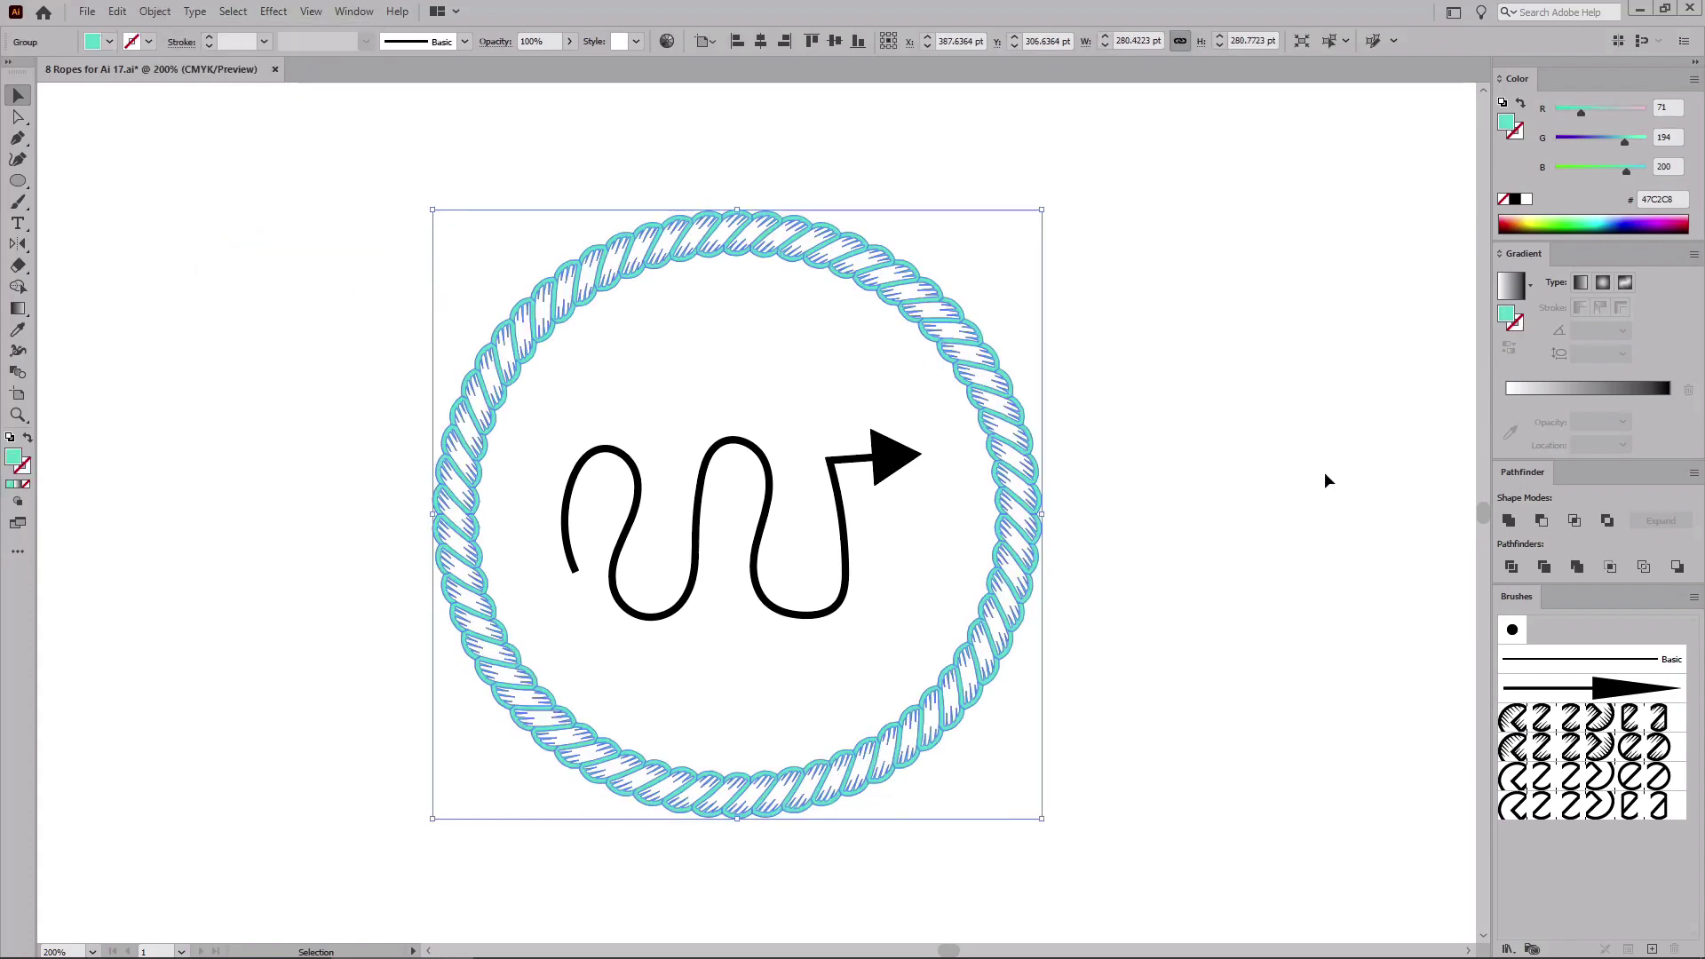
pyautogui.click(1509, 521)
# Fill the rope with a radial gradient running from cyan to blue (0079FF) using RGB stops.
pyautogui.click(1603, 284)
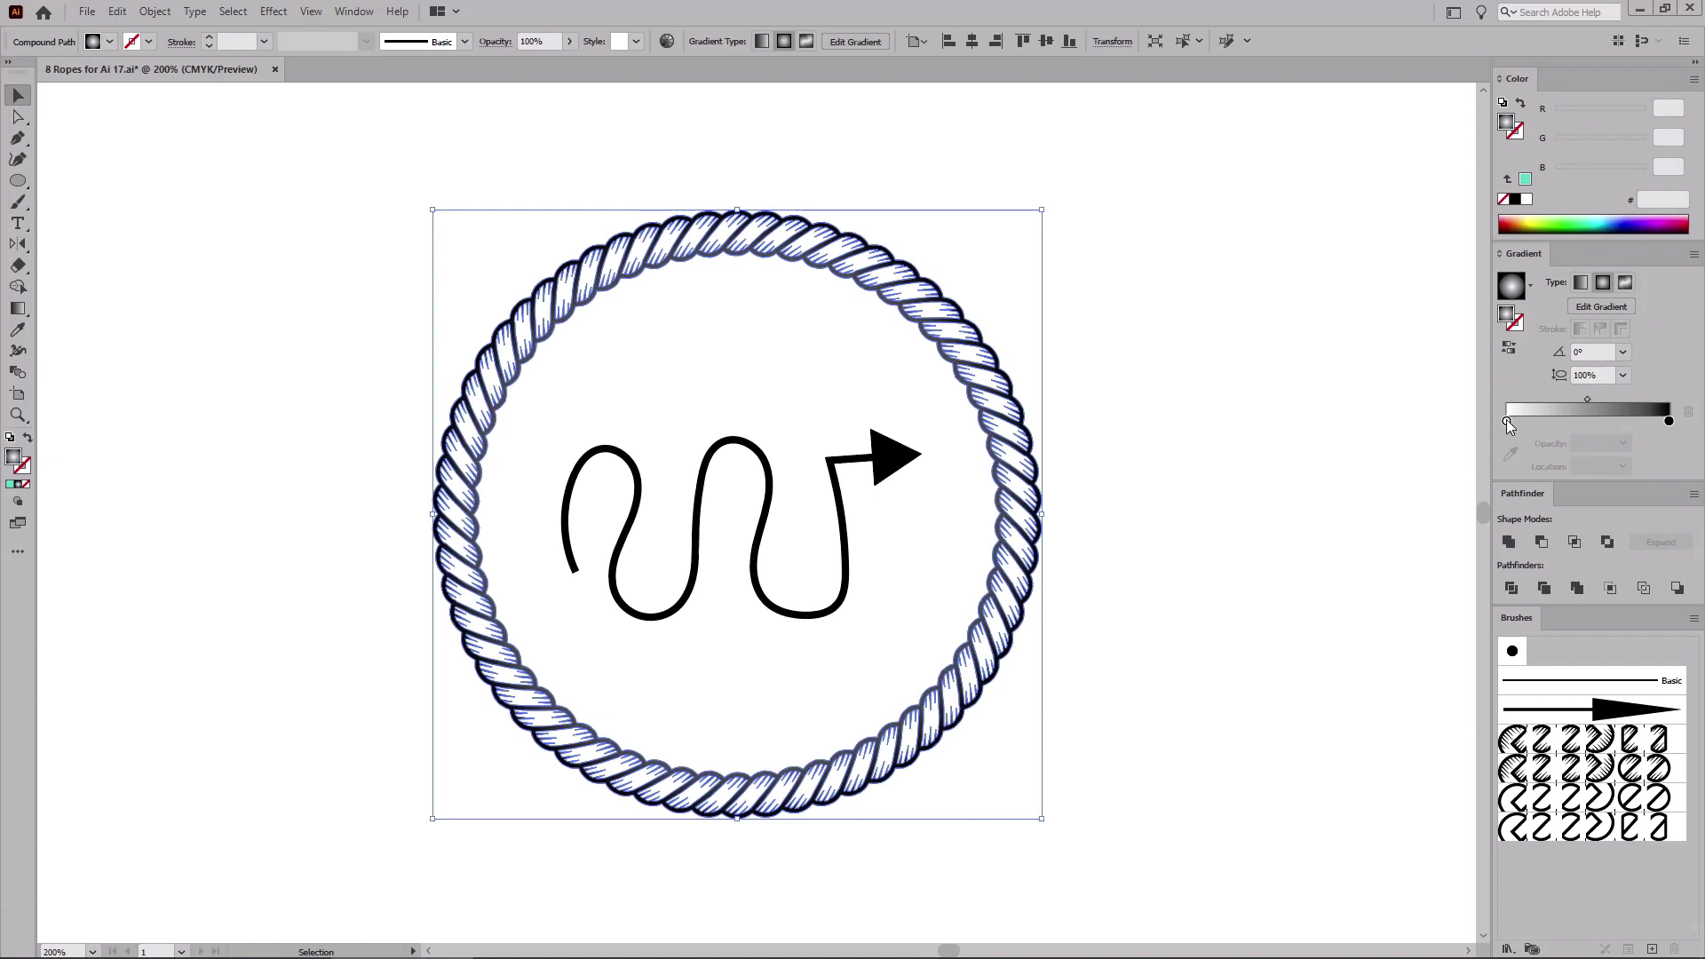
pyautogui.moveTo(1507, 419); pyautogui.dragTo(1638, 424)
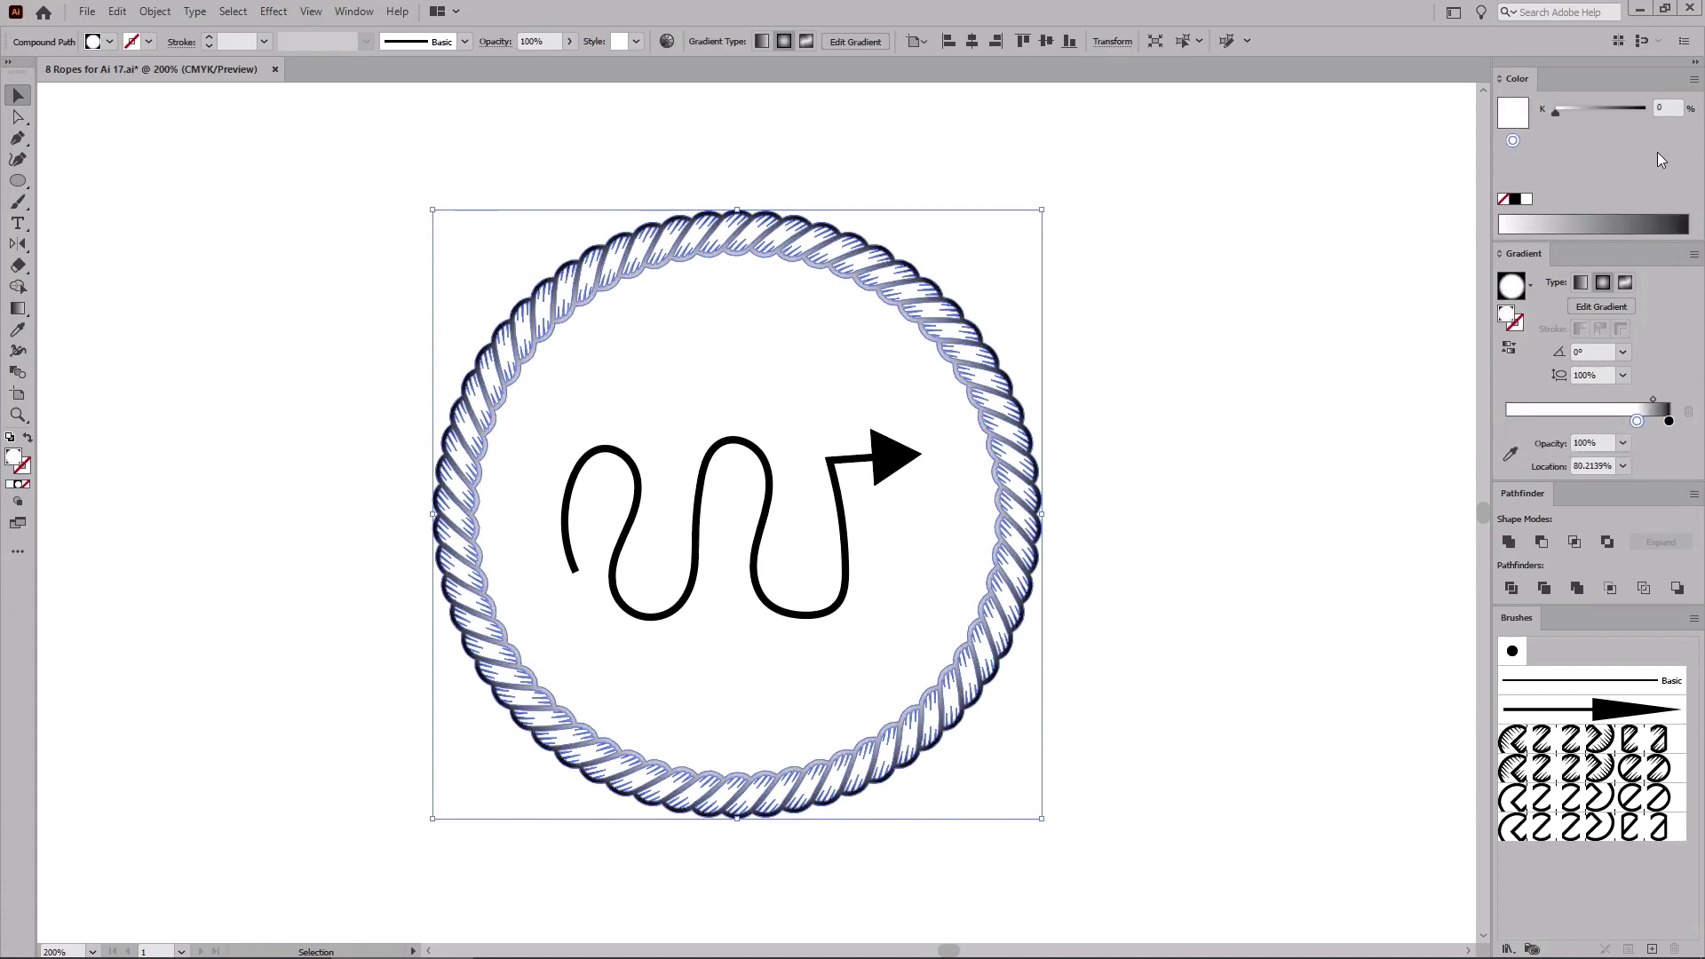
pyautogui.click(1694, 78)
pyautogui.click(1611, 130)
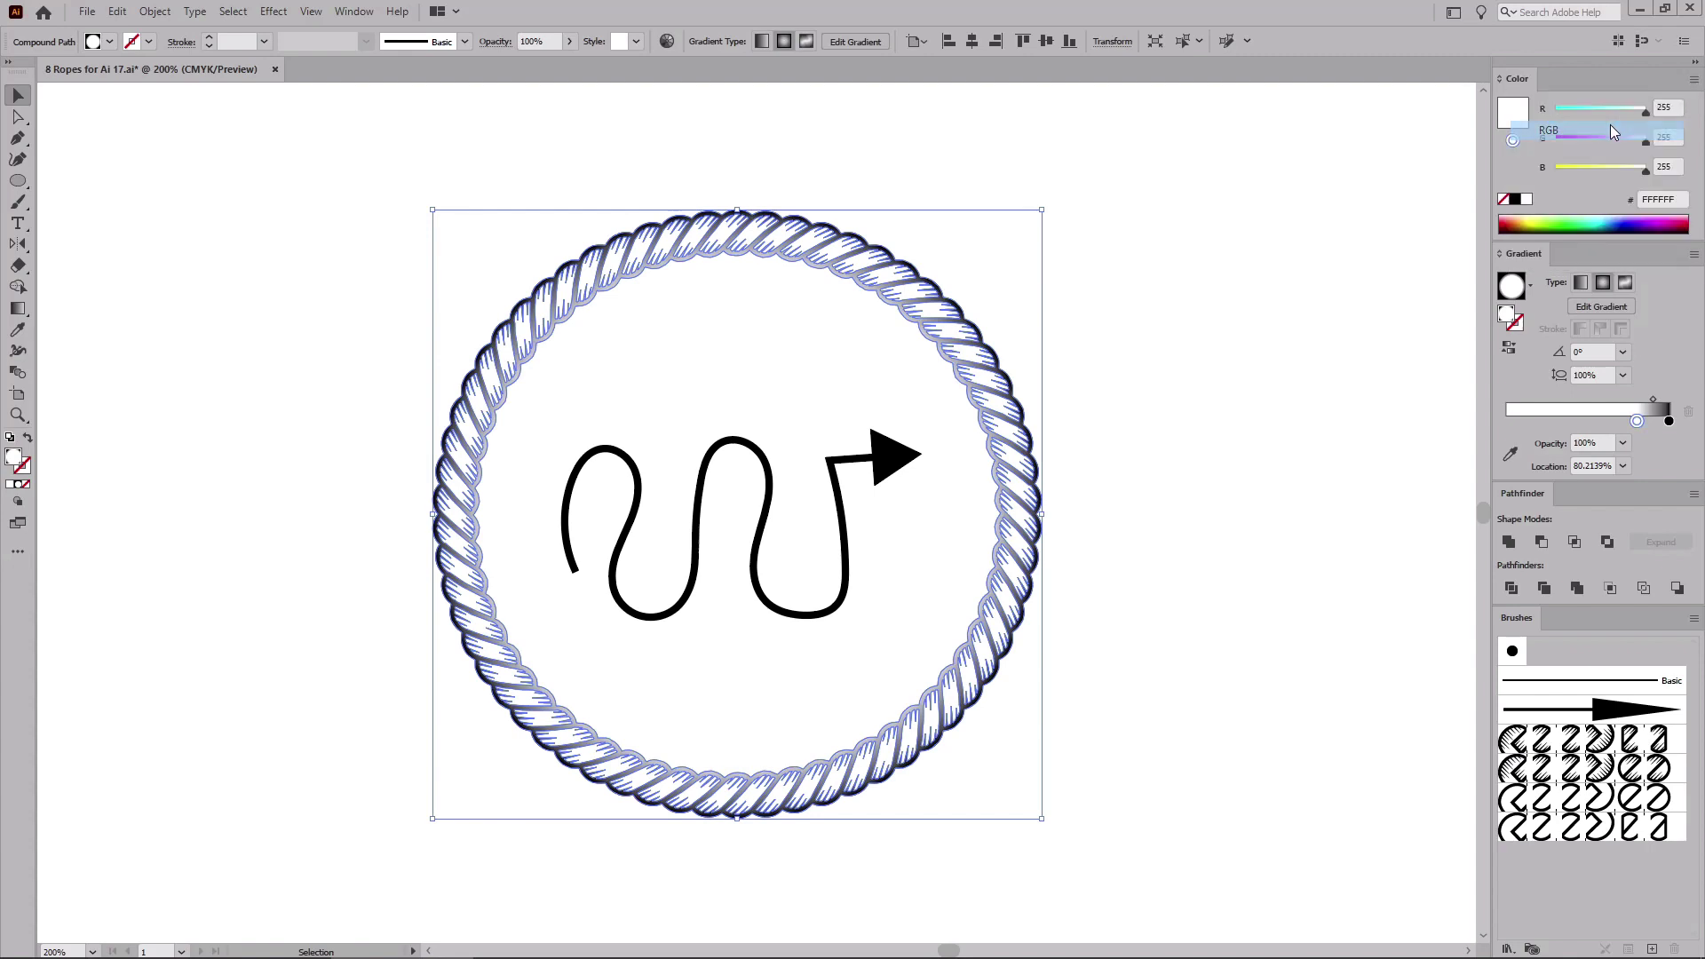
pyautogui.moveTo(1641, 114); pyautogui.dragTo(1553, 113)
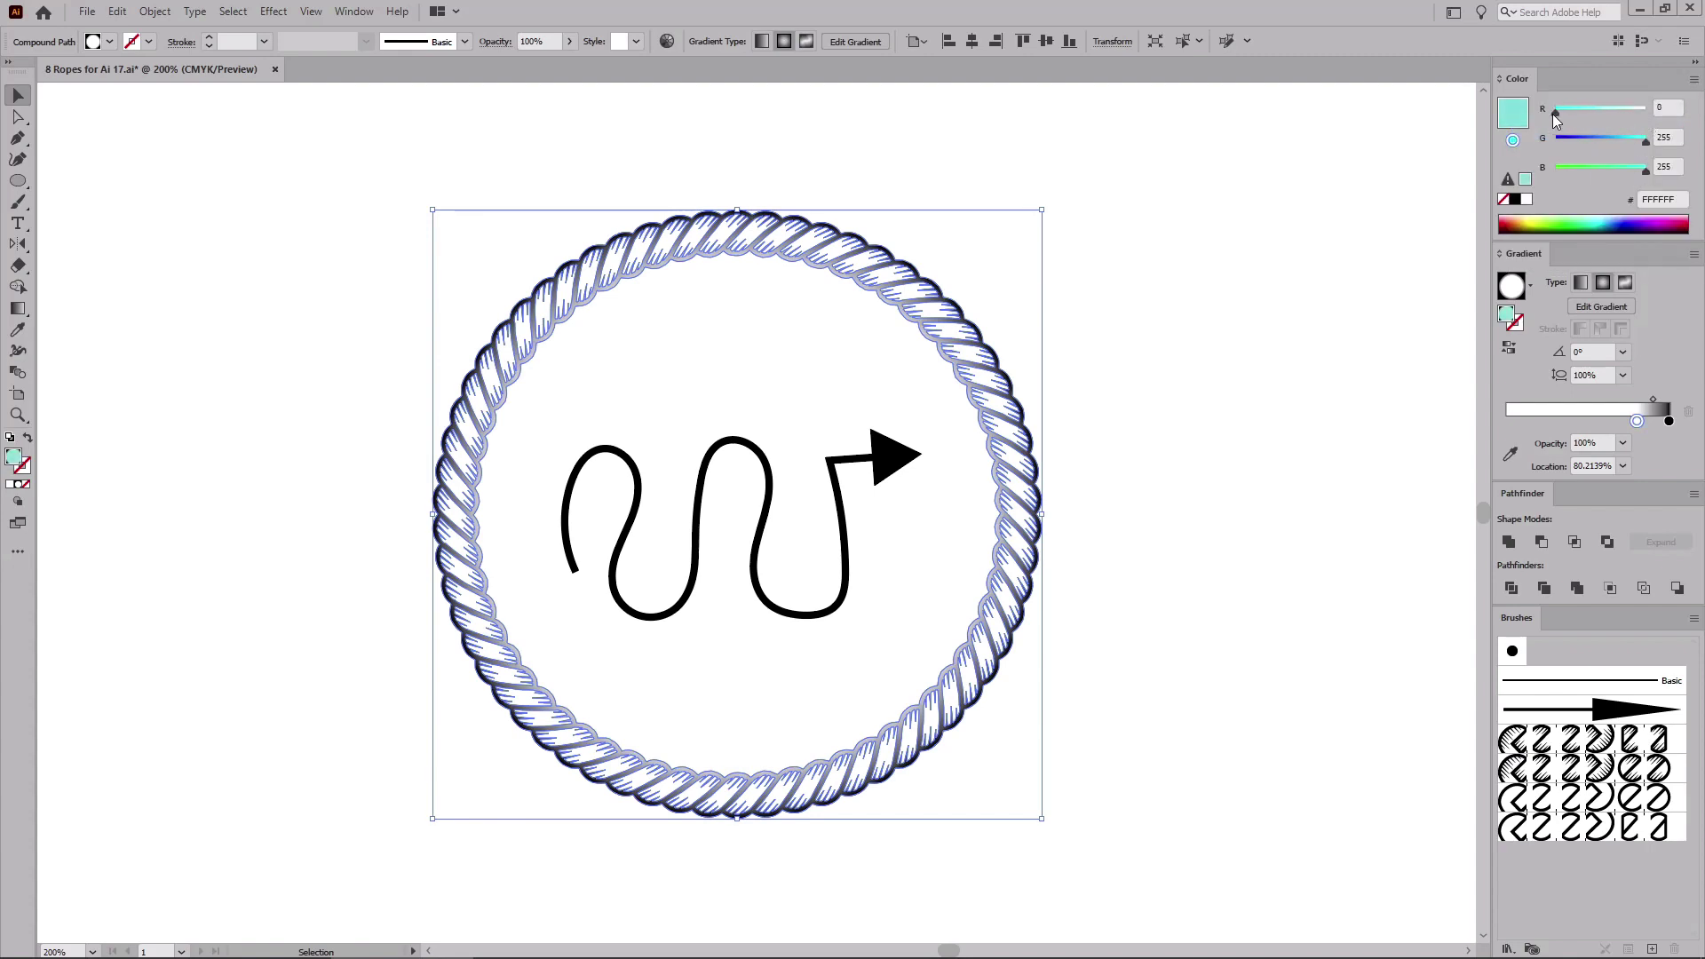
pyautogui.click(1670, 421)
pyautogui.click(1694, 79)
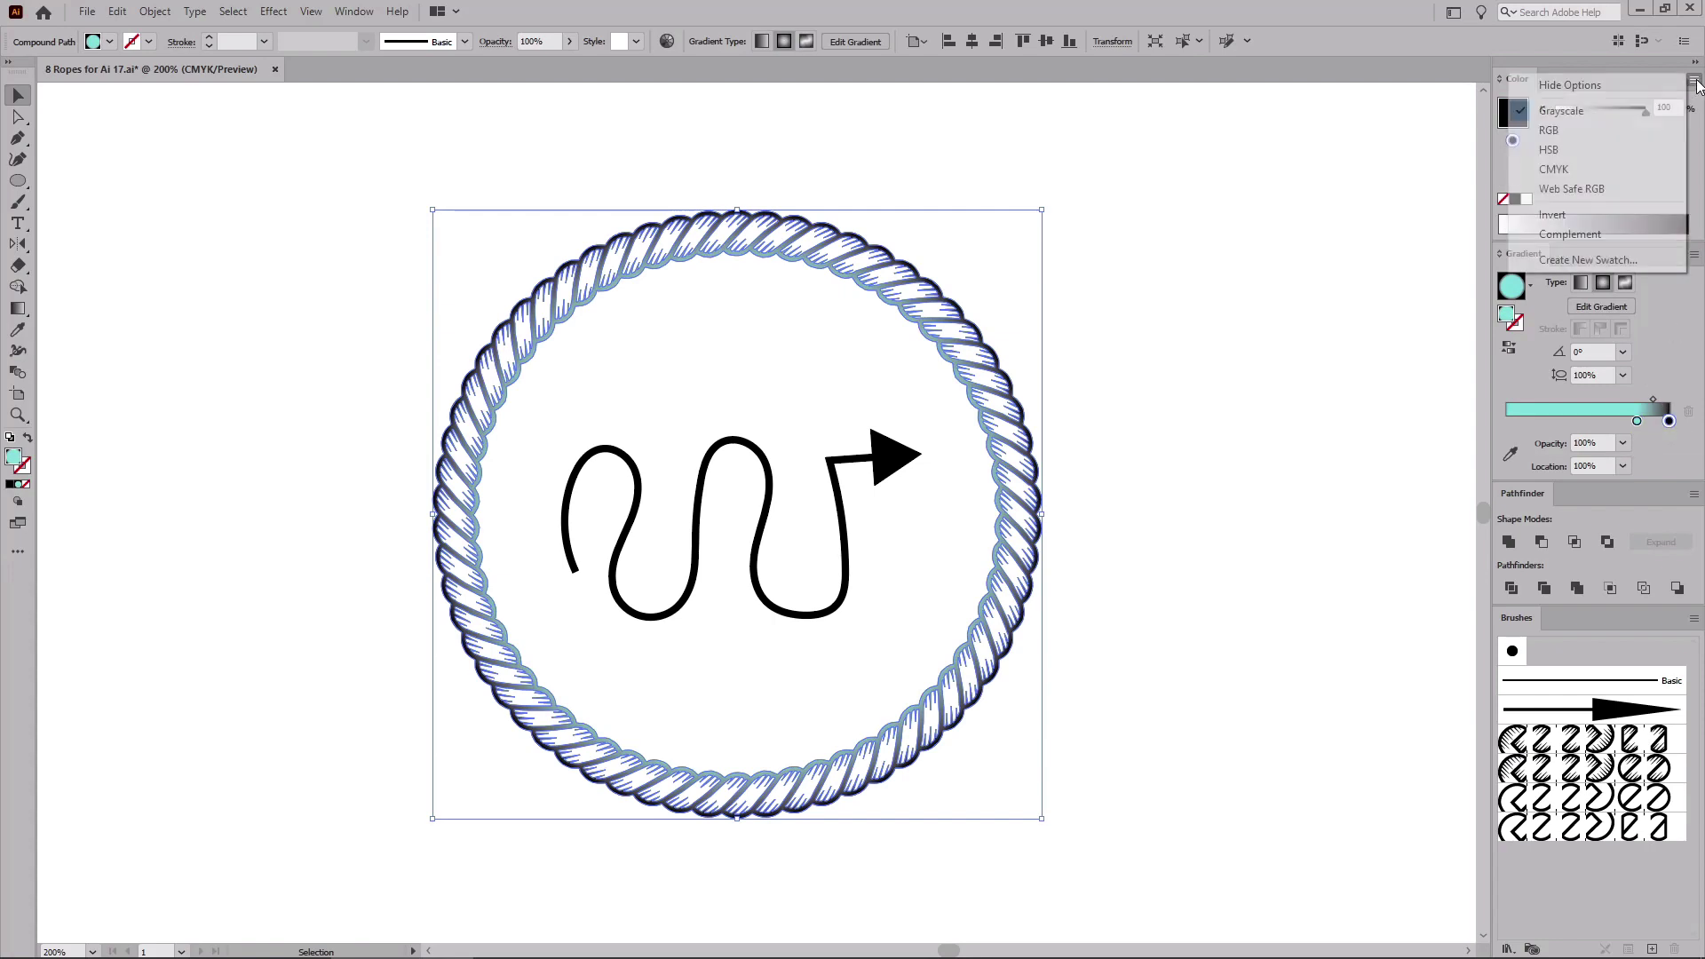
pyautogui.click(1601, 129)
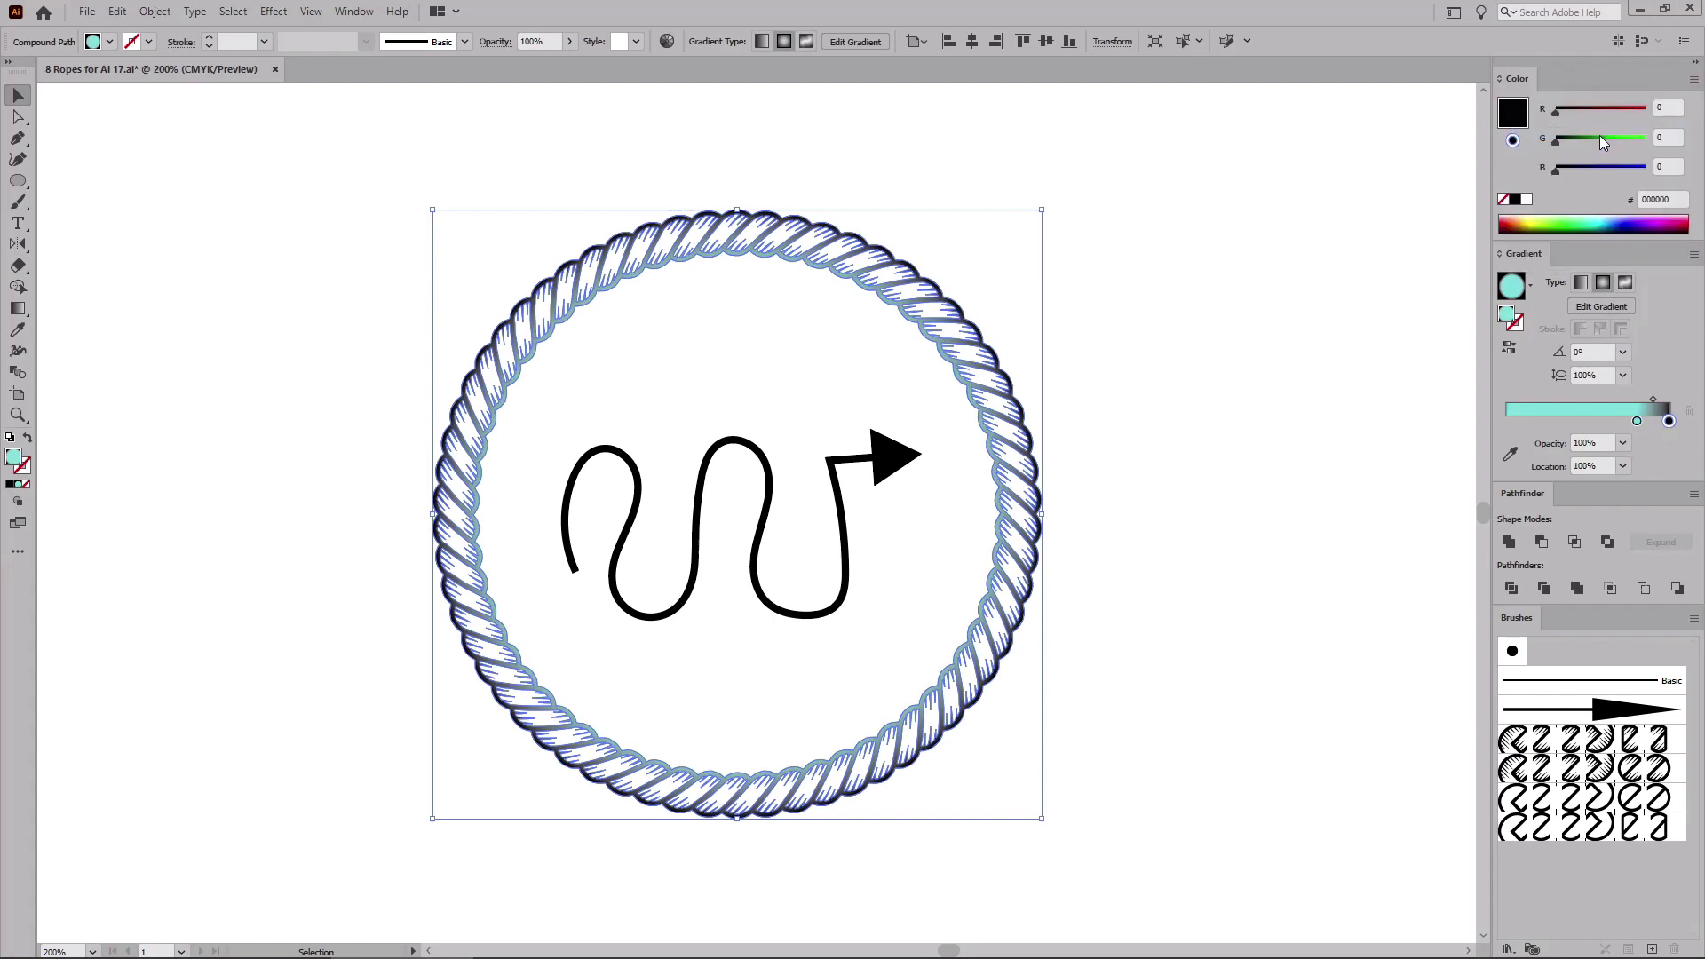
pyautogui.moveTo(1620, 167)
pyautogui.mouseDown()
pyautogui.moveTo(1649, 167)
pyautogui.moveTo(1648, 139)
pyautogui.moveTo(1597, 142)
pyautogui.mouseUp()
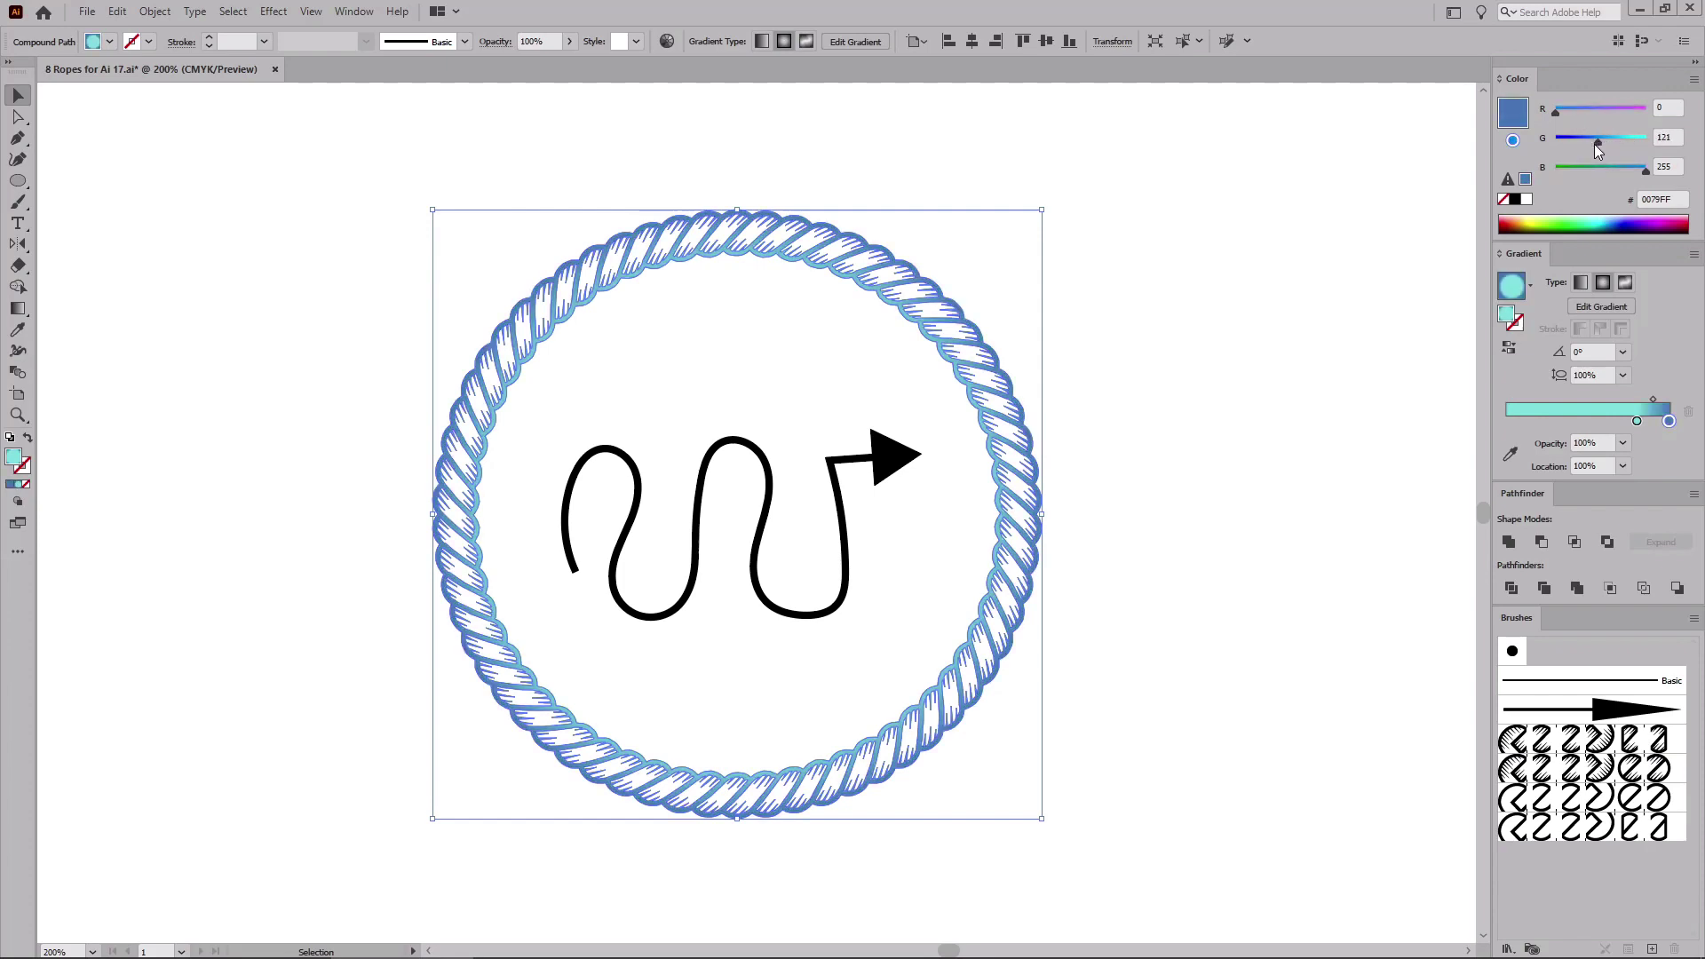
# Deselect the rope to view its cyan-to-blue radial gradient.
pyautogui.click(1323, 313)
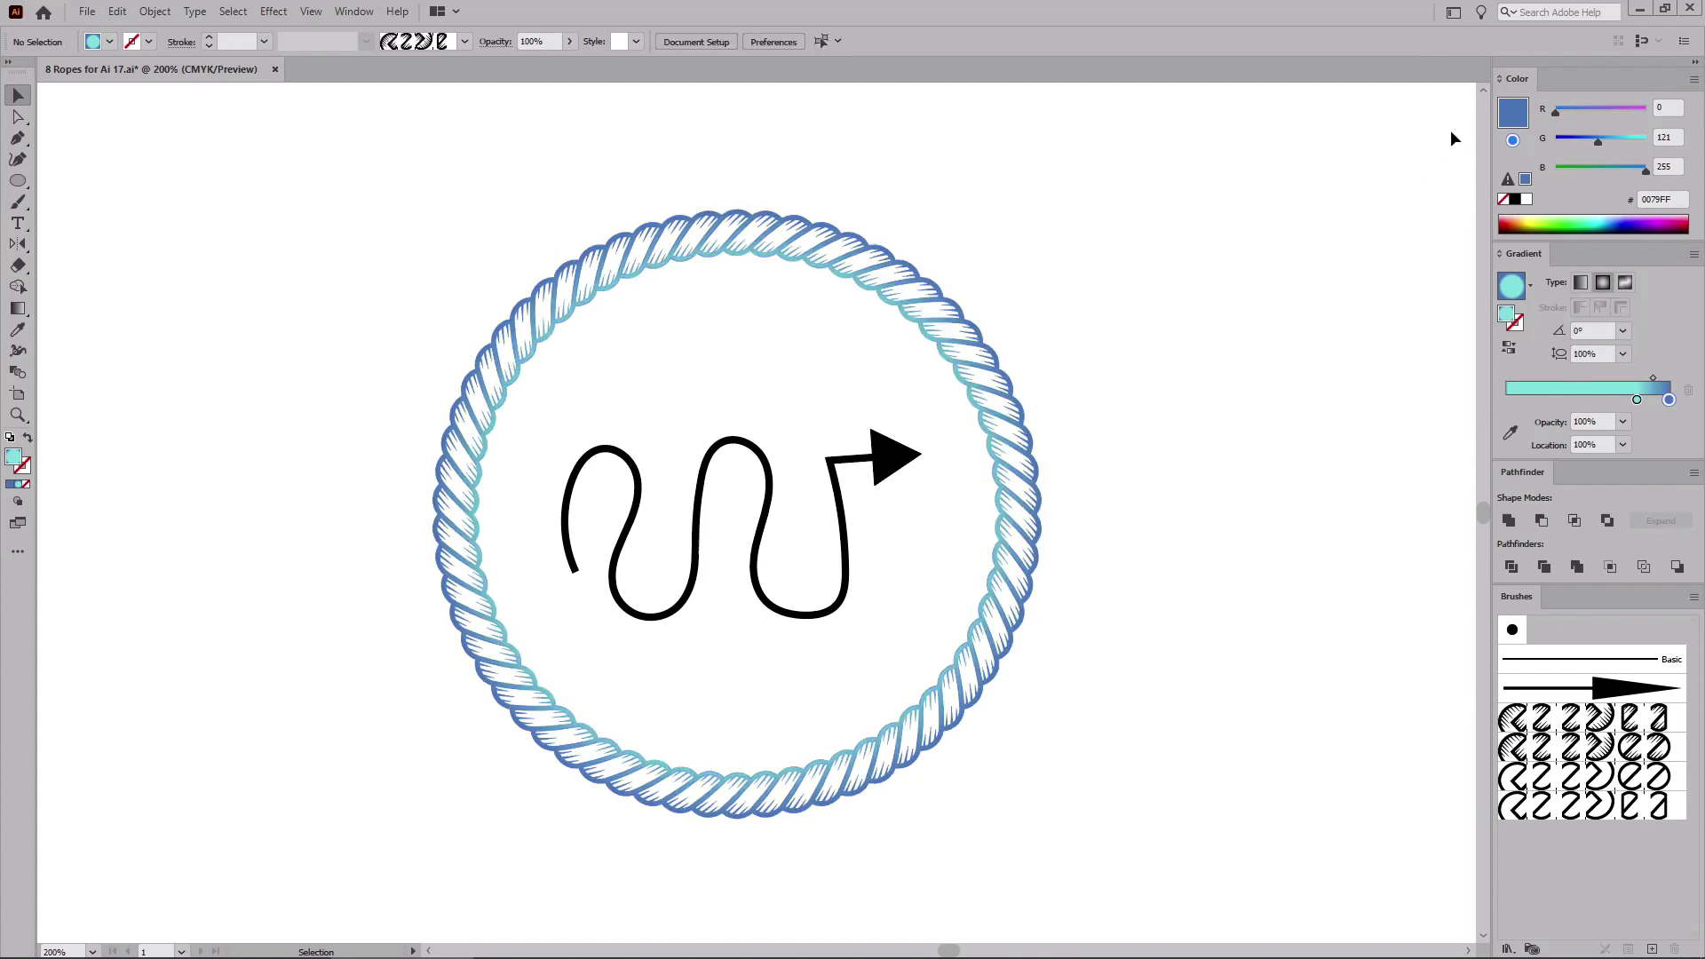